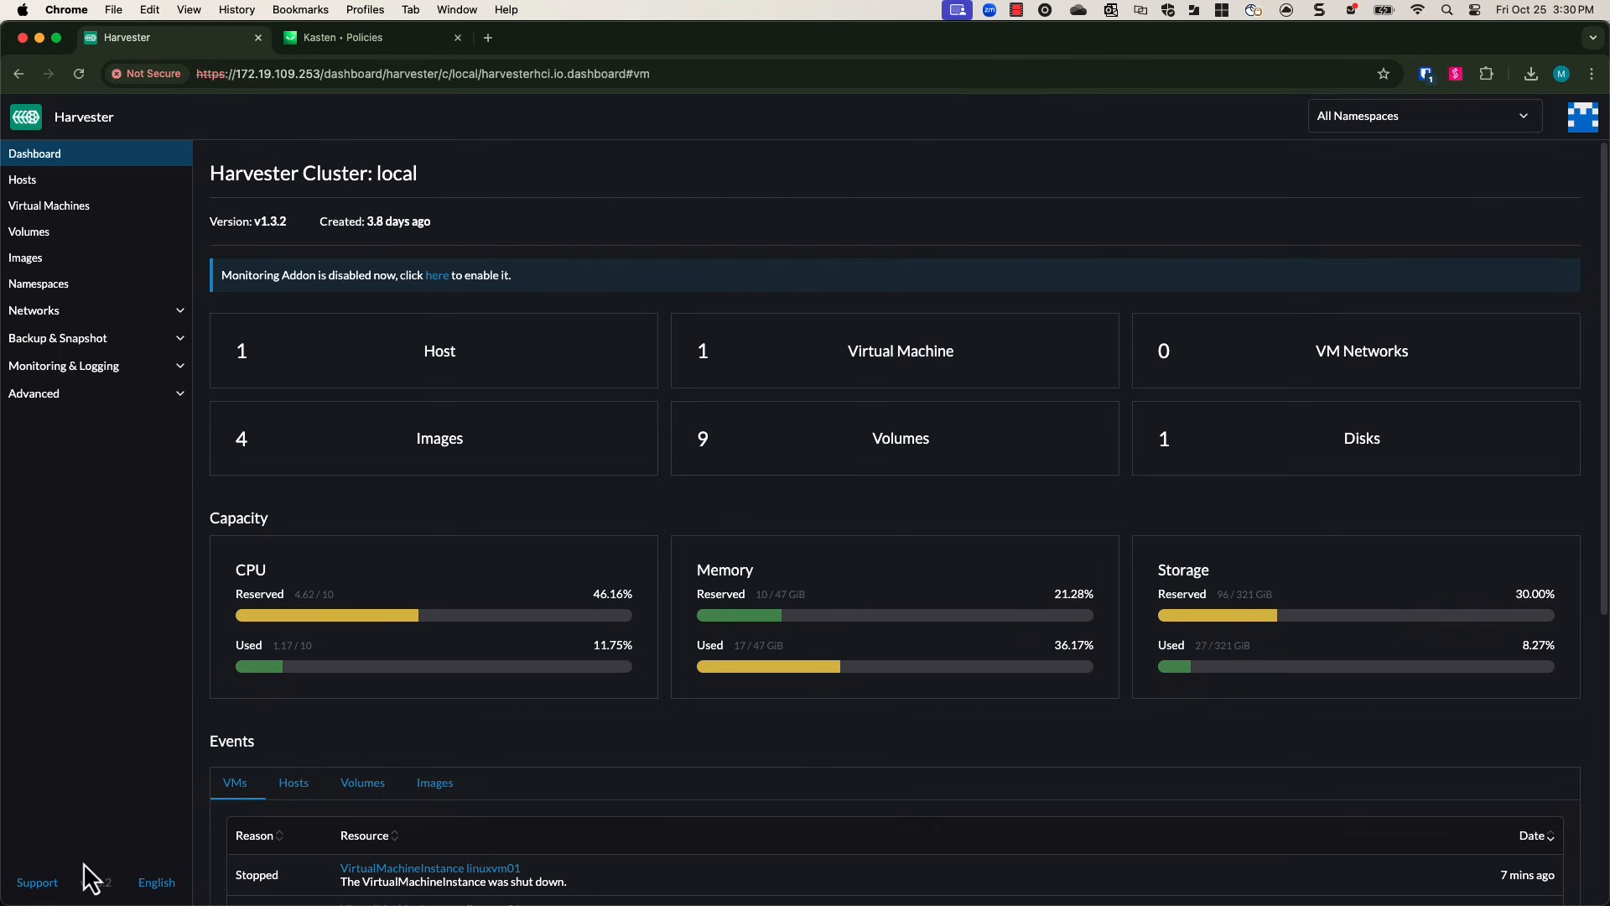
# Download the cluster's KubeConfig from the Harvester Support page.
pyautogui.click(37, 882)
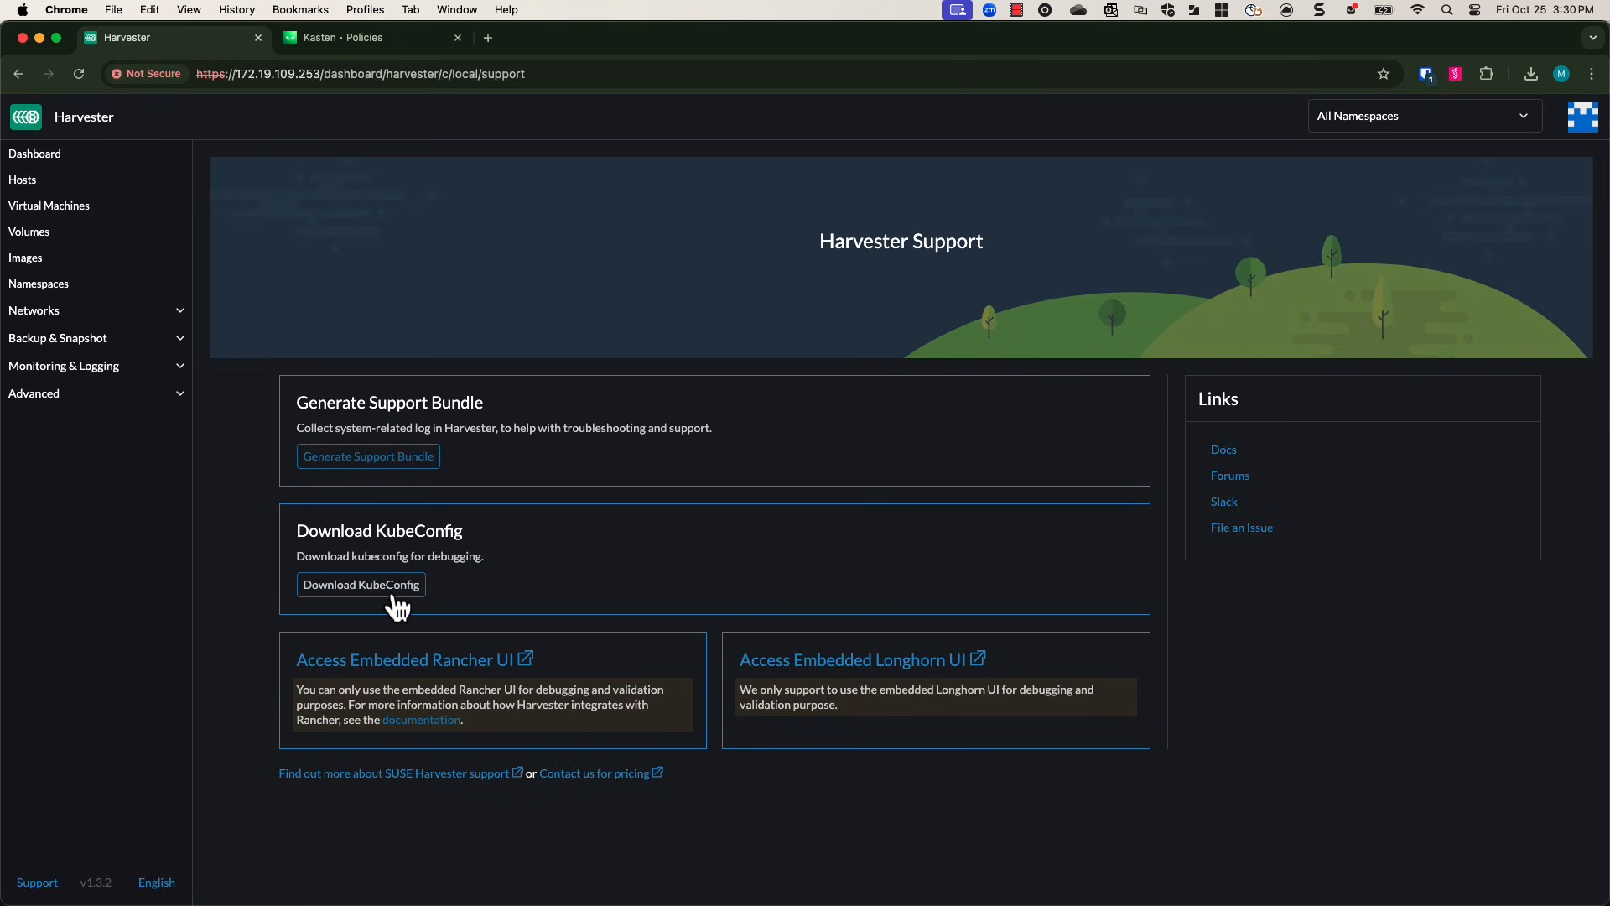
pyautogui.click(397, 604)
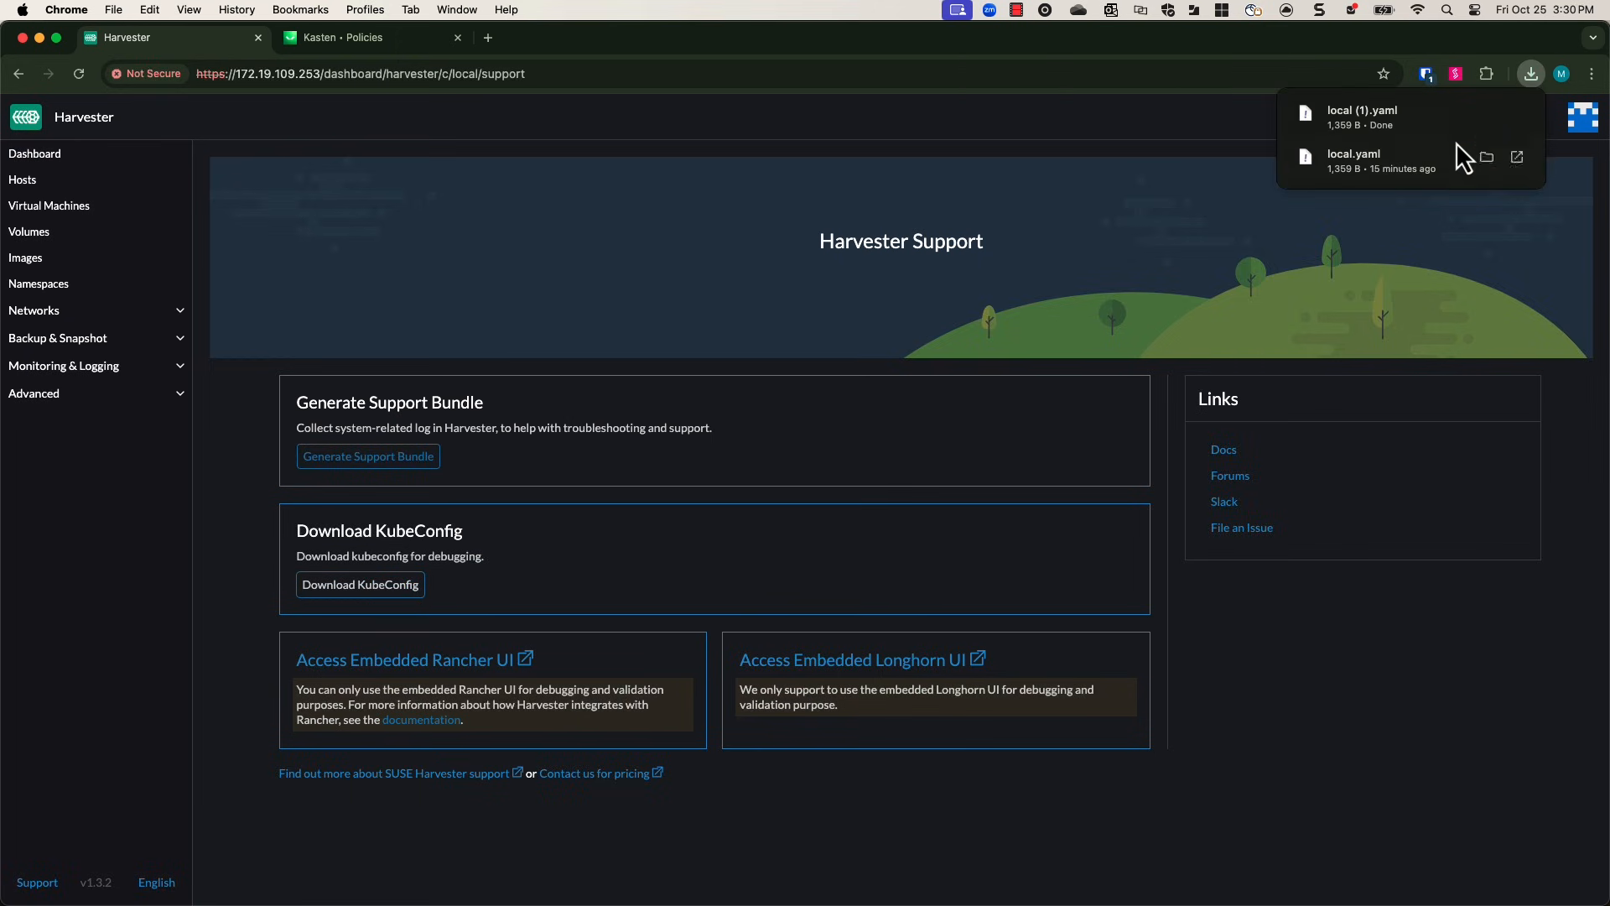
pyautogui.click(1456, 713)
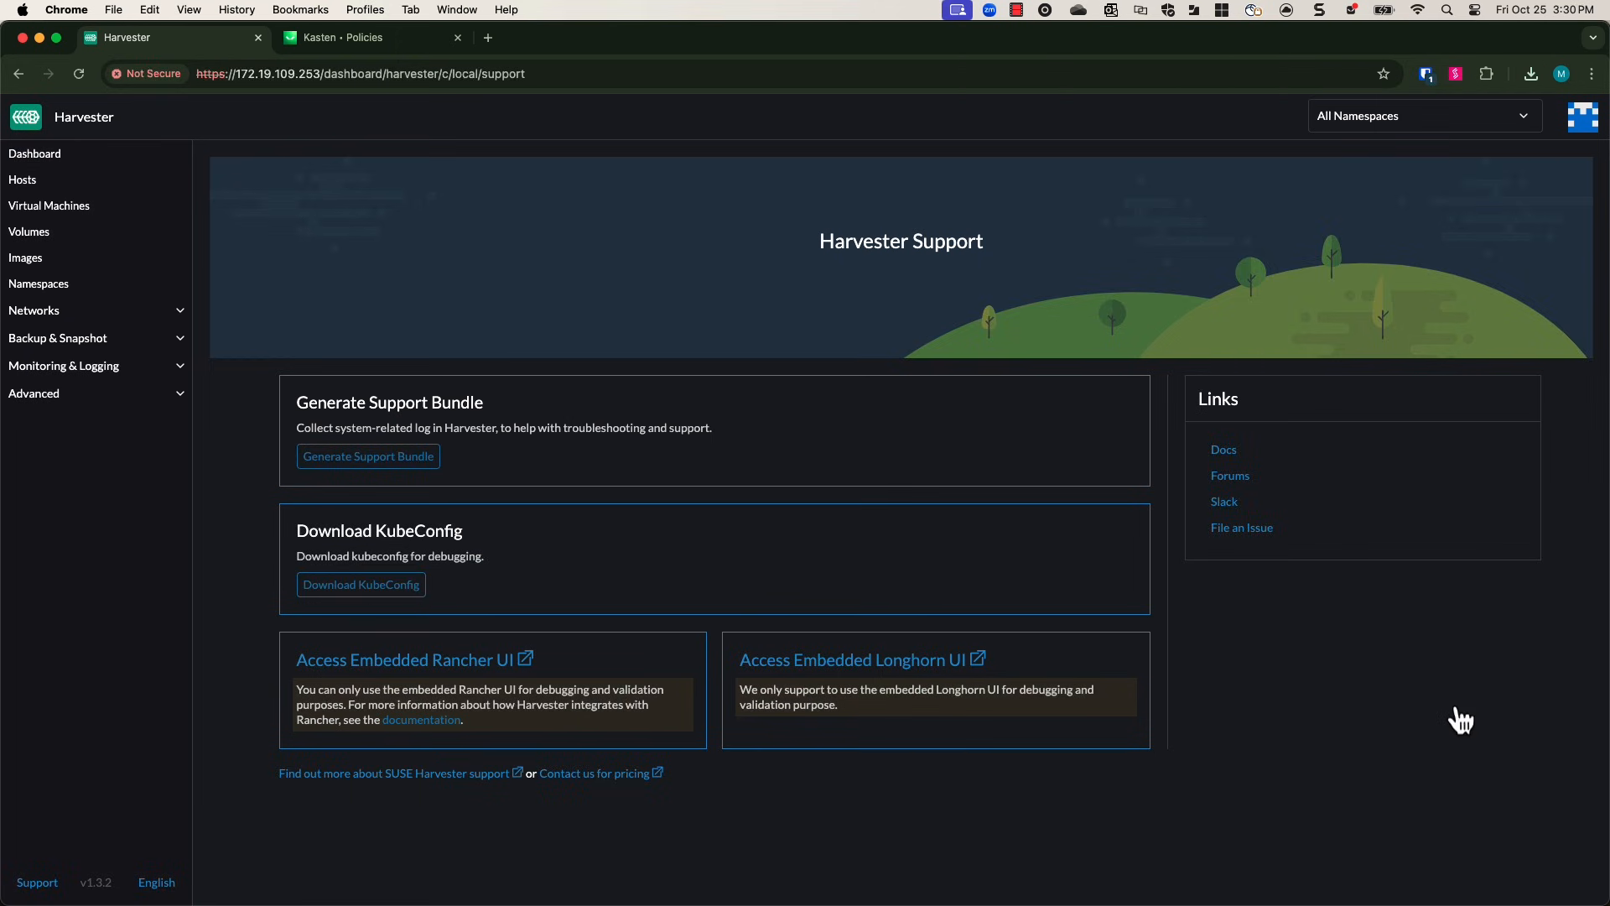
# Switch to the terminal and list the cluster nodes with kubectl get nodes.
pyautogui.press('super+Tab')
pyautogui.write('kubectl')
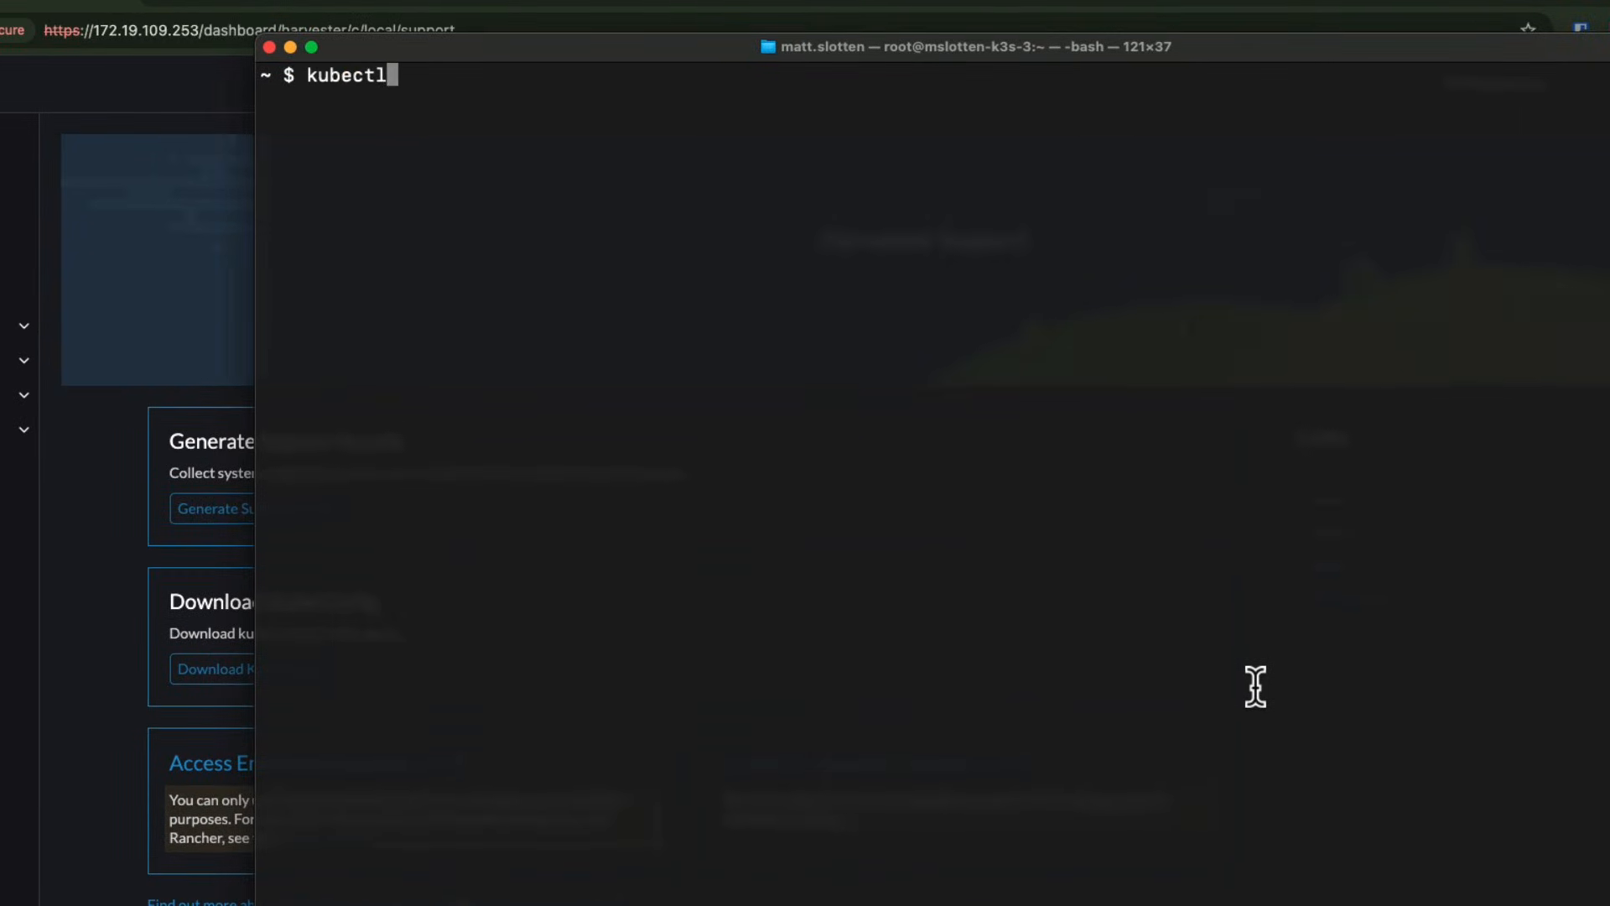
pyautogui.press('Return')
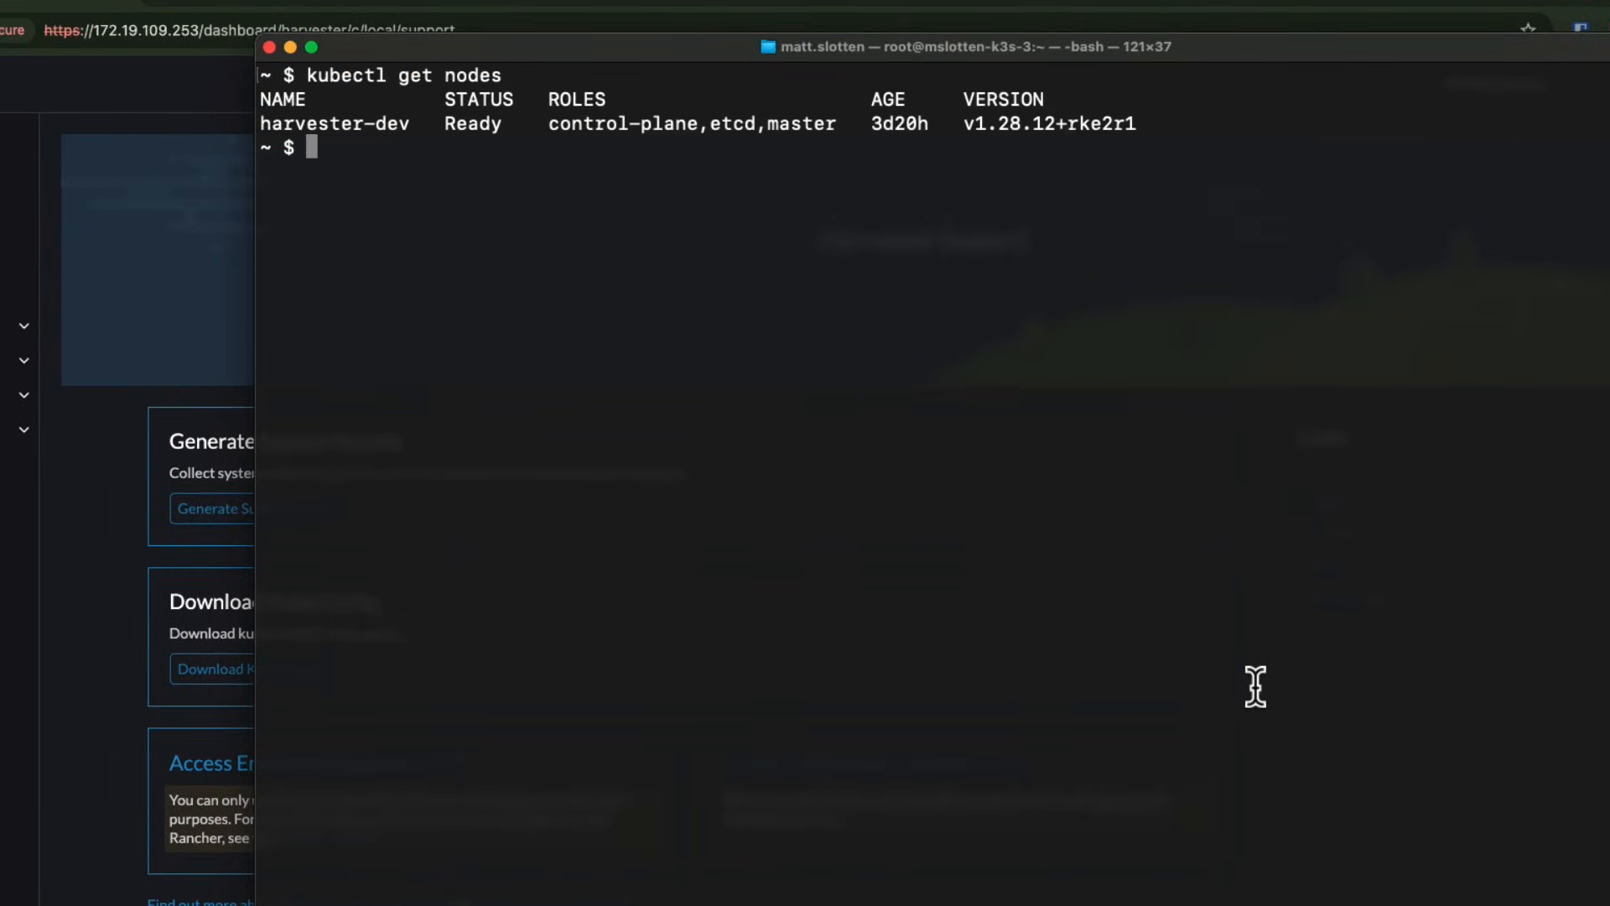
# Add the kasten Helm repo and install the k10 chart into kasten-io with nginx ingress and basic-auth credentials, then clear the screen.
pyautogui.write('helm repo add kasten https://charts.kasten.io')
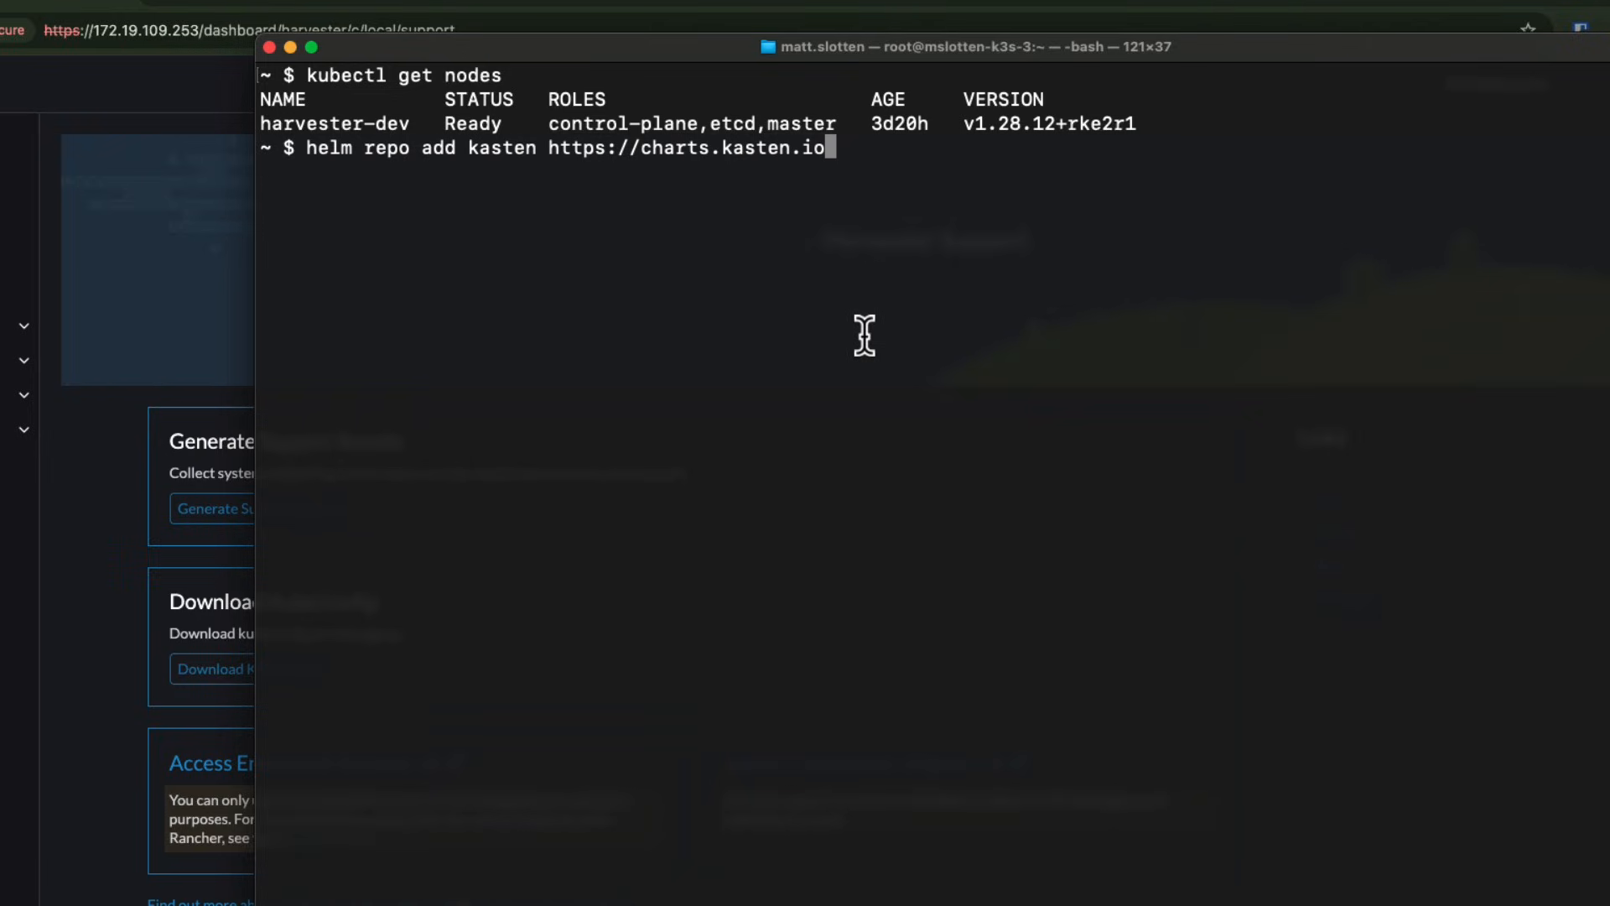
pyautogui.press('Return')
pyautogui.write('helm install k10 kasten/k10 \\ --namespace \'kasten-io\' \\ --create-namespace \\ --set "ingress.create=true" \\ --set-string "ingress.class=nginx" \\ --set "auth.basicAuth.enabled=true" \\ --set-string "auth.basicAuth.htpasswd=kasten:{SHA}3ddV7KLvFY/54nJZFXKfZHzF78k="')
pyautogui.press('Return')
pyautogui.press('Return')
pyautogui.write('clear')
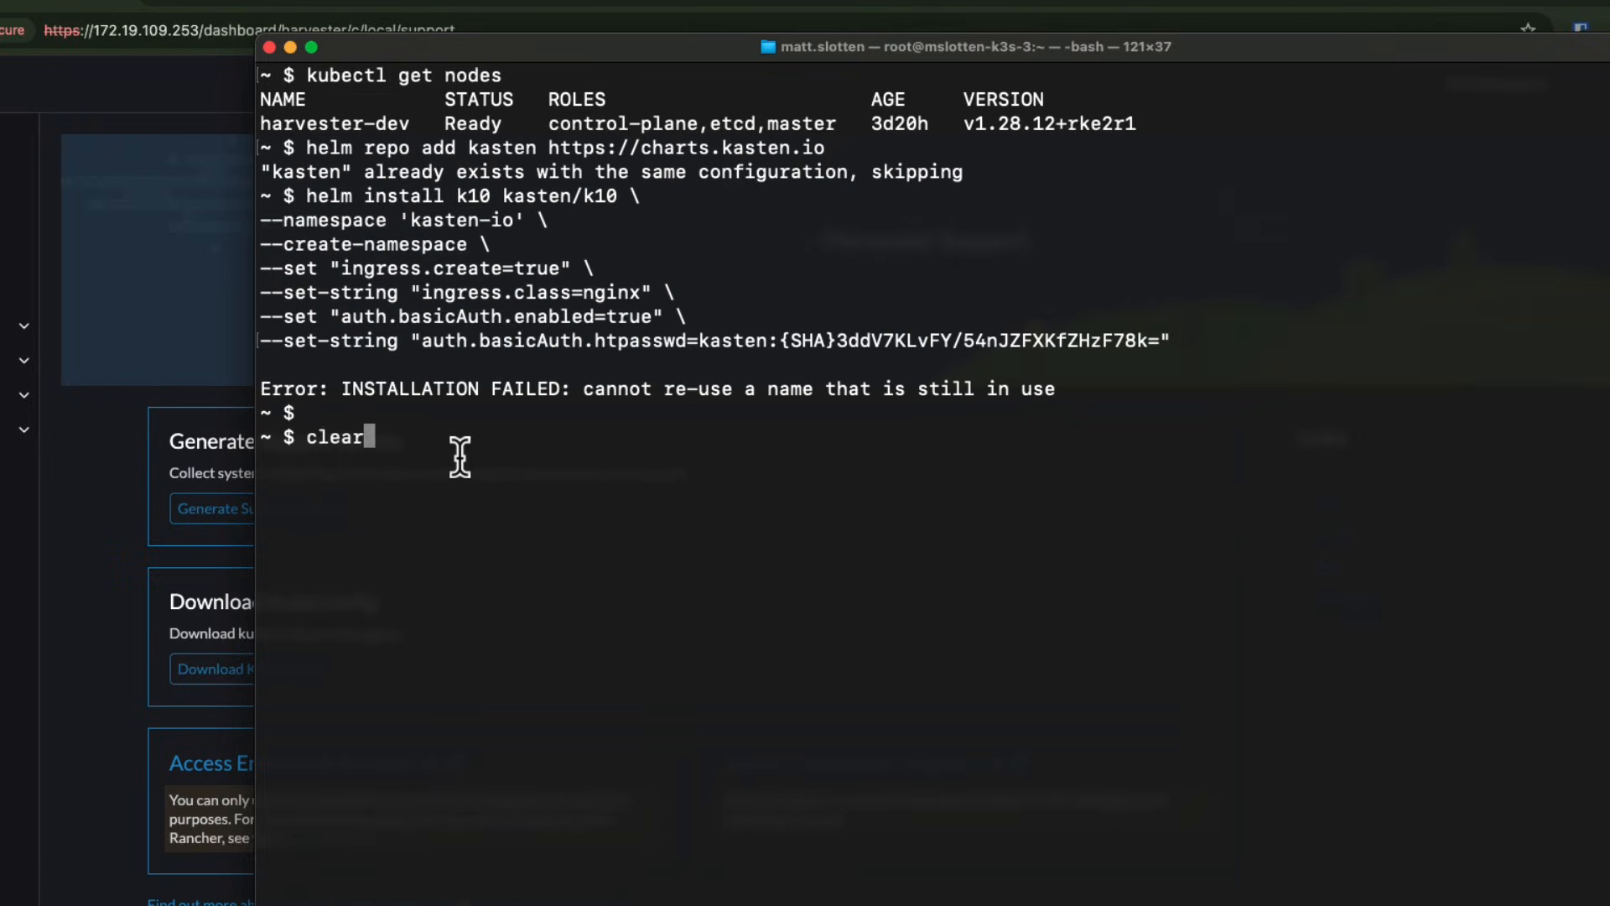
pyautogui.press('Return')
# Annotate the harvester-longhorn storage class with k10.kasten.io/sc-supports-block-mode-exports=true.
pyautogui.write('kubectl annotate storageclass harvester-longhorn k10.kasten.io/sc-supports-block-mode-exports=true')
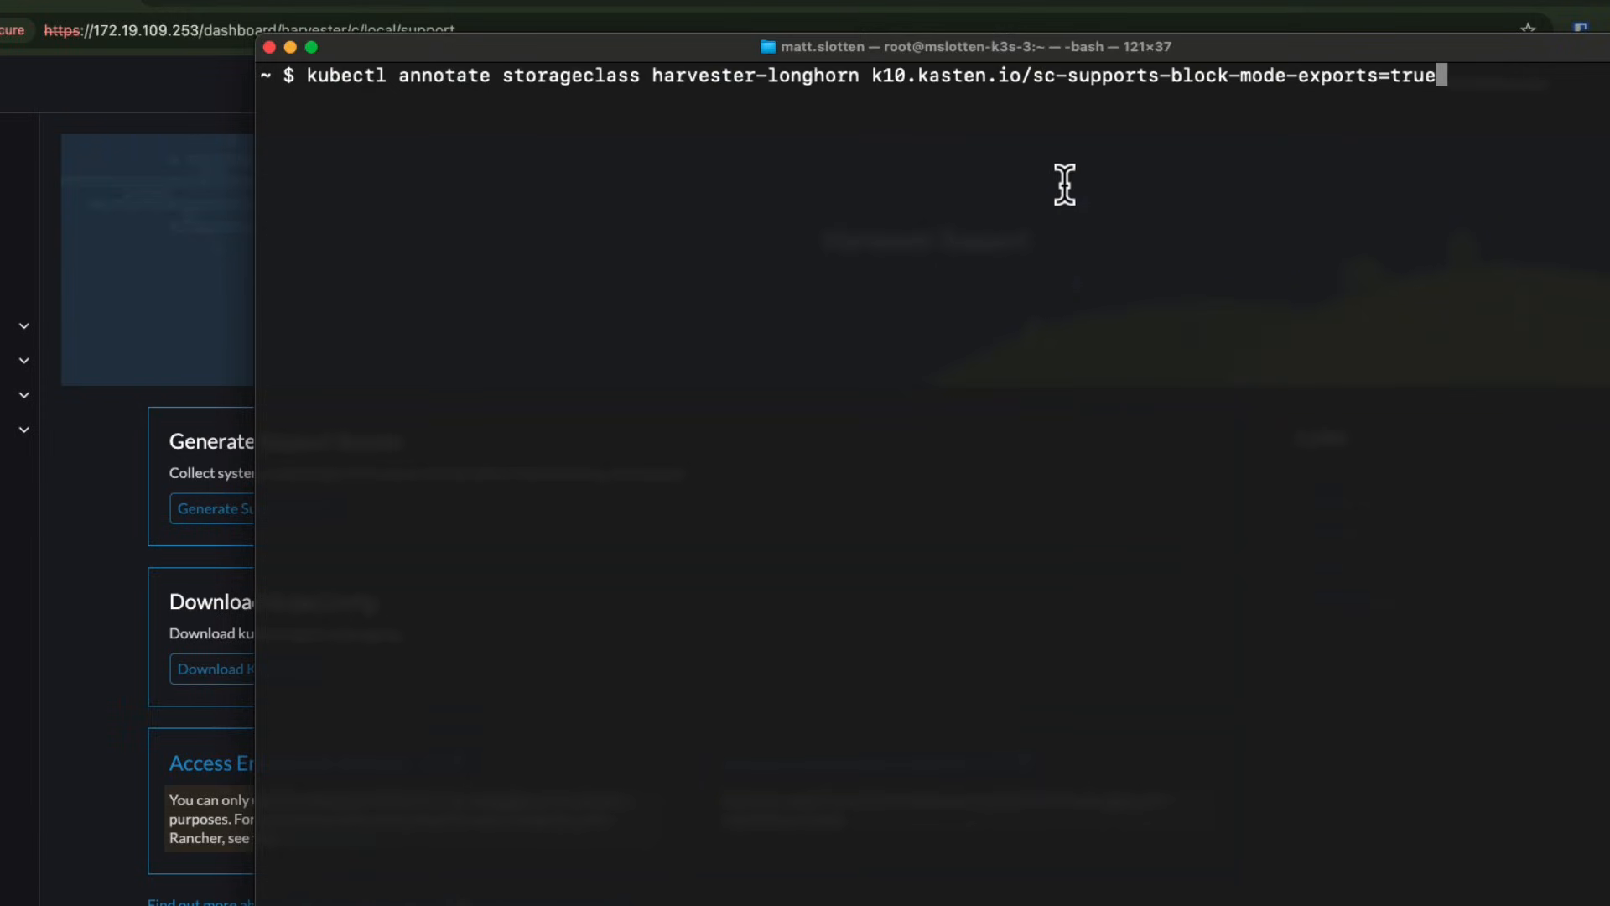
pyautogui.moveTo(1033, 77); pyautogui.dragTo(1439, 79)
pyautogui.click(1485, 67)
pyautogui.press('Return')
# Annotate the longhorn-snapshot volume snapshot class with k10.kasten.io/is-snapshot-class=true.
pyautogui.write('kubectl annotate volumesnapshotclass longhorn-snapshot k10.kasten.io/is-snapshot-class=true')
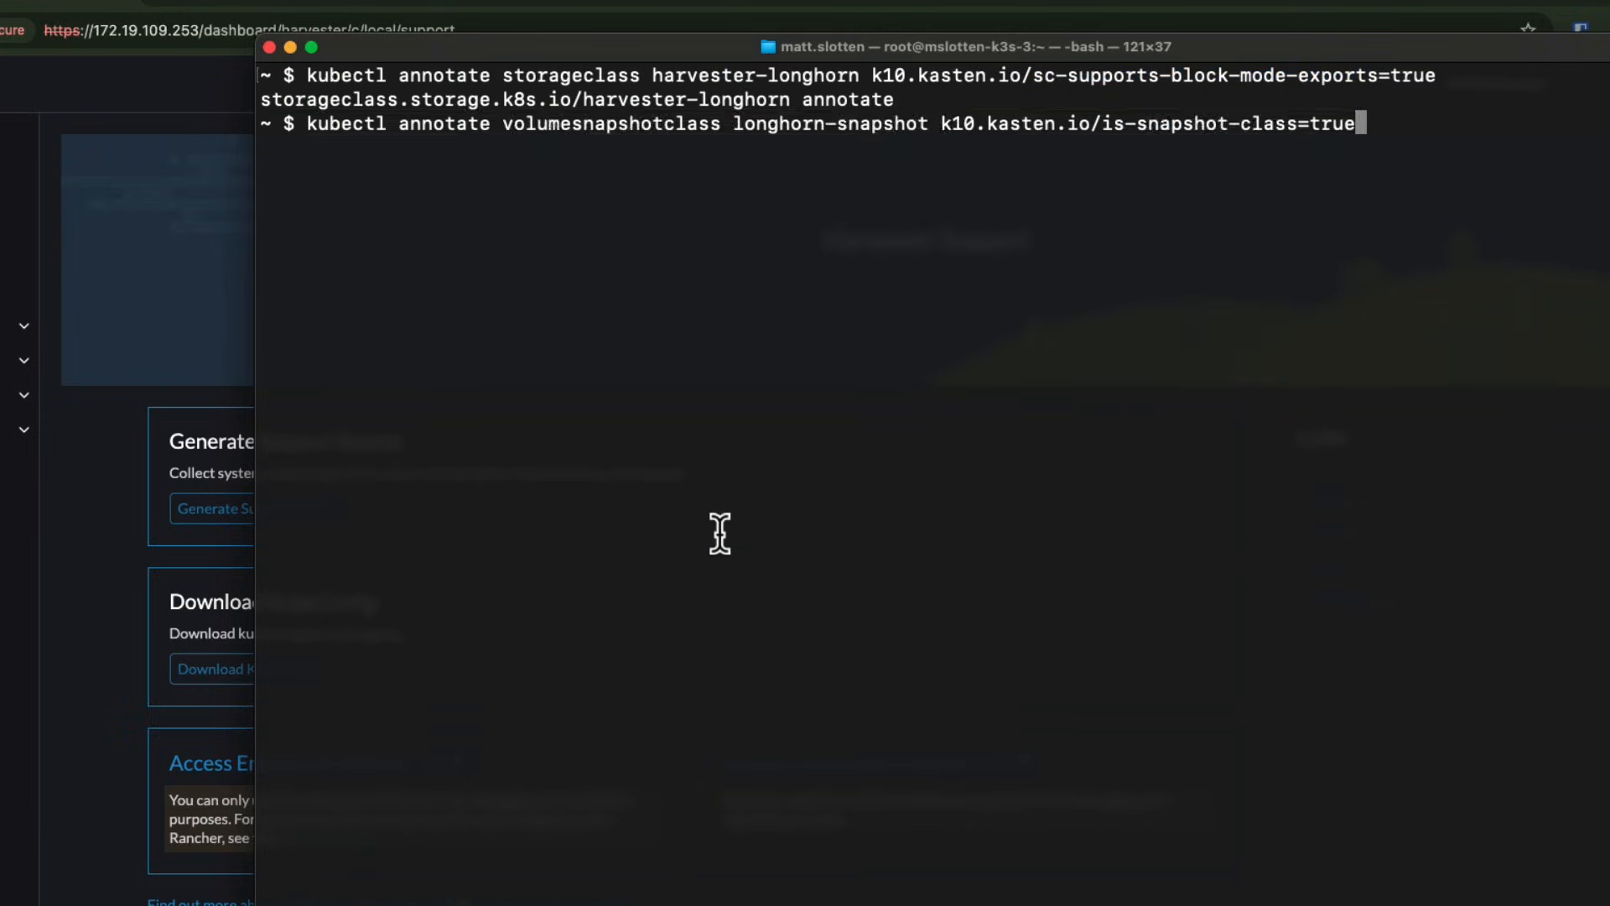
pyautogui.moveTo(941, 124); pyautogui.dragTo(1361, 118)
pyautogui.click(1407, 109)
pyautogui.press('Return')
# List the pods in the kasten-io namespace with kubectl get pods -n kasten-io.
pyautogui.write('k')
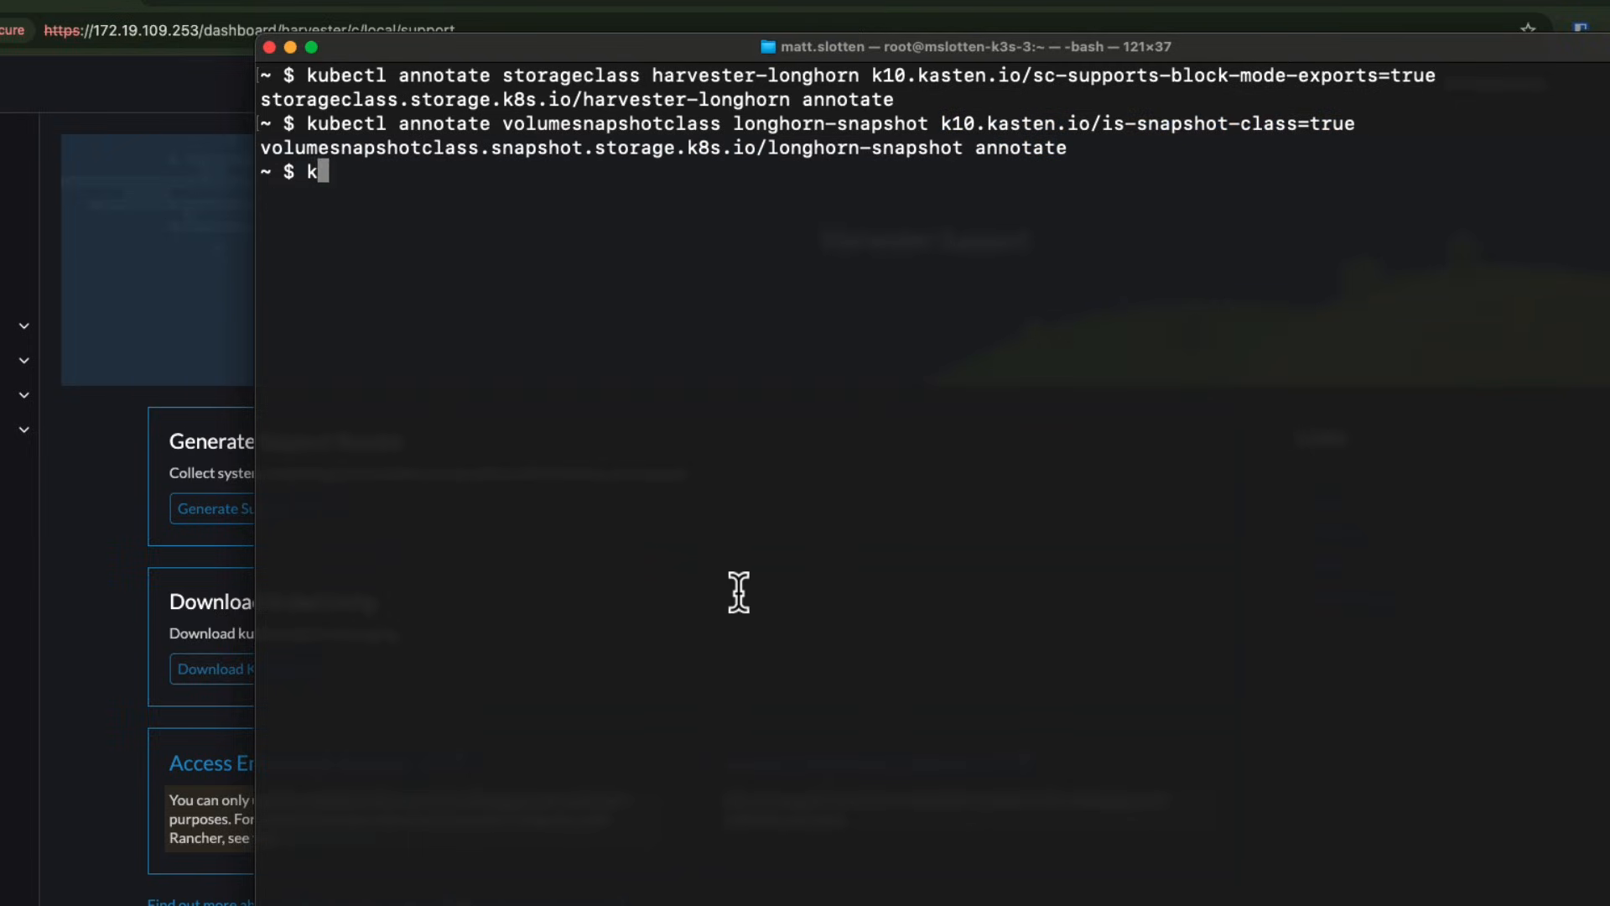
pyautogui.write('ubectl get pods -n kasten-io')
pyautogui.press('Return')
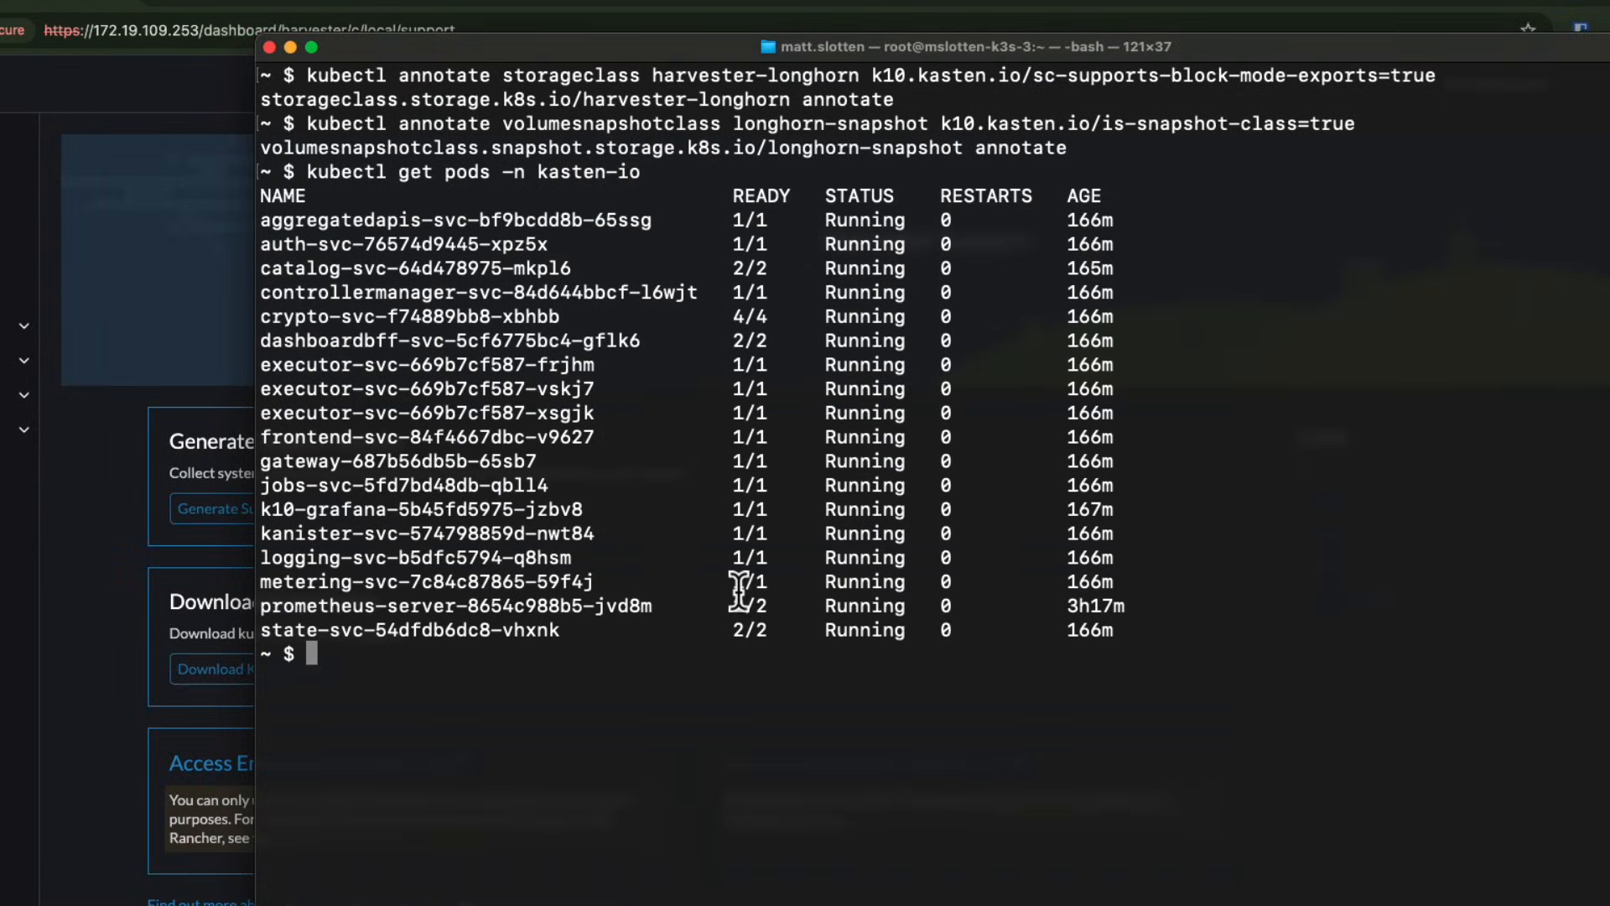
pyautogui.click(289, 42)
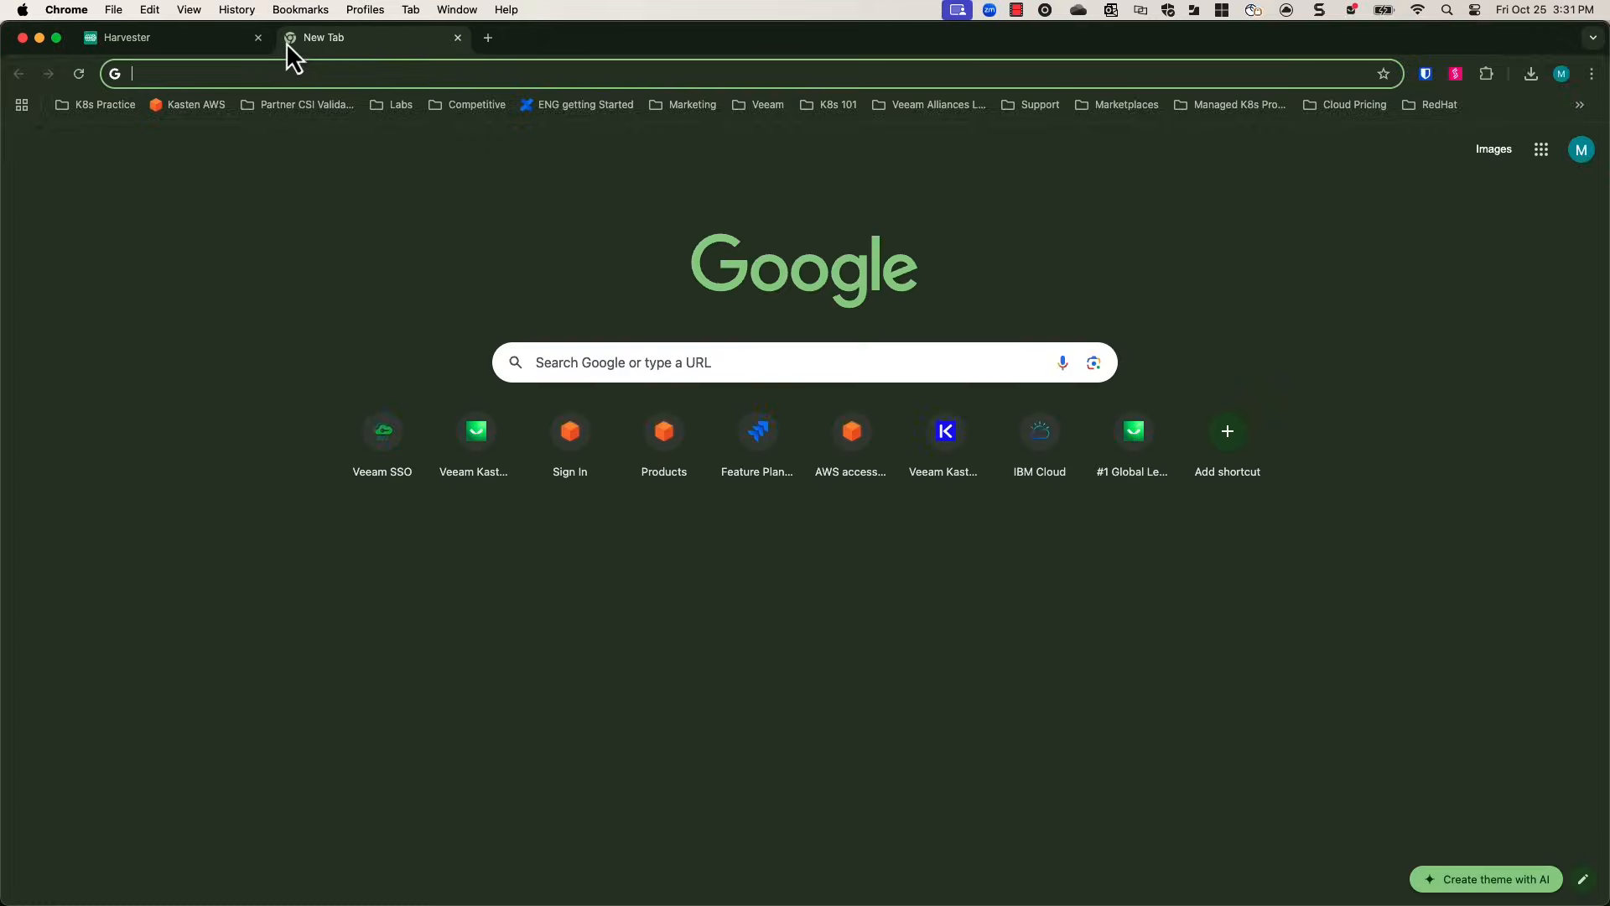
pyautogui.click(236, 38)
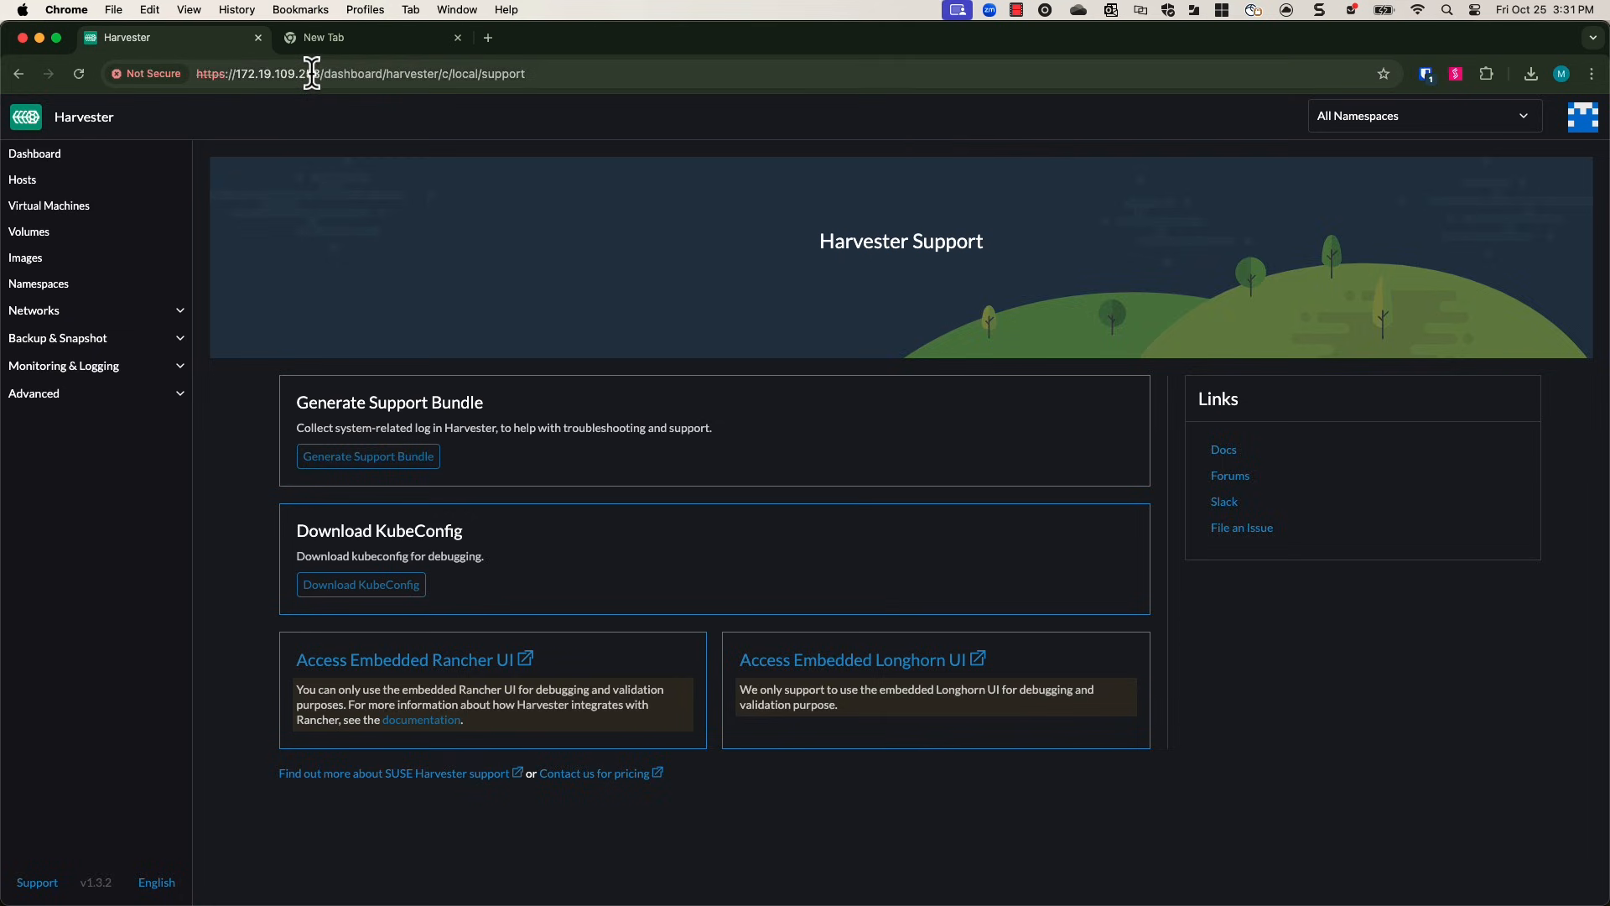
pyautogui.moveTo(362, 84); pyautogui.dragTo(223, 84)
pyautogui.press('super+c')
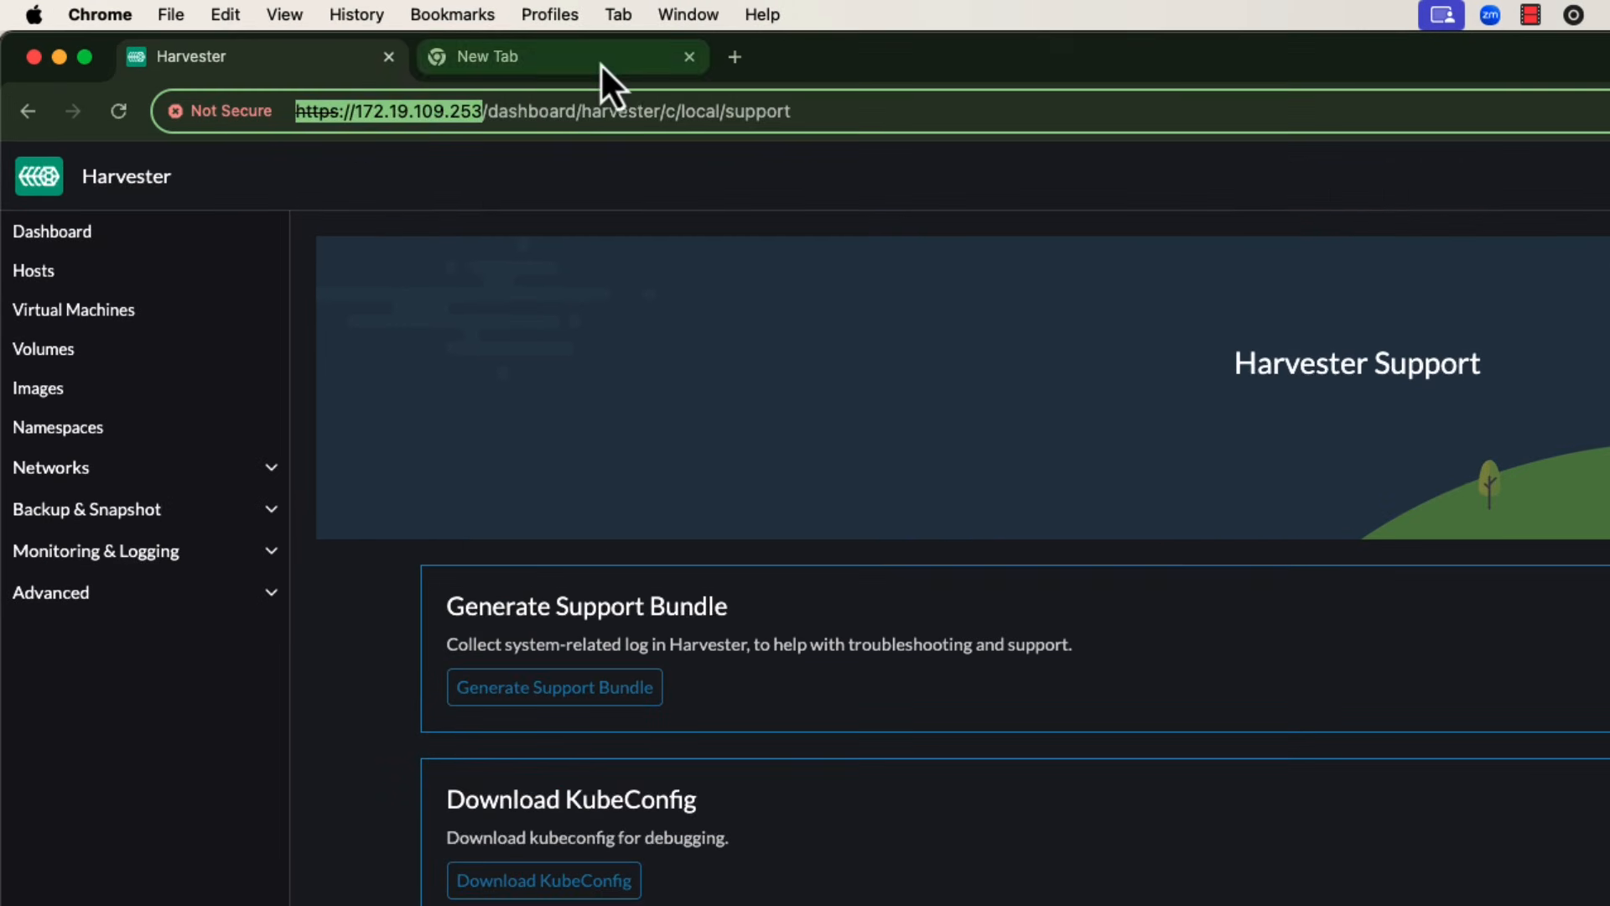
pyautogui.click(461, 47)
pyautogui.press('super+v')
pyautogui.write('k10')
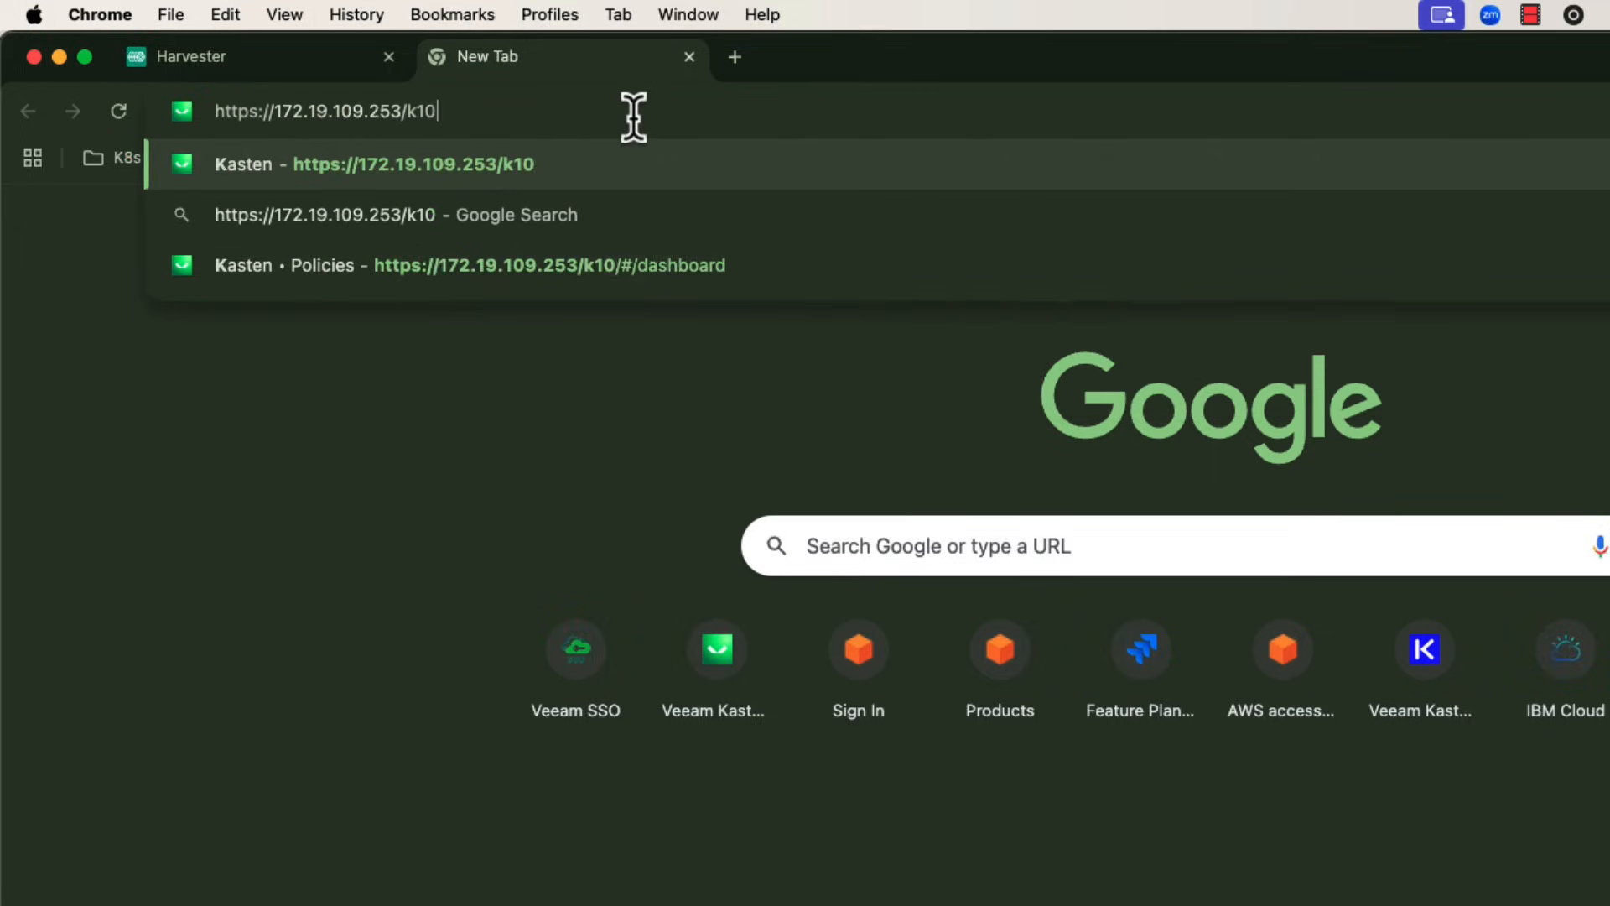
pyautogui.press('Return')
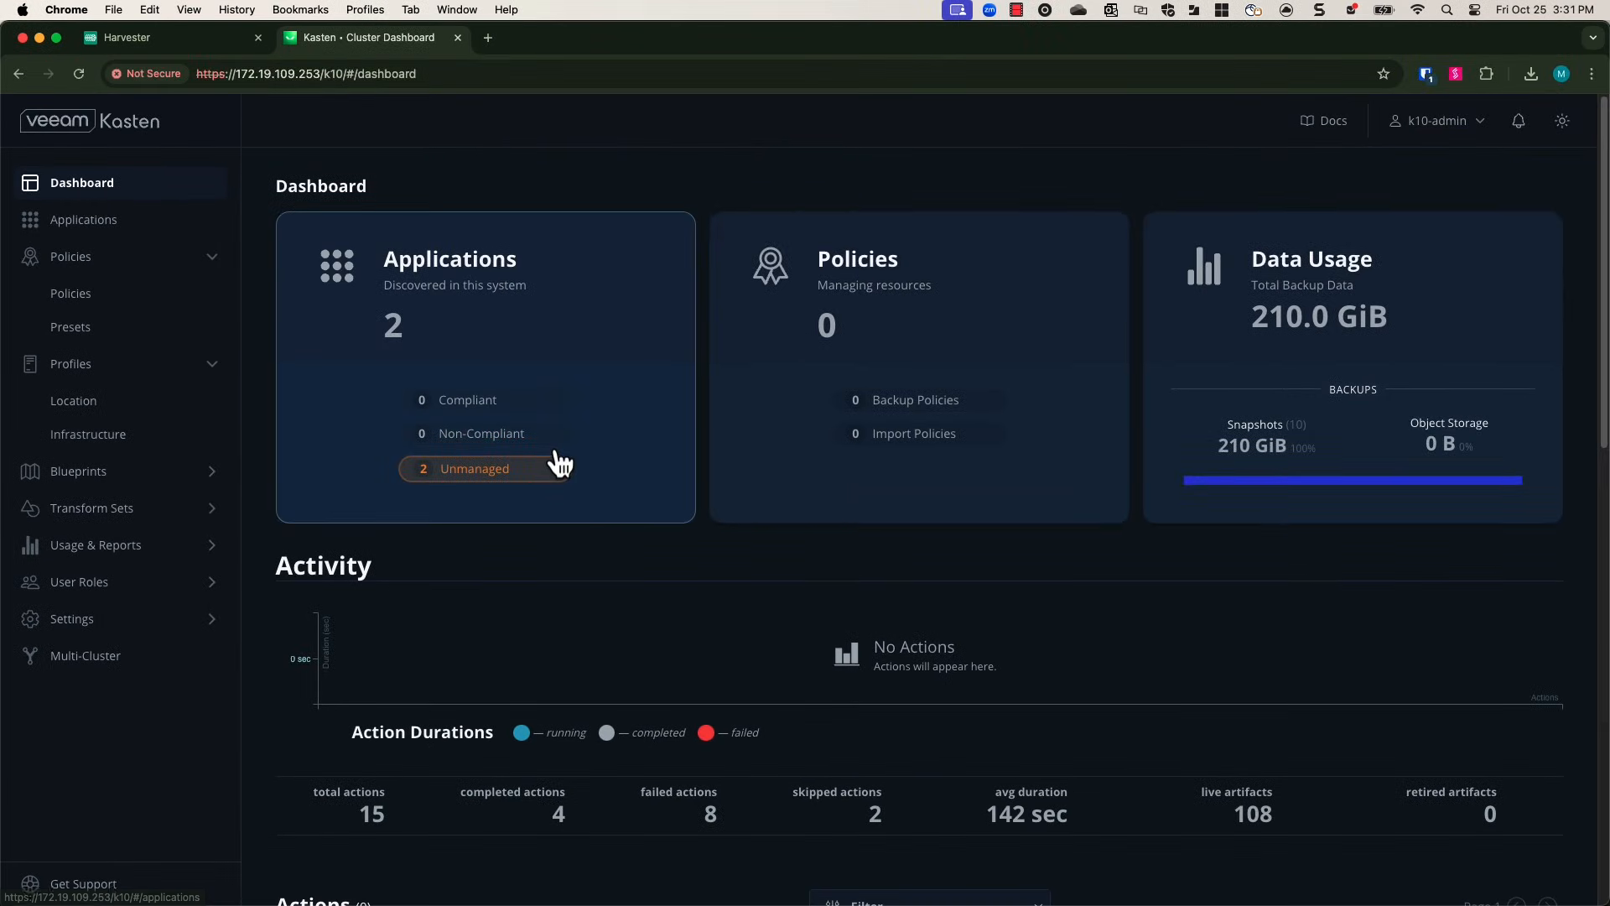
# Back in Harvester, start creating a virtual machine named linuxvm01 in the source01 namespace.
pyautogui.click(207, 49)
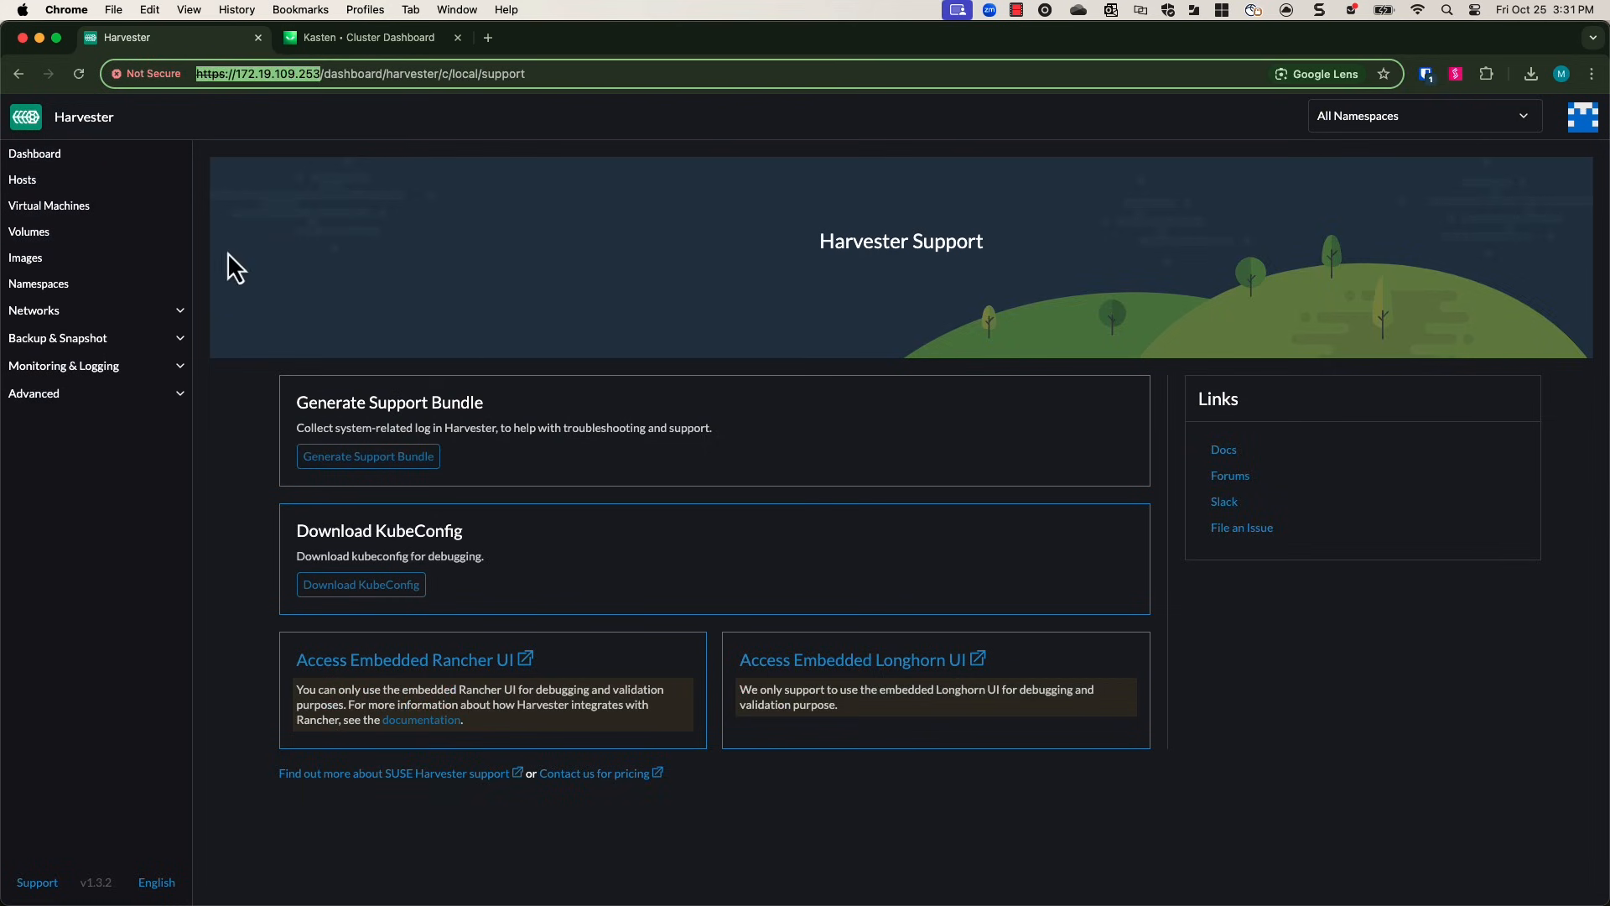
pyautogui.click(44, 163)
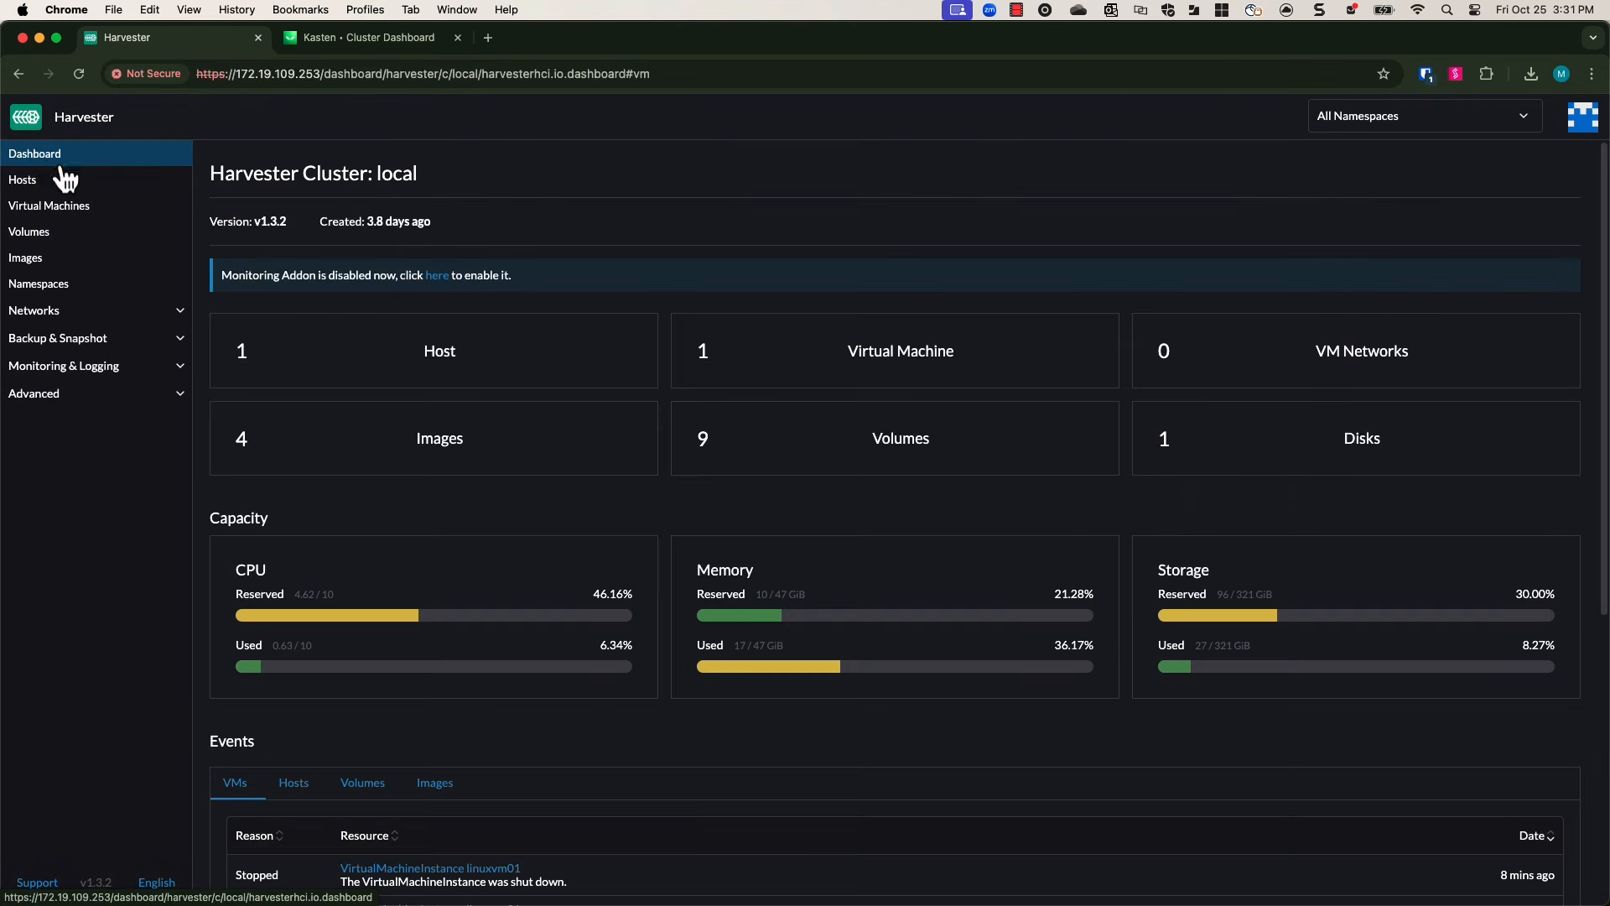
pyautogui.click(61, 209)
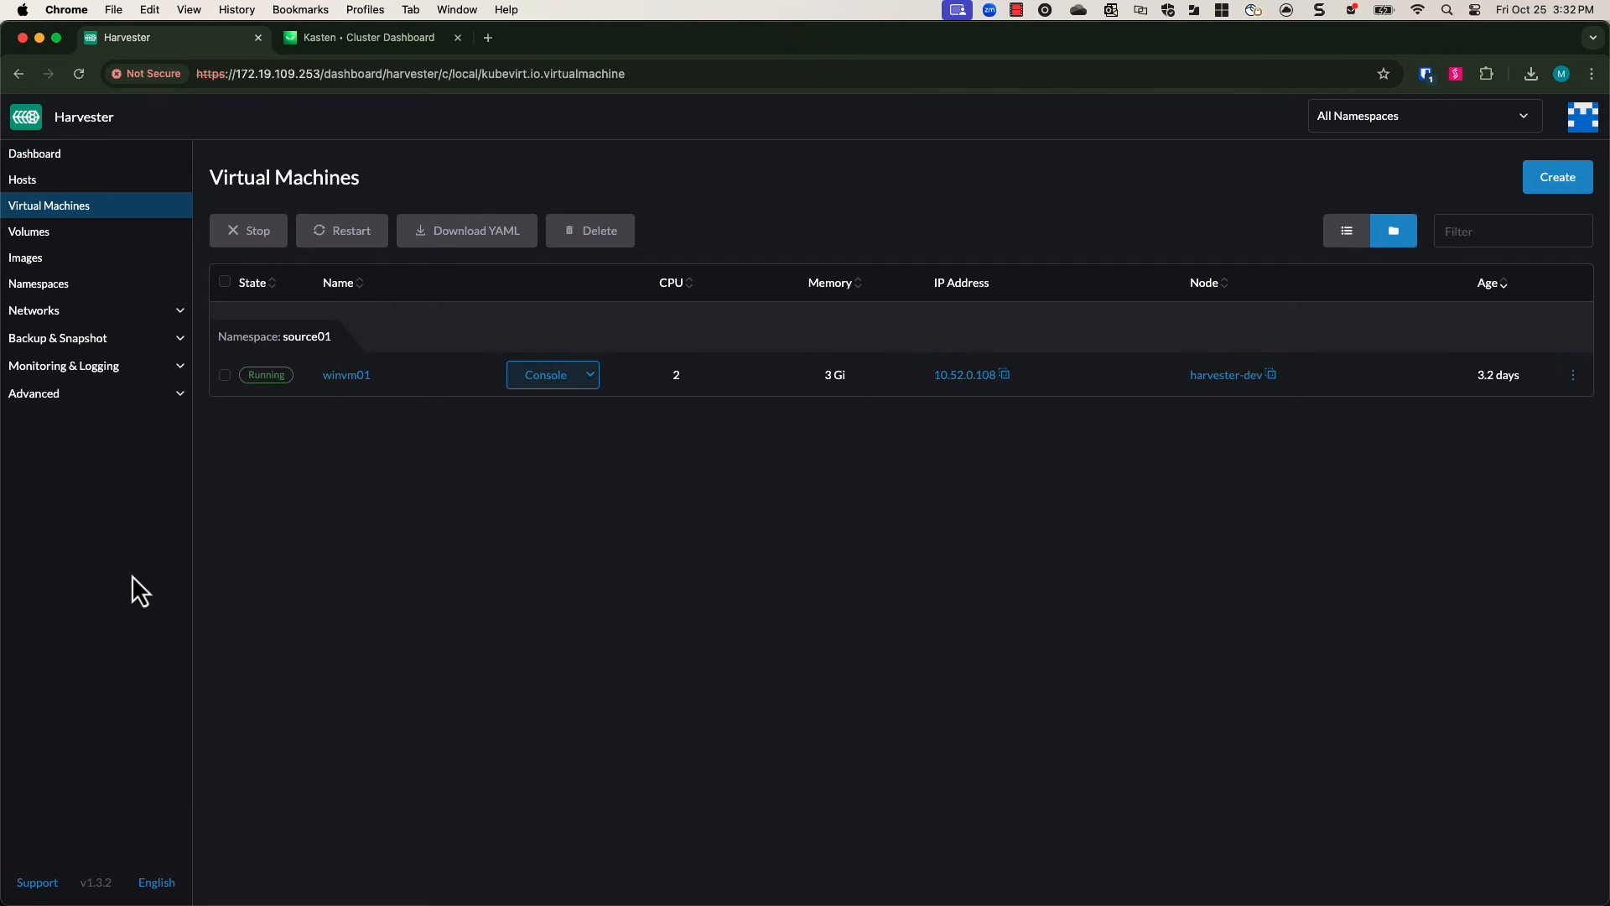
pyautogui.click(1548, 186)
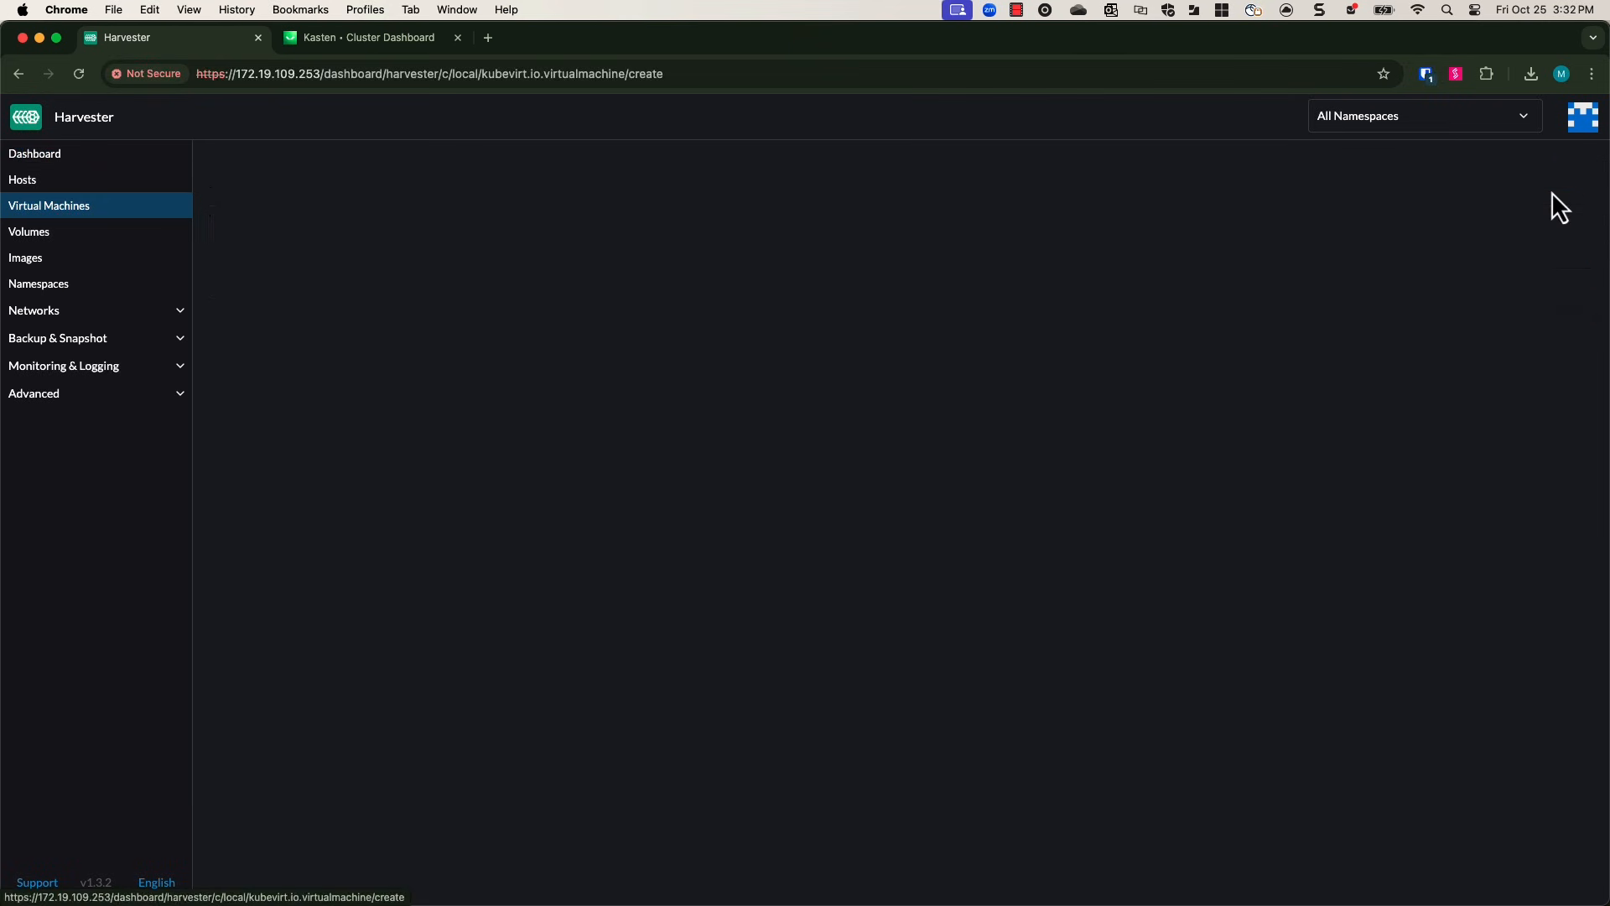
pyautogui.click(520, 276)
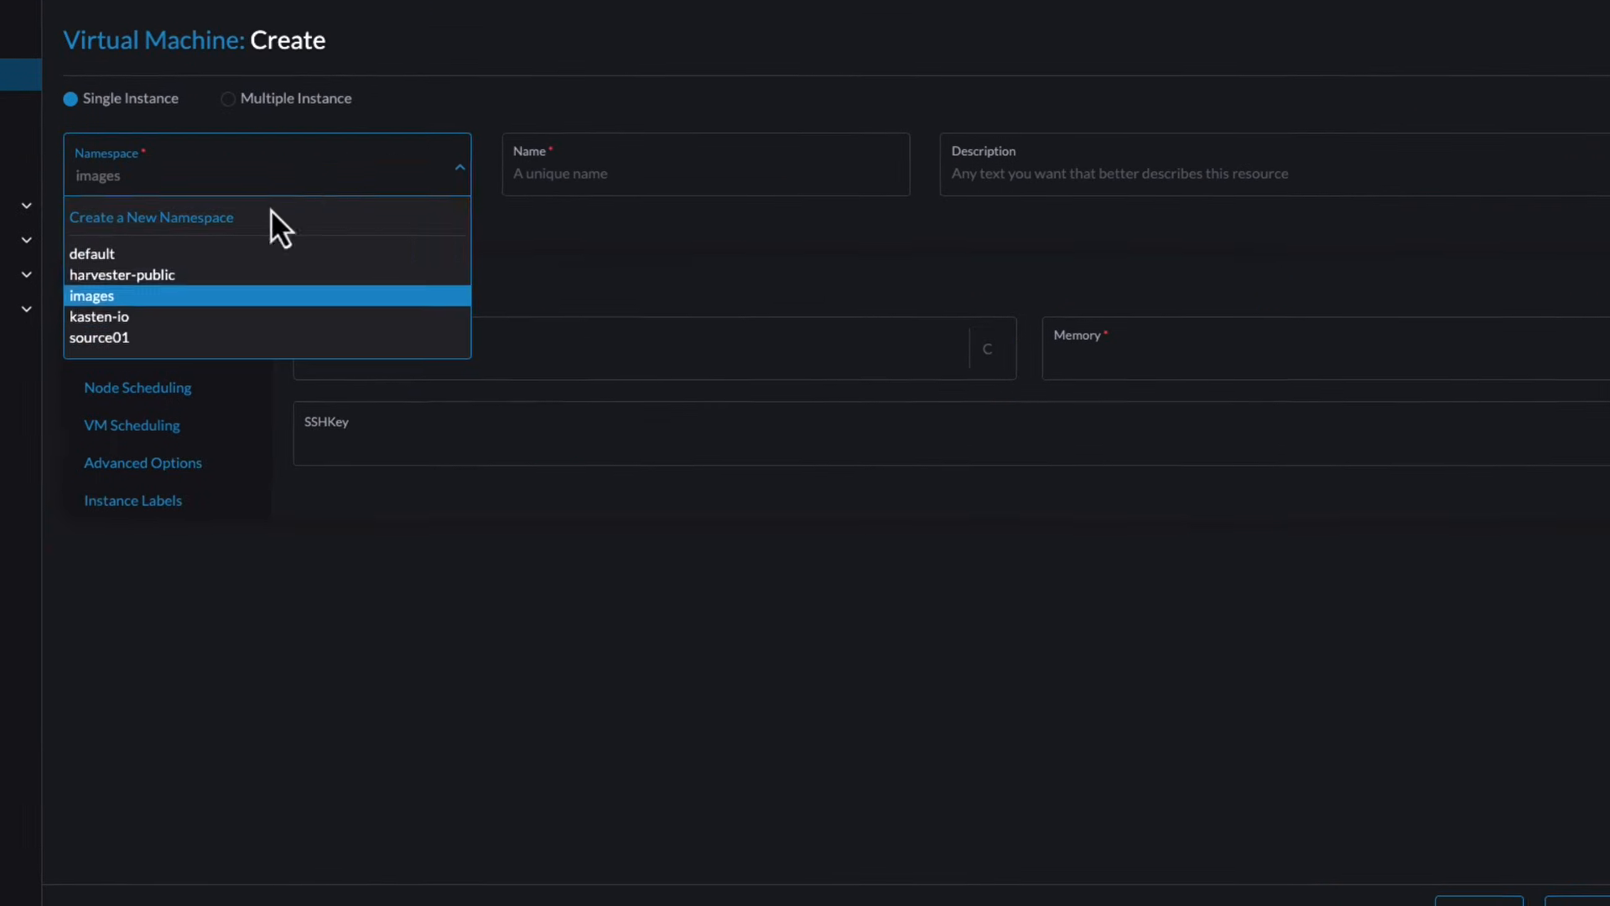
pyautogui.click(151, 337)
pyautogui.click(572, 168)
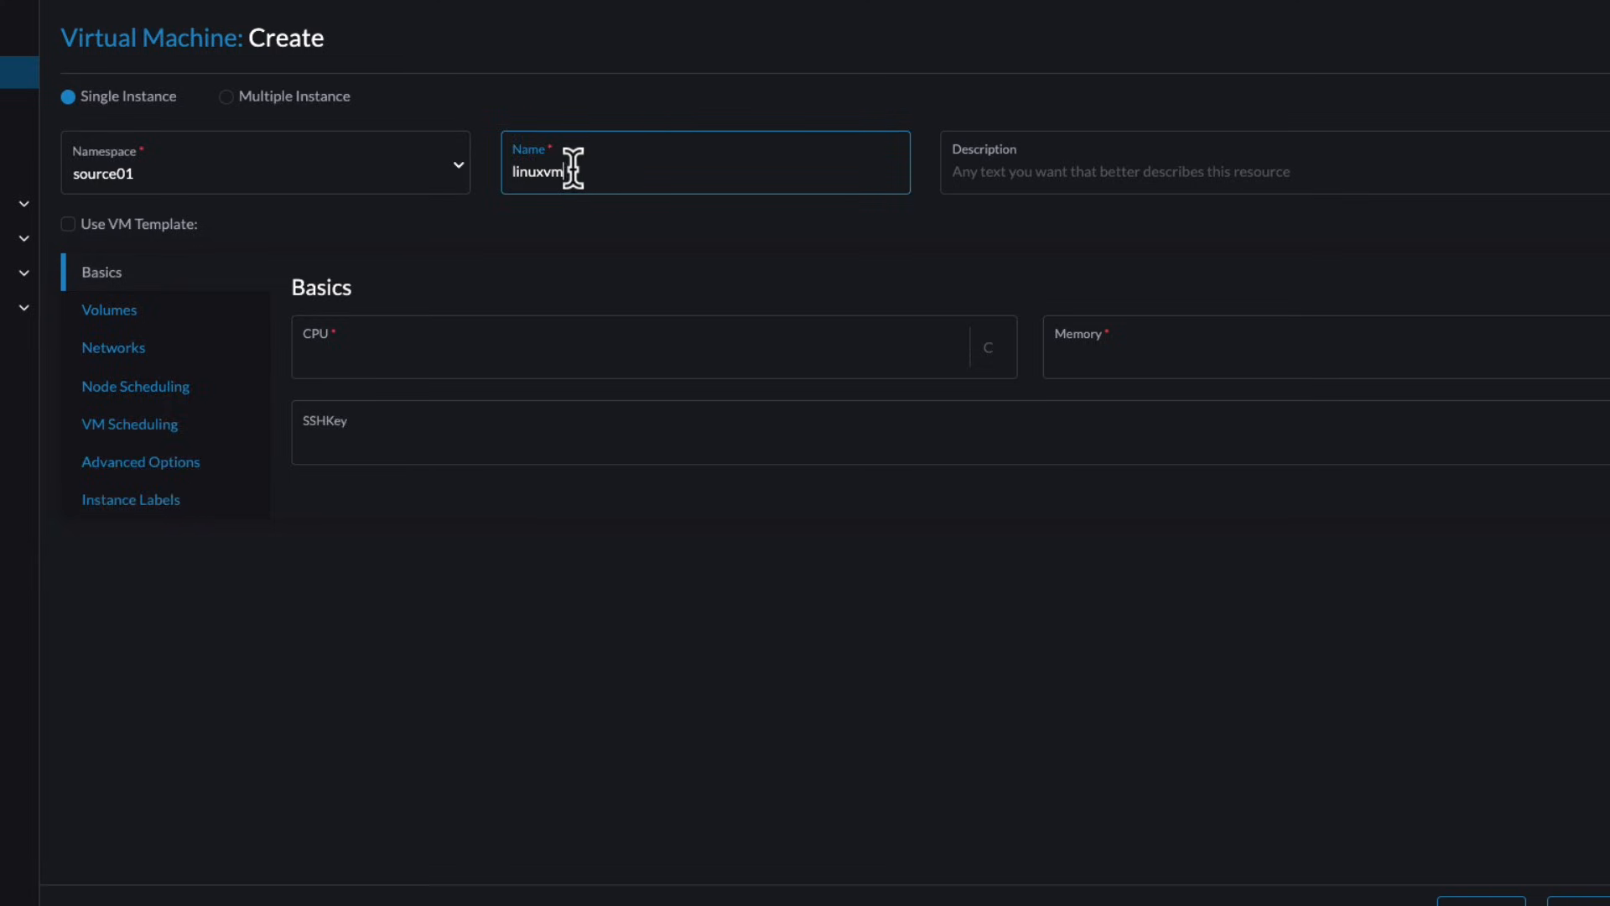
# Set the new VM's CPU to 1 and memory to 2.
pyautogui.click(382, 343)
pyautogui.write('1')
pyautogui.click(1080, 344)
pyautogui.write('2')
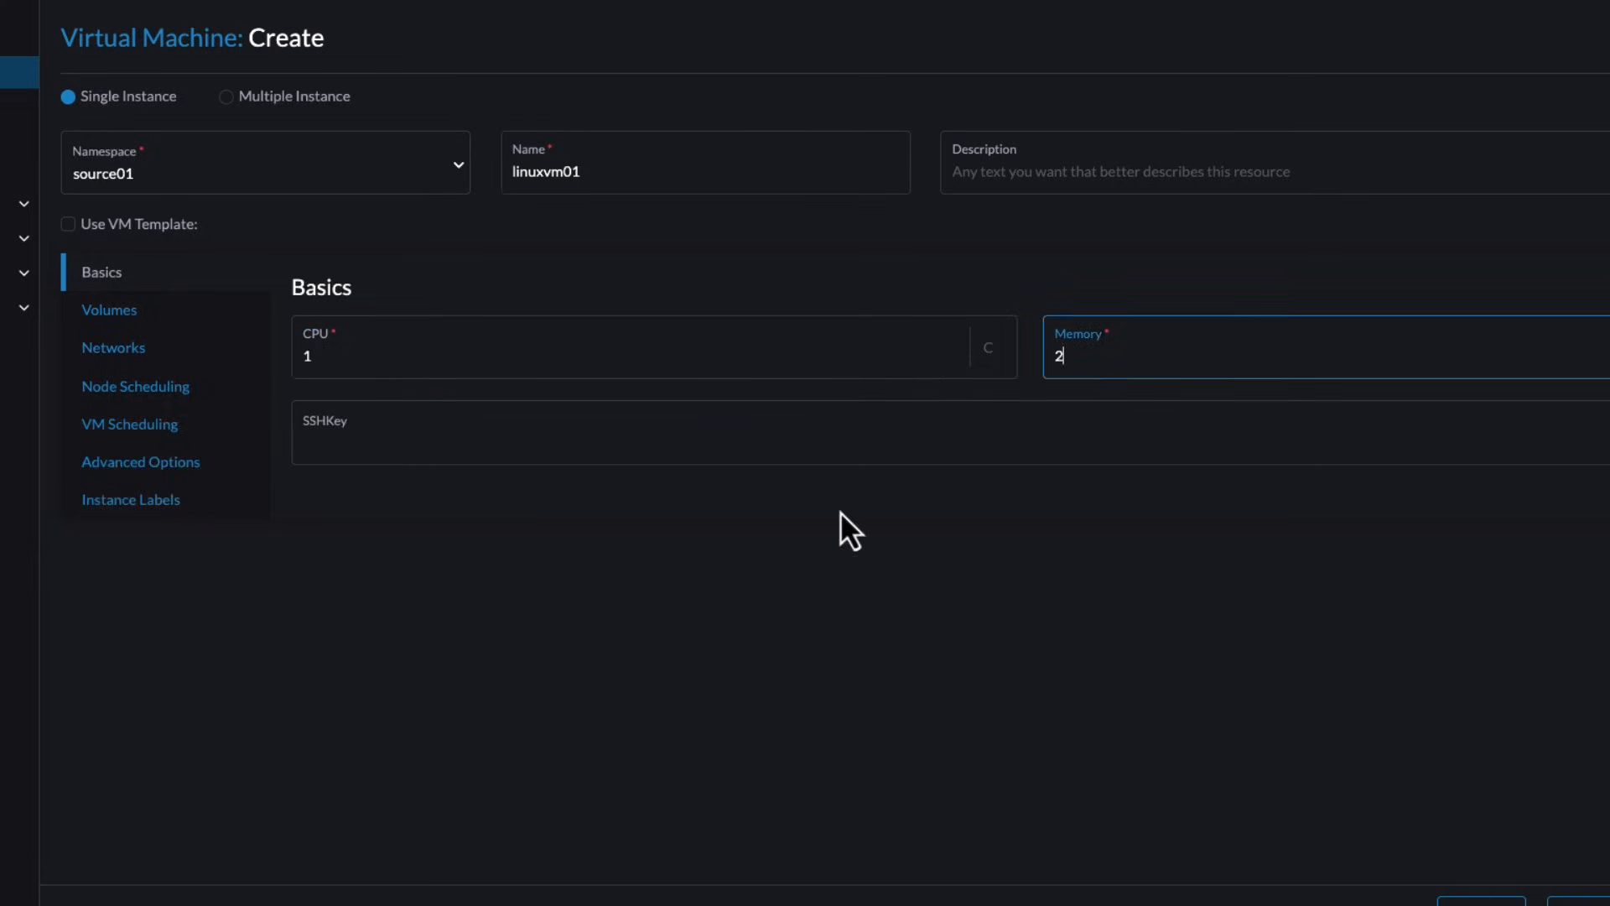
# In the VM's volumes, set the image volume to images/opensuse.iso.
pyautogui.click(131, 308)
pyautogui.click(1157, 461)
pyautogui.click(1165, 523)
pyautogui.click(923, 541)
pyautogui.click(702, 598)
pyautogui.click(348, 811)
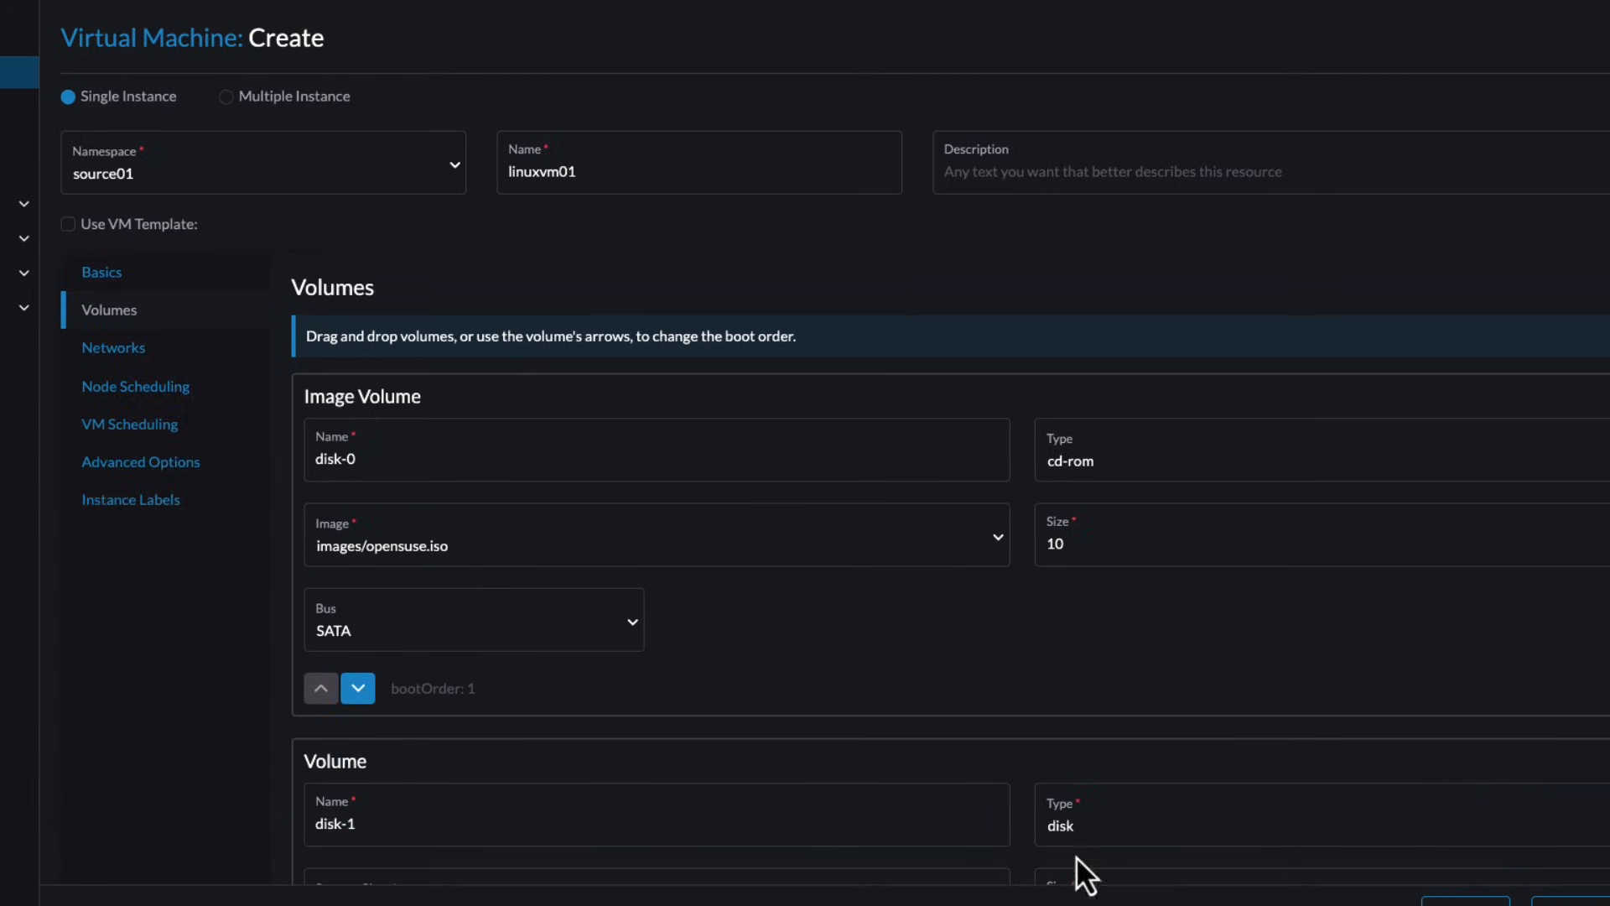
# Set the disk-1 volume size to 20 GiB and create the virtual machine.
pyautogui.scroll(-3, 1110, 819)
pyautogui.click(1072, 610)
pyautogui.write('20')
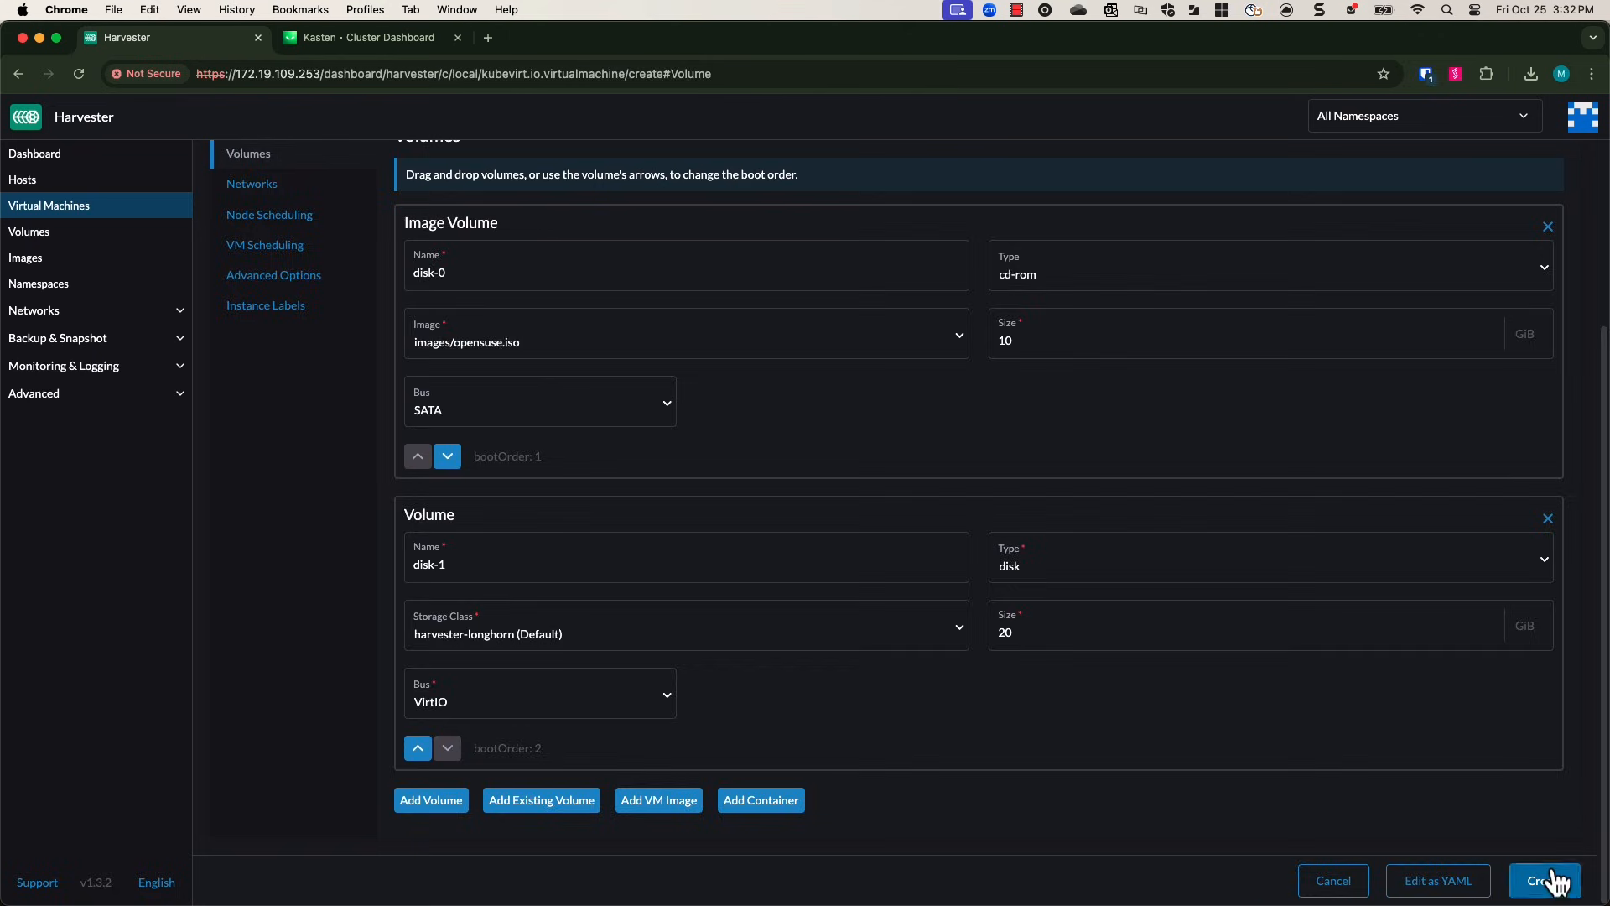
pyautogui.click(1555, 881)
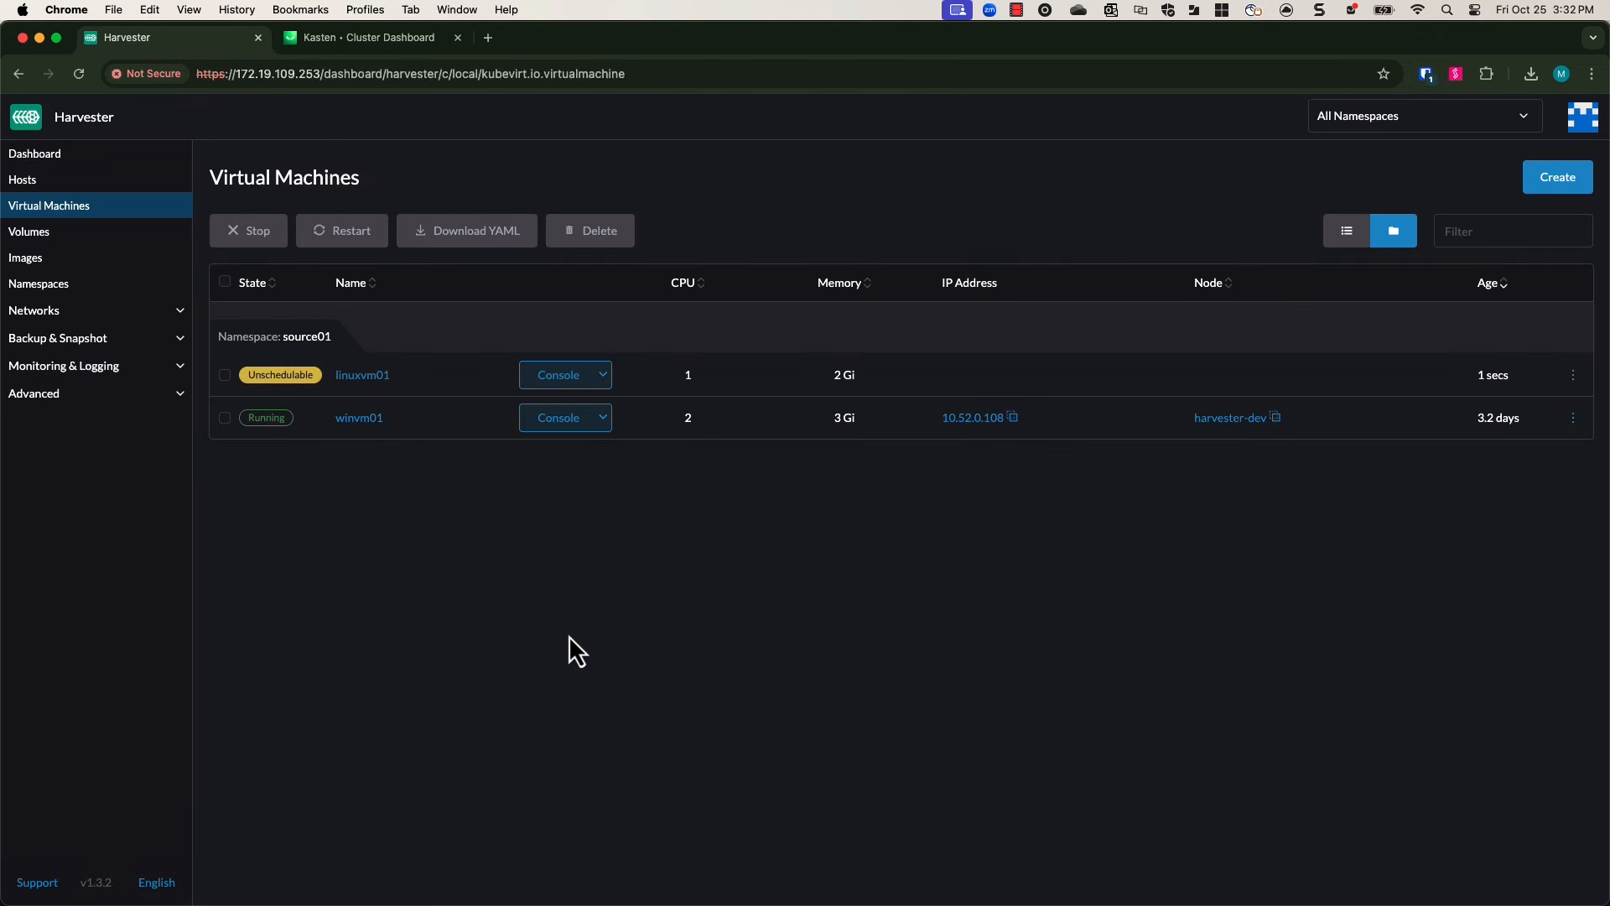
# Open linuxvm01's web console and confirm /dev/vda as the installation disk.
pyautogui.click(549, 376)
pyautogui.click(541, 408)
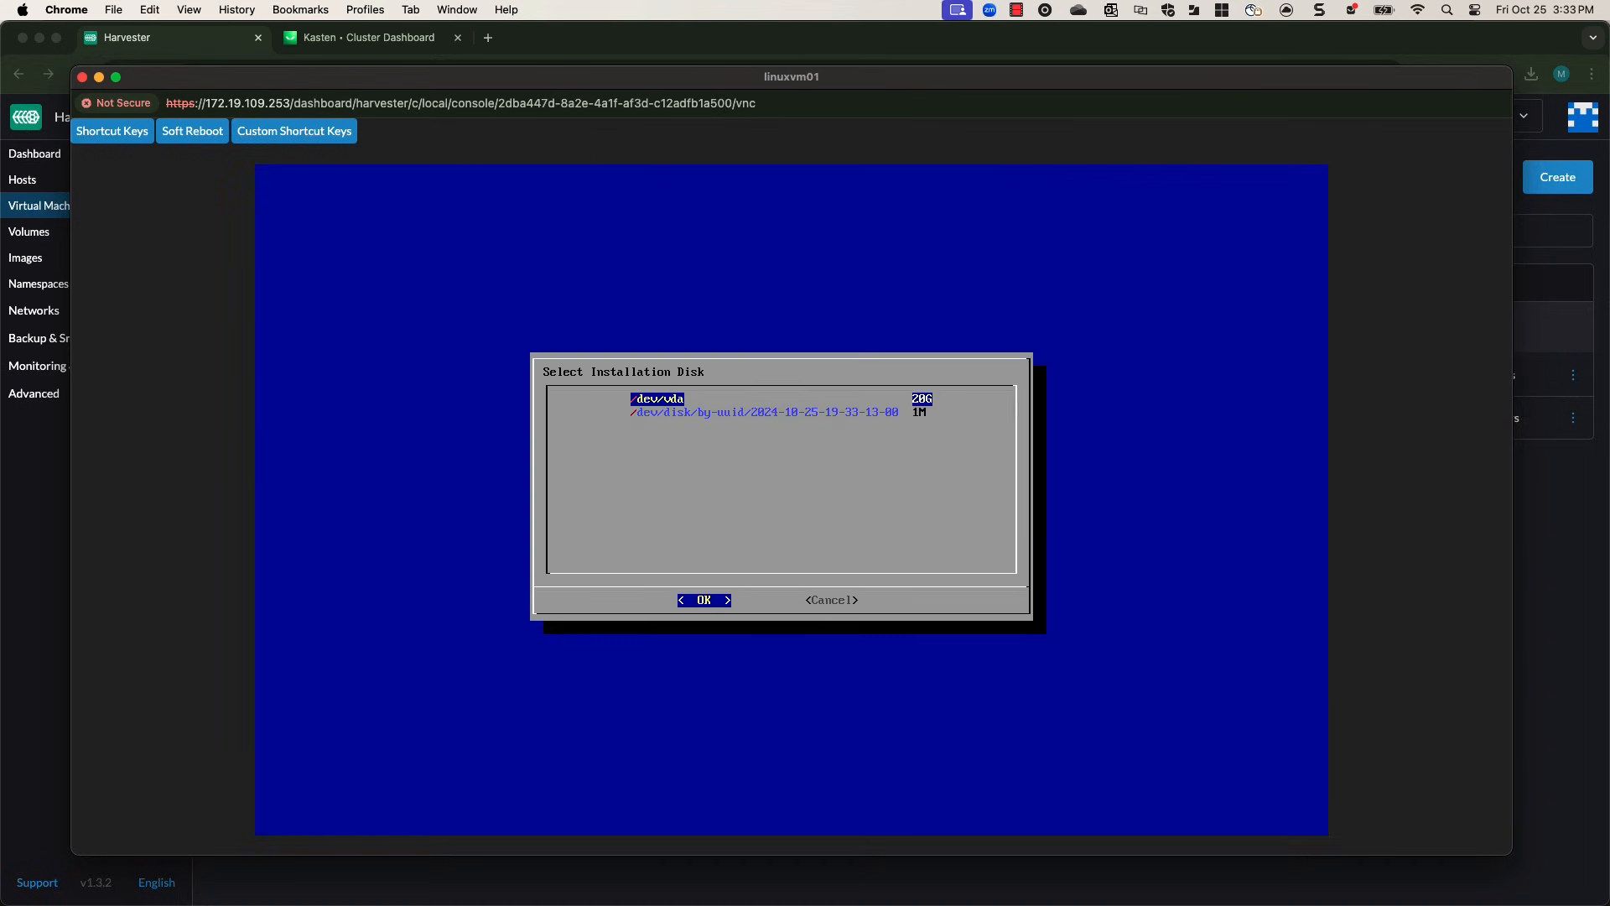
pyautogui.press('Return')
pyautogui.press('Return')
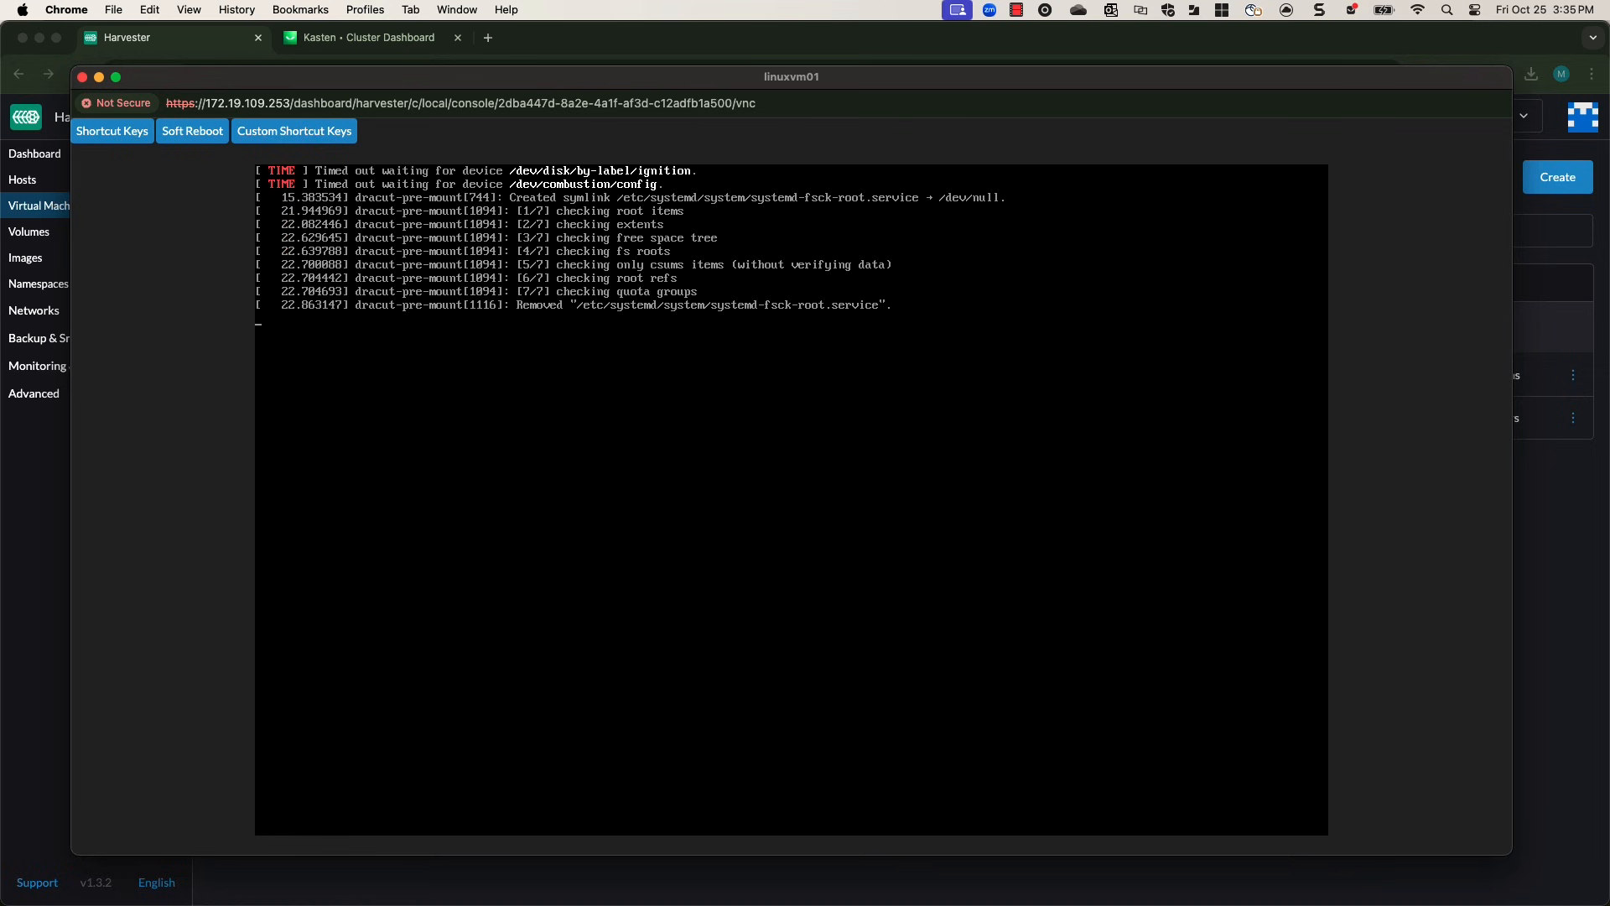
# Accept the first-boot setup defaults and enter the root password twice.
pyautogui.press('Return')
pyautogui.press('Return')
pyautogui.press('Return')
pyautogui.press('Return')
pyautogui.write('********')
pyautogui.press('Return')
pyautogui.write('********')
# Log in to linuxvm01 as root with the account password.
pyautogui.press('Return')
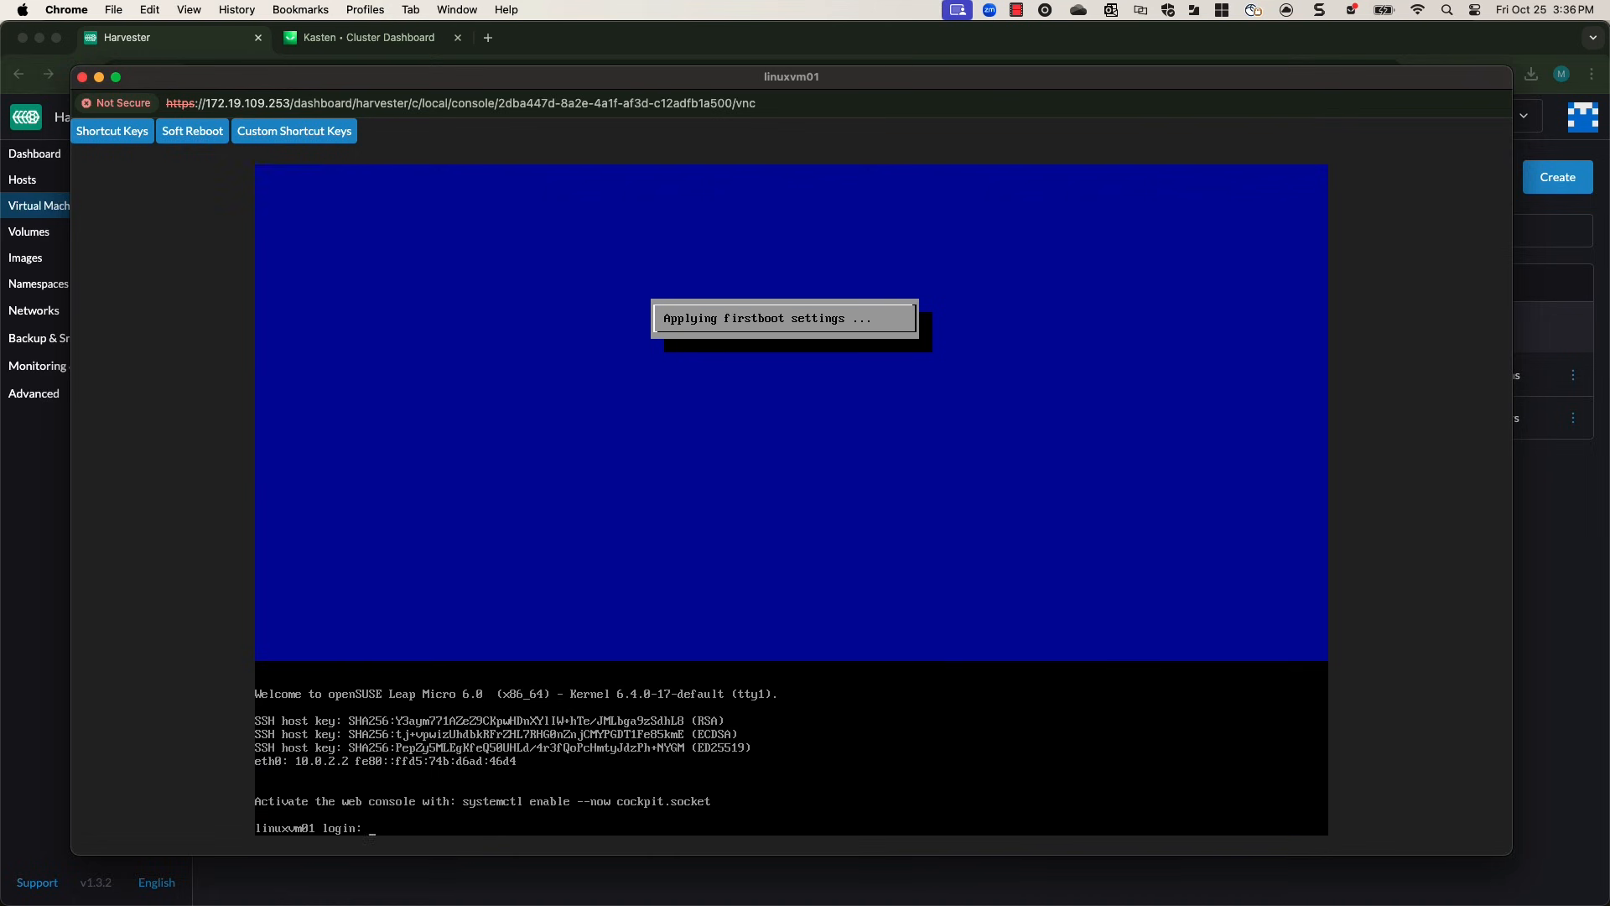
pyautogui.write('root')
pyautogui.press('Return')
pyautogui.write('********')
# Shut down the VM with init 0 and close the console window.
pyautogui.press('Return')
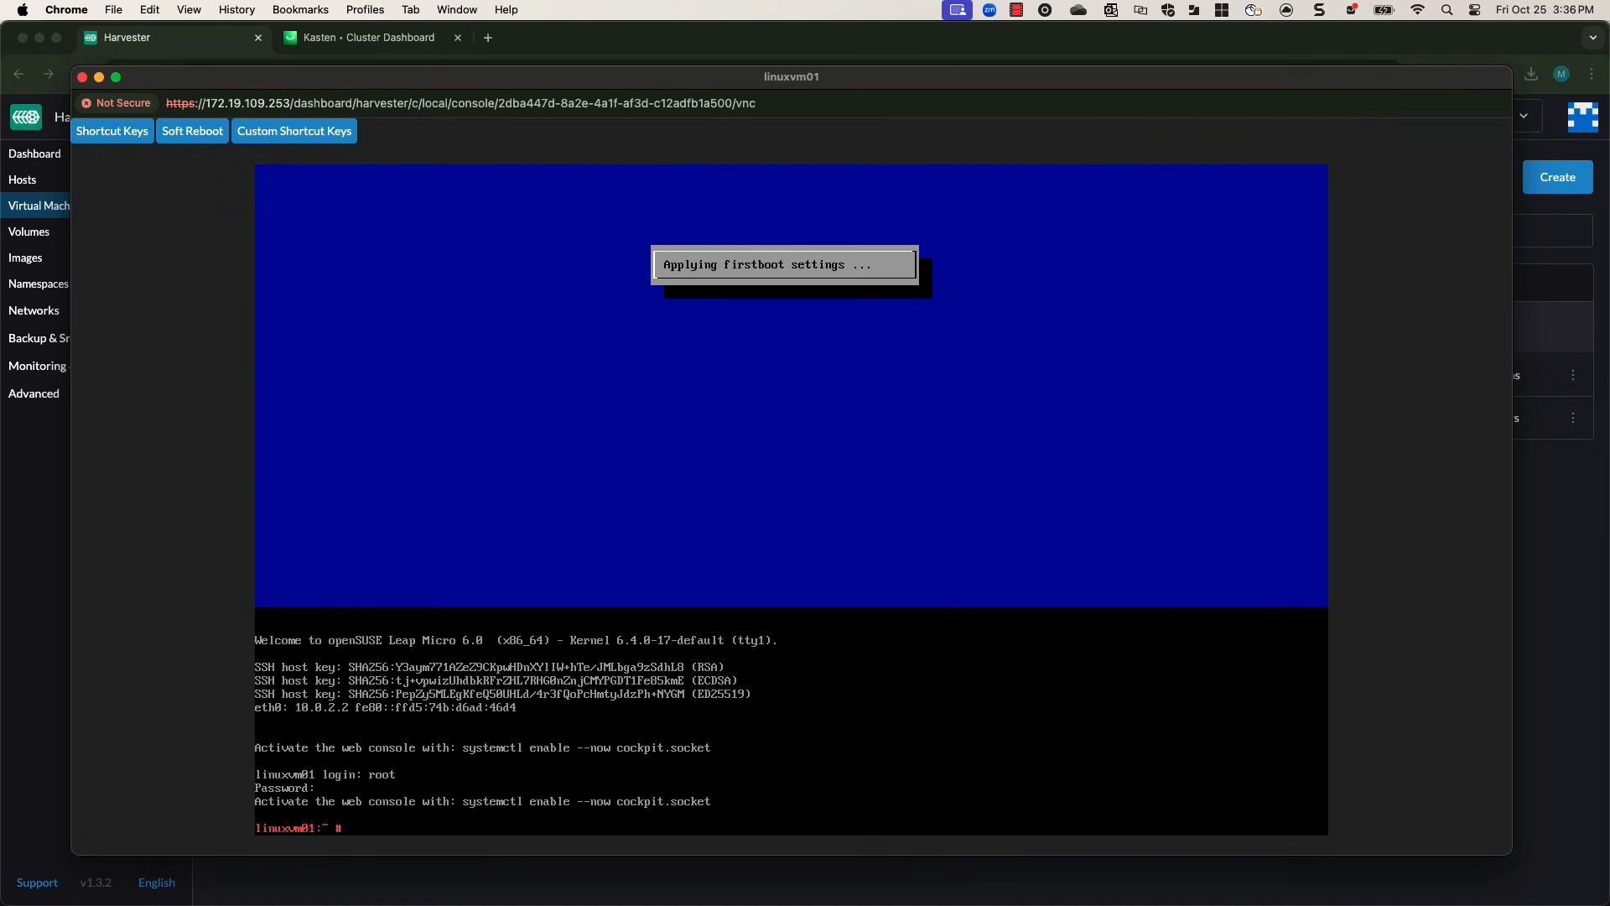
pyautogui.write('init 0')
pyautogui.press('Return')
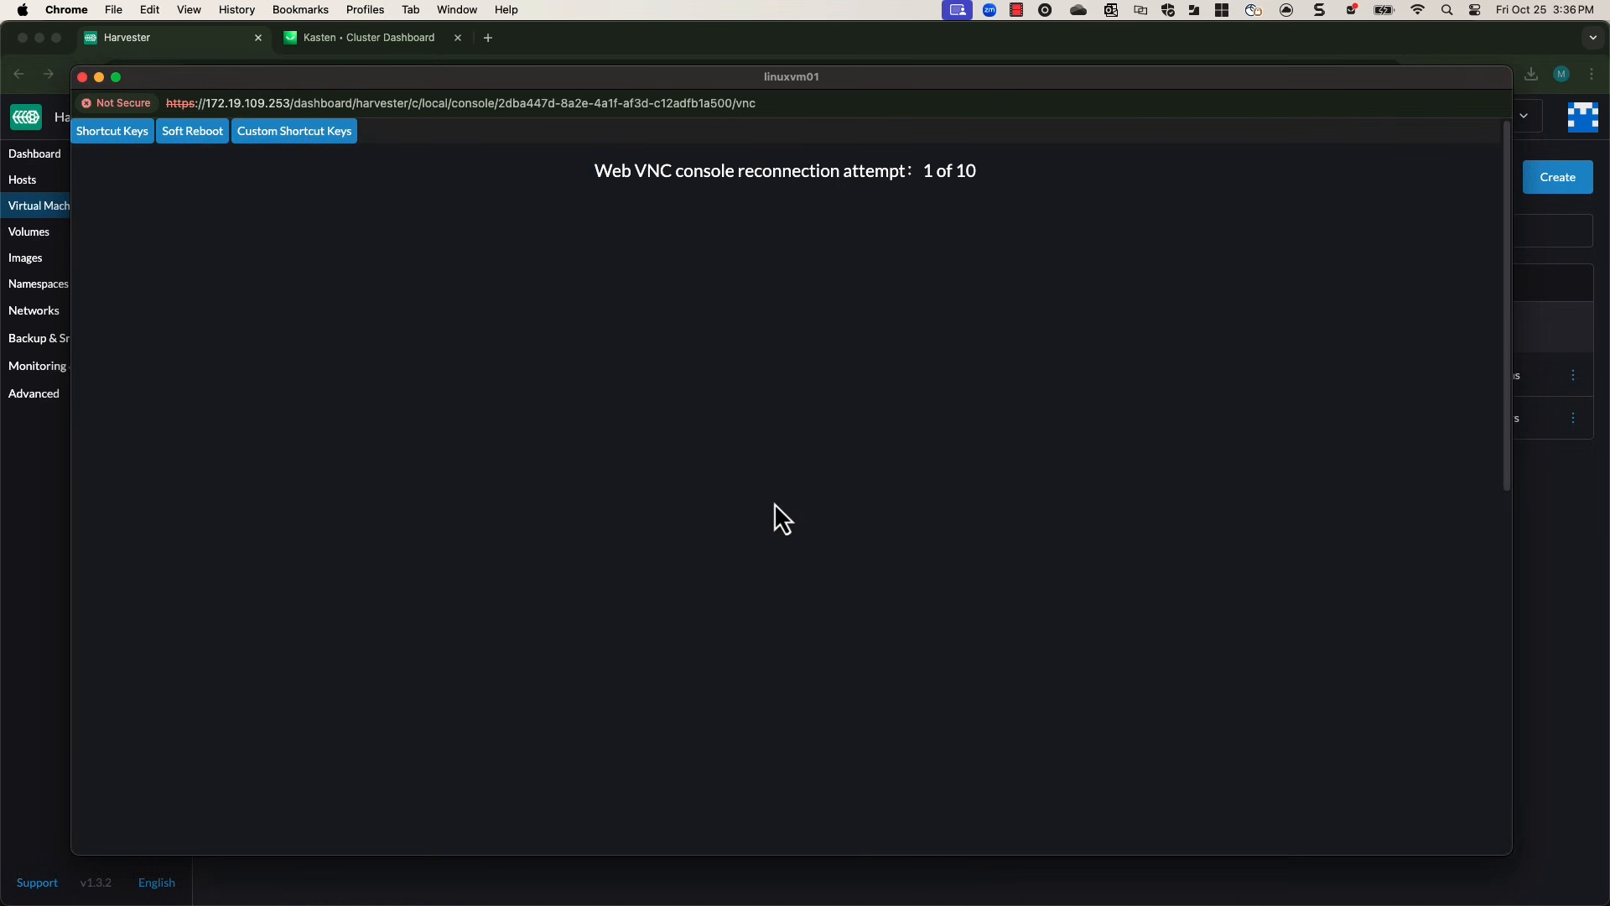
pyautogui.click(83, 78)
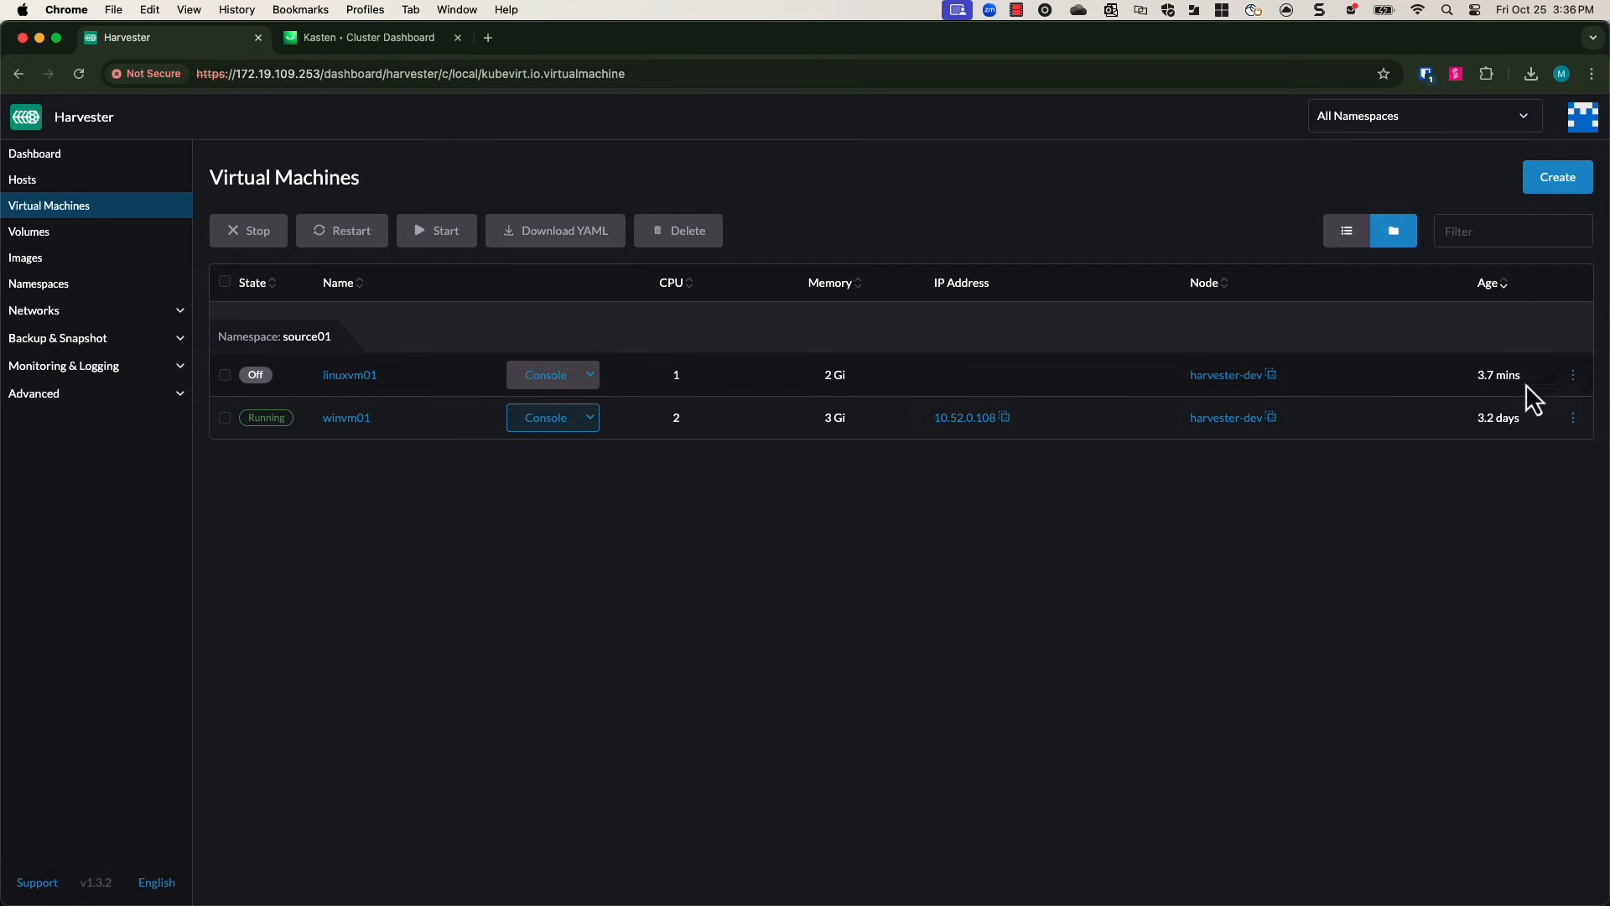
# Remove the CD-ROM image volume from linuxvm01's configuration, save it, and start the VM.
pyautogui.click(1574, 378)
pyautogui.click(1502, 579)
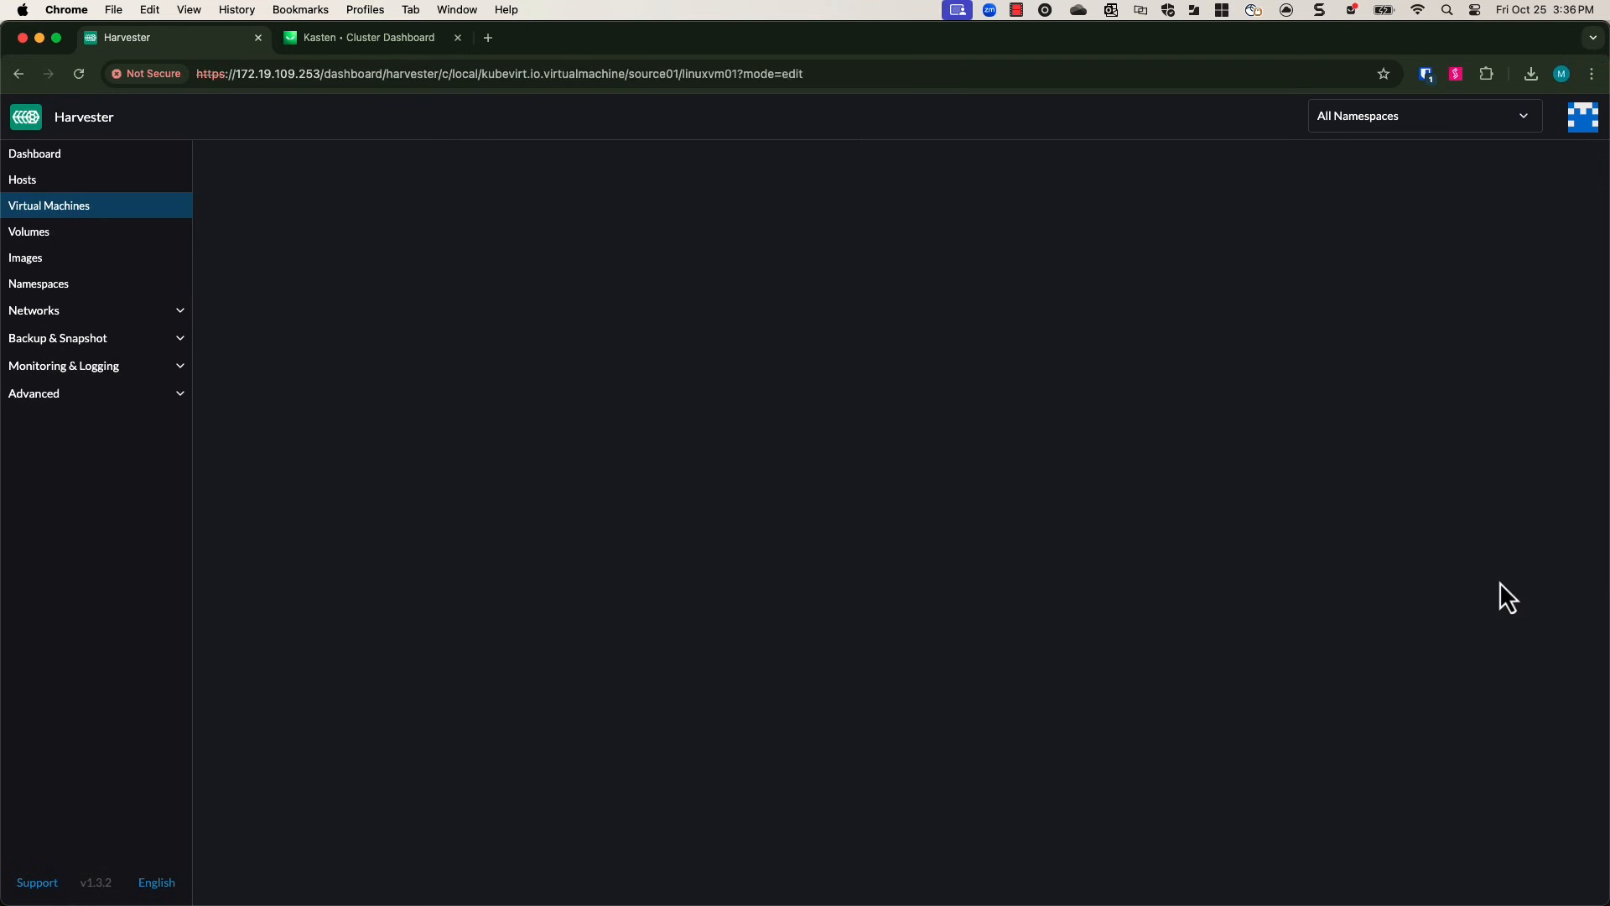
pyautogui.click(252, 337)
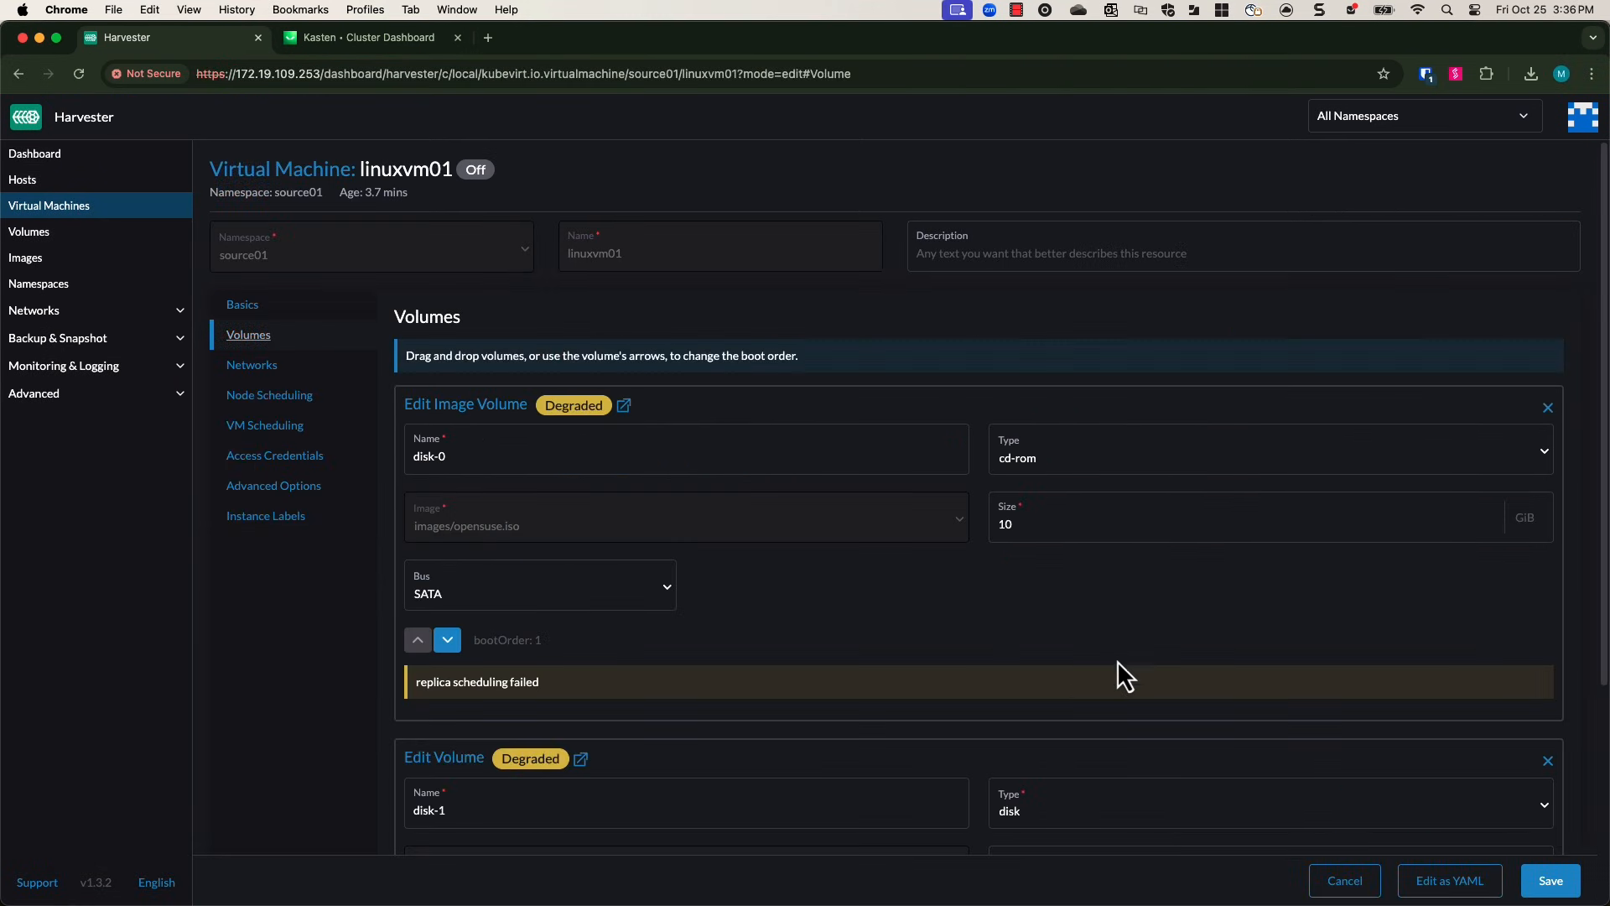
pyautogui.click(1548, 408)
pyautogui.click(931, 541)
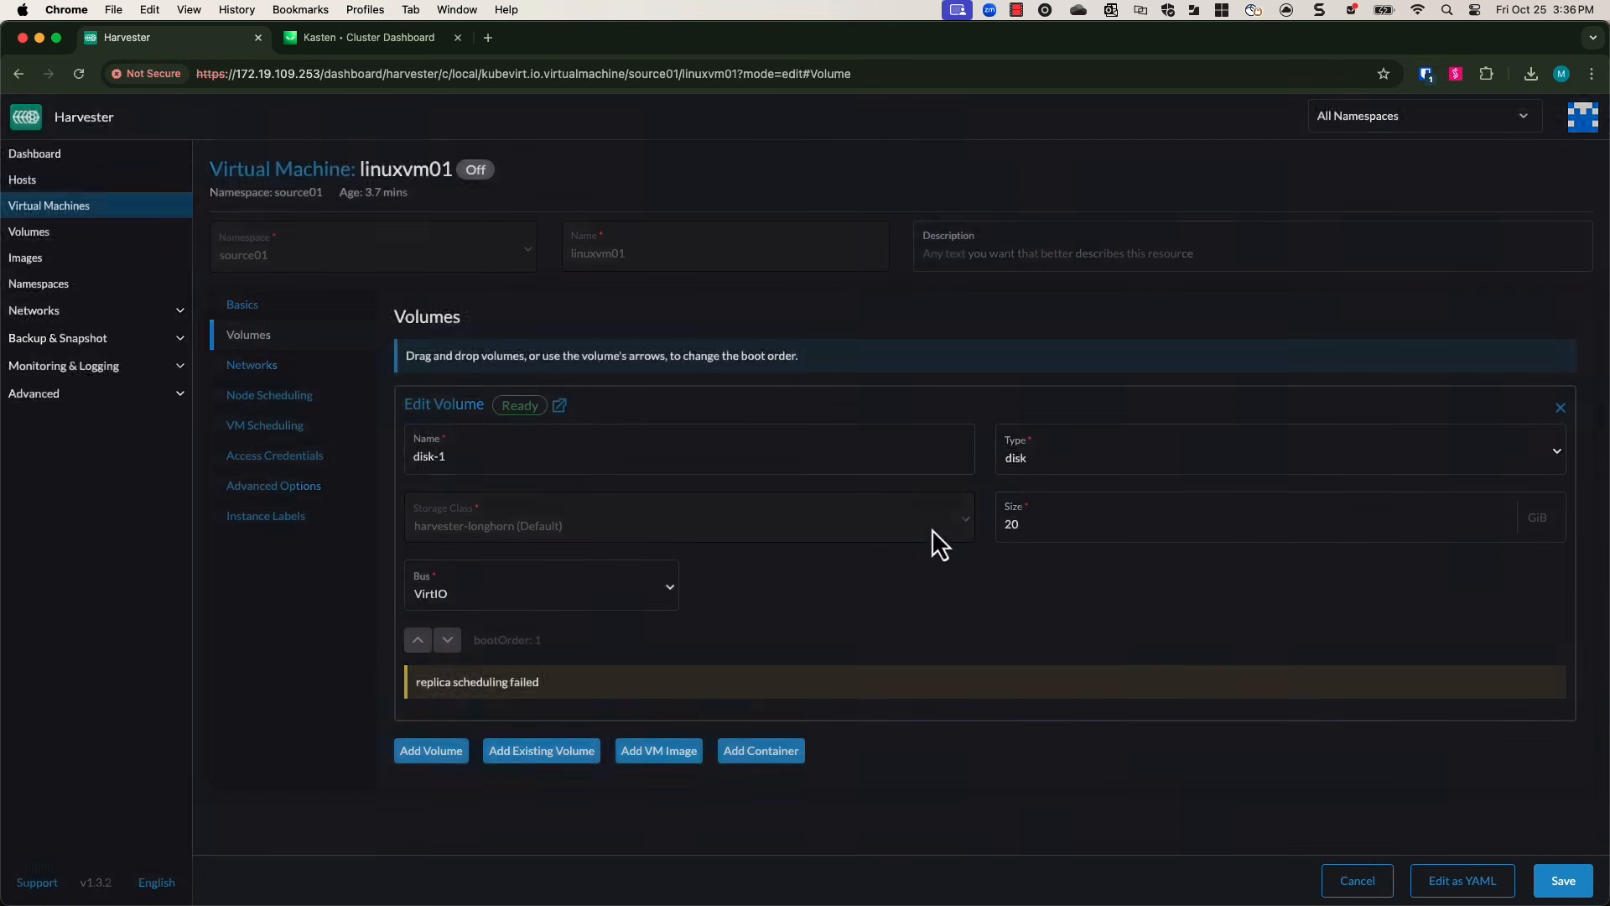
pyautogui.click(1551, 881)
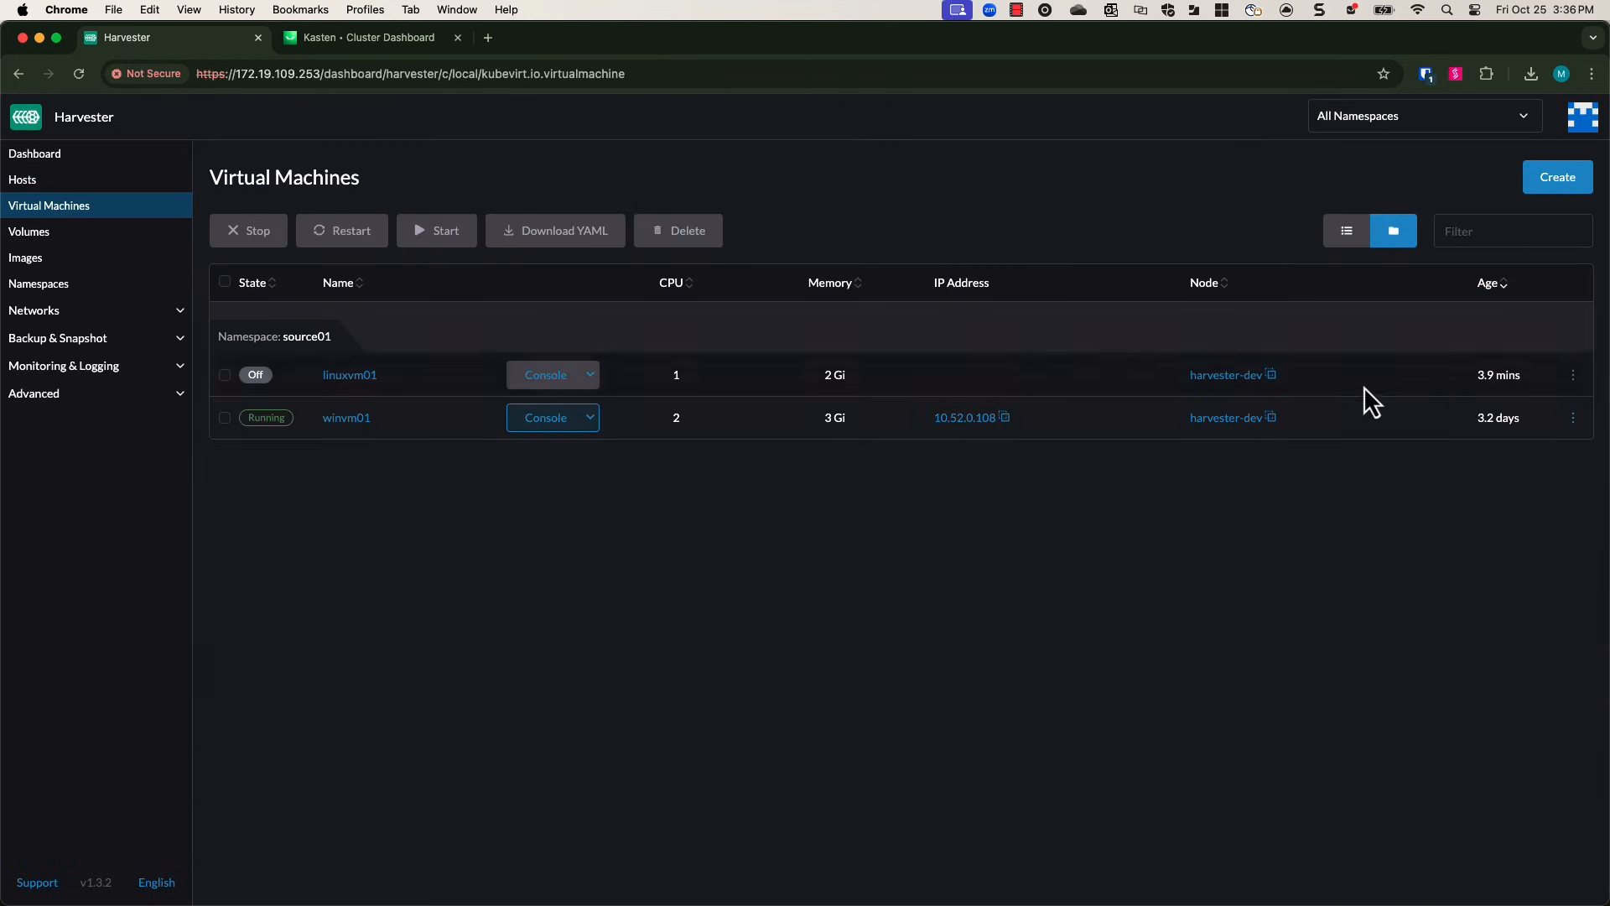
pyautogui.click(1573, 375)
pyautogui.click(1531, 409)
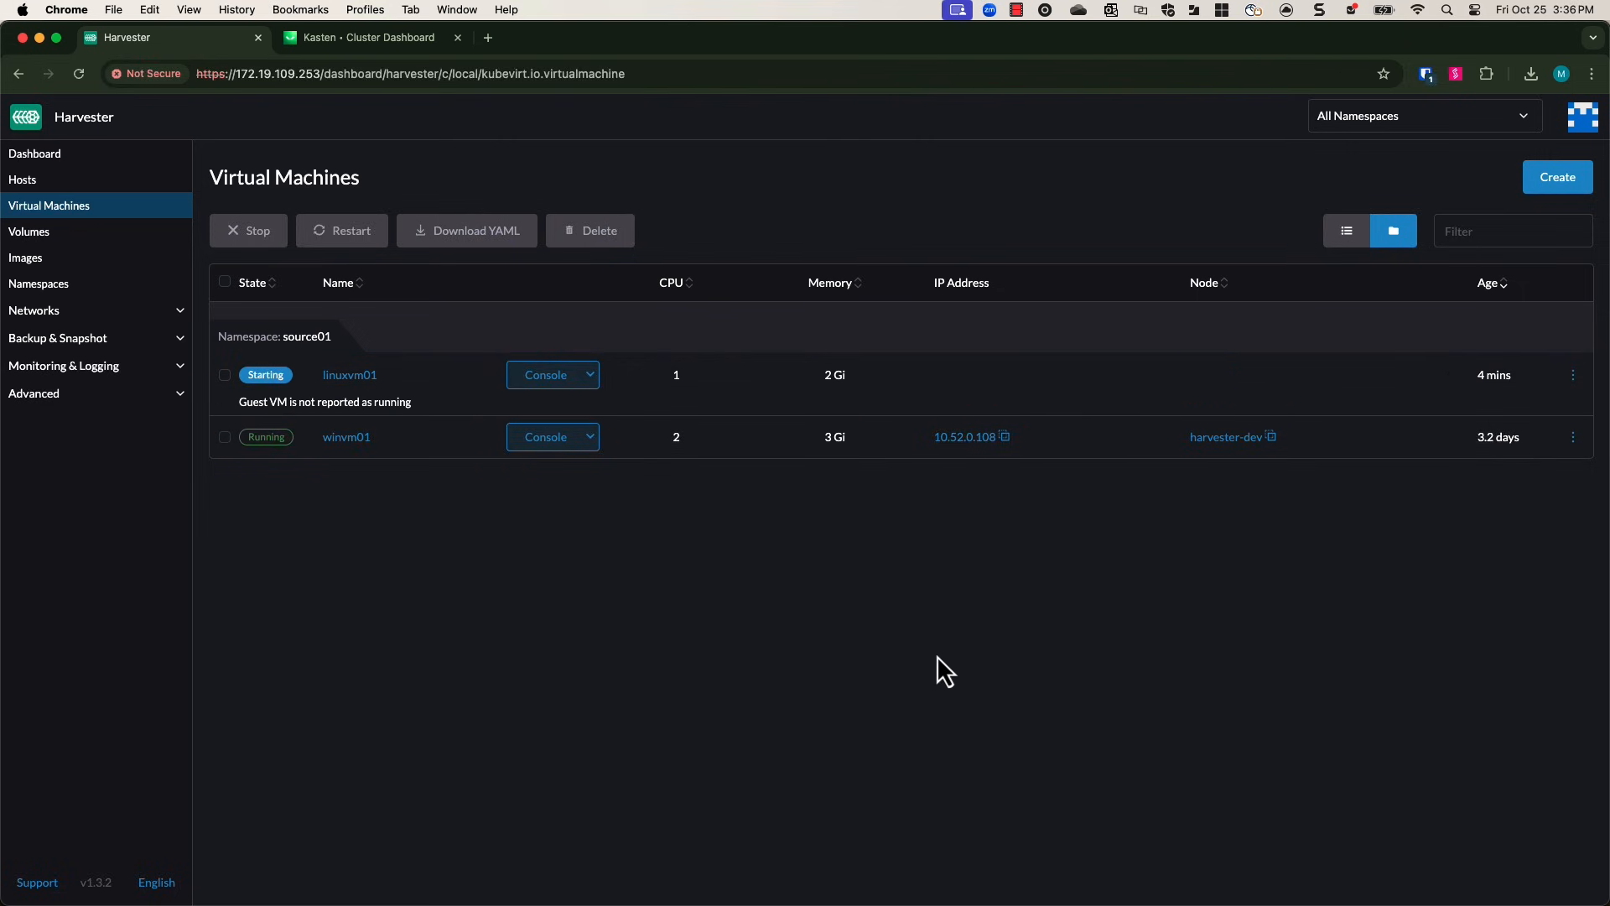
# Open the harvesterbackup location profile in Kasten to review its configuration.
pyautogui.click(398, 38)
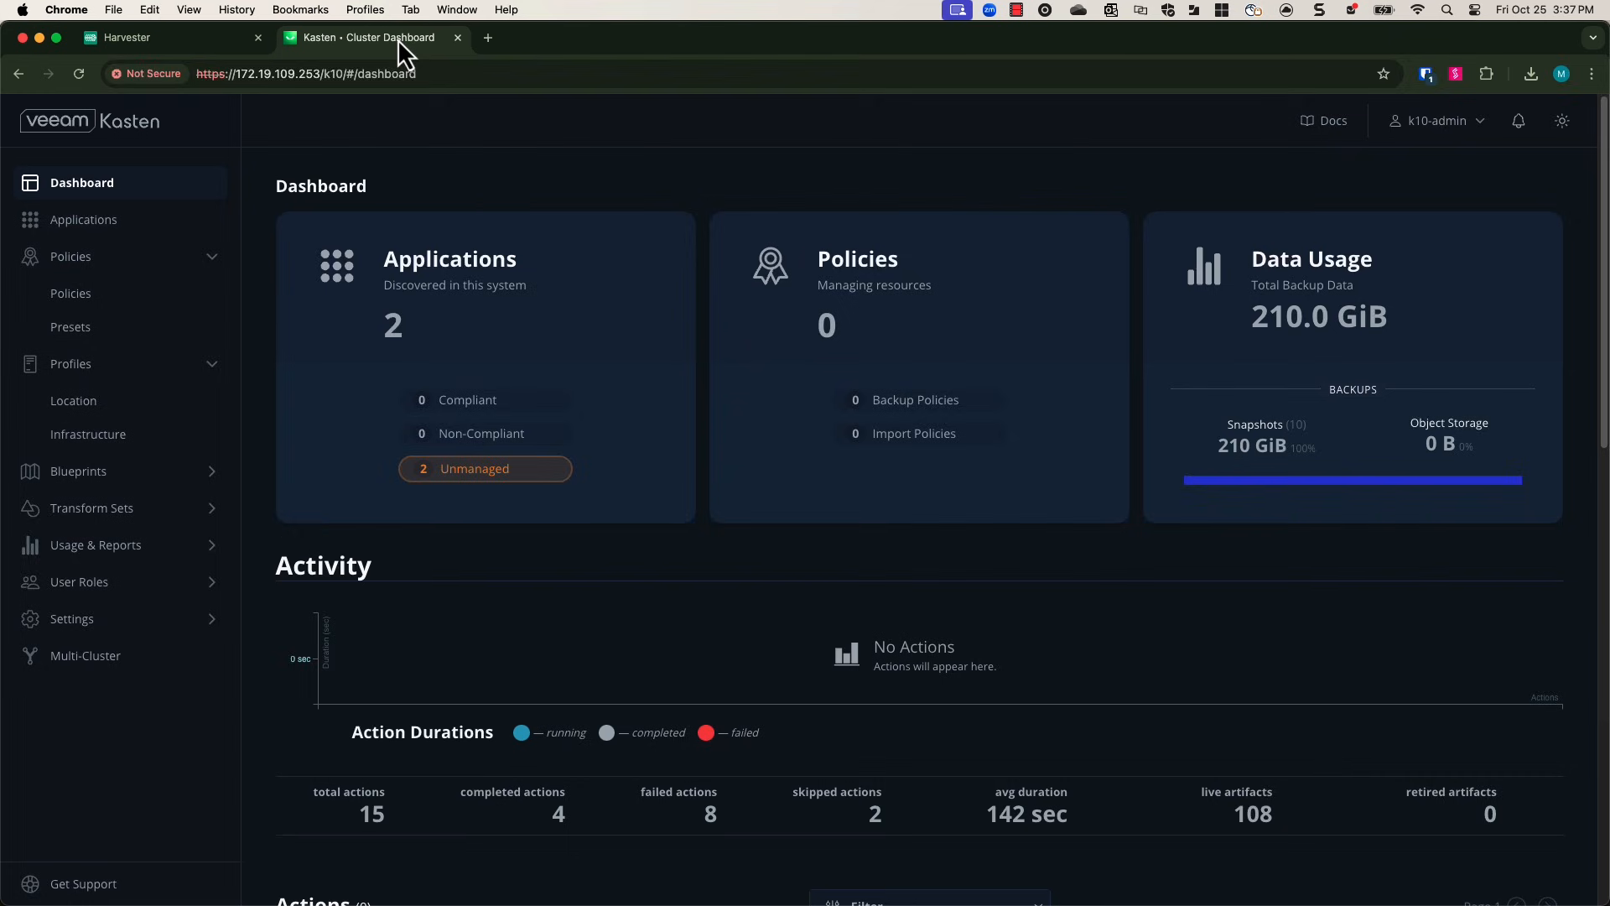
pyautogui.click(82, 402)
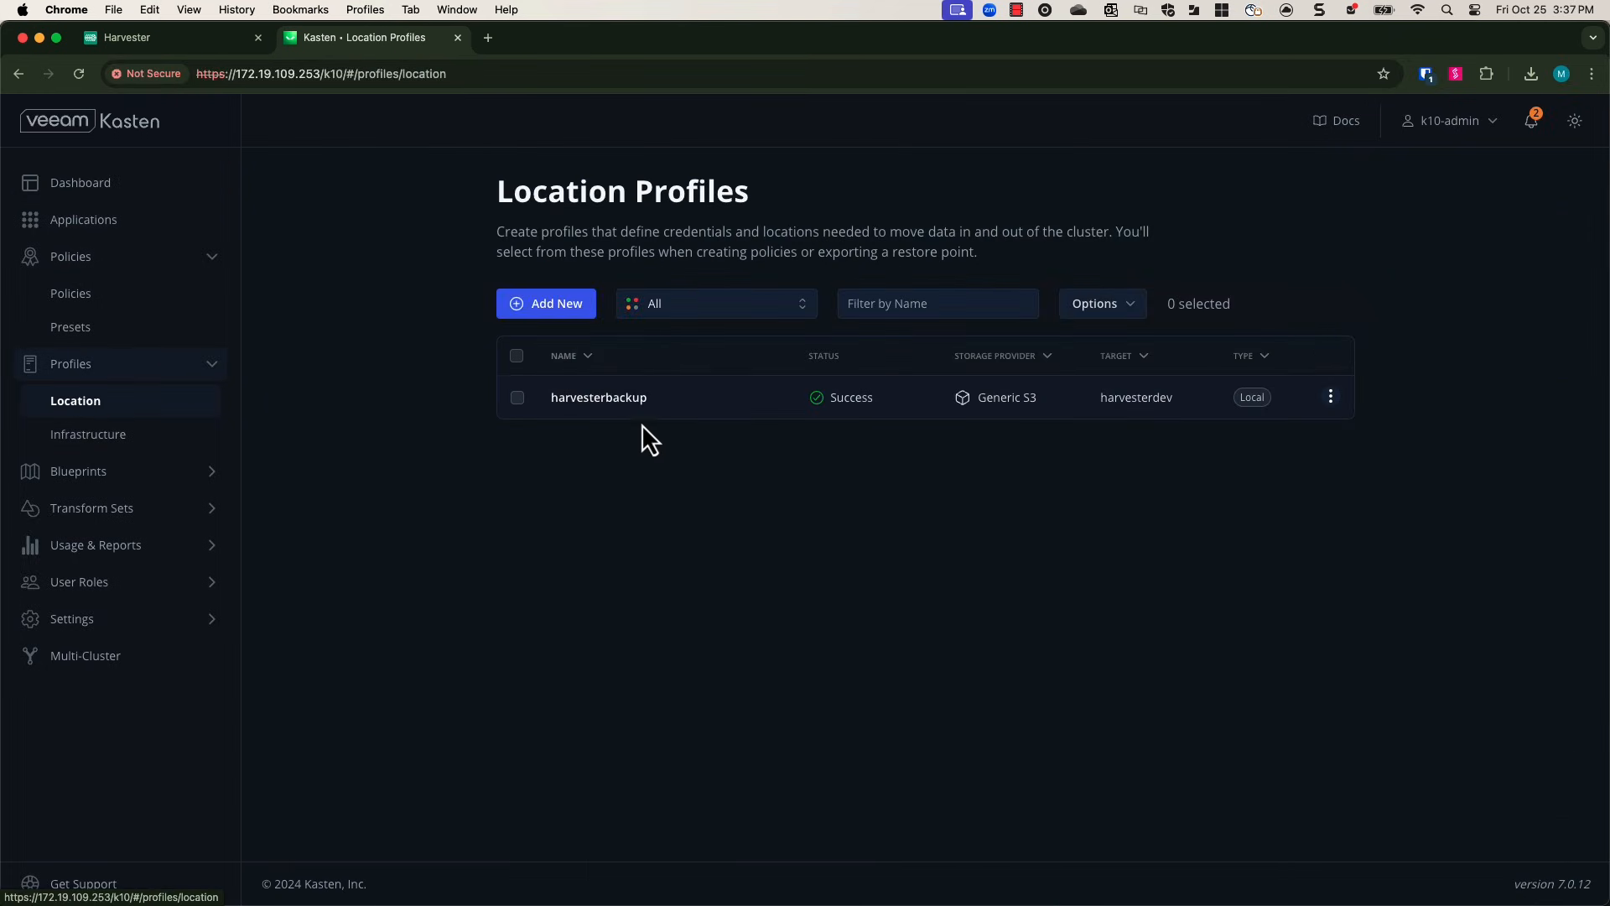
pyautogui.click(636, 395)
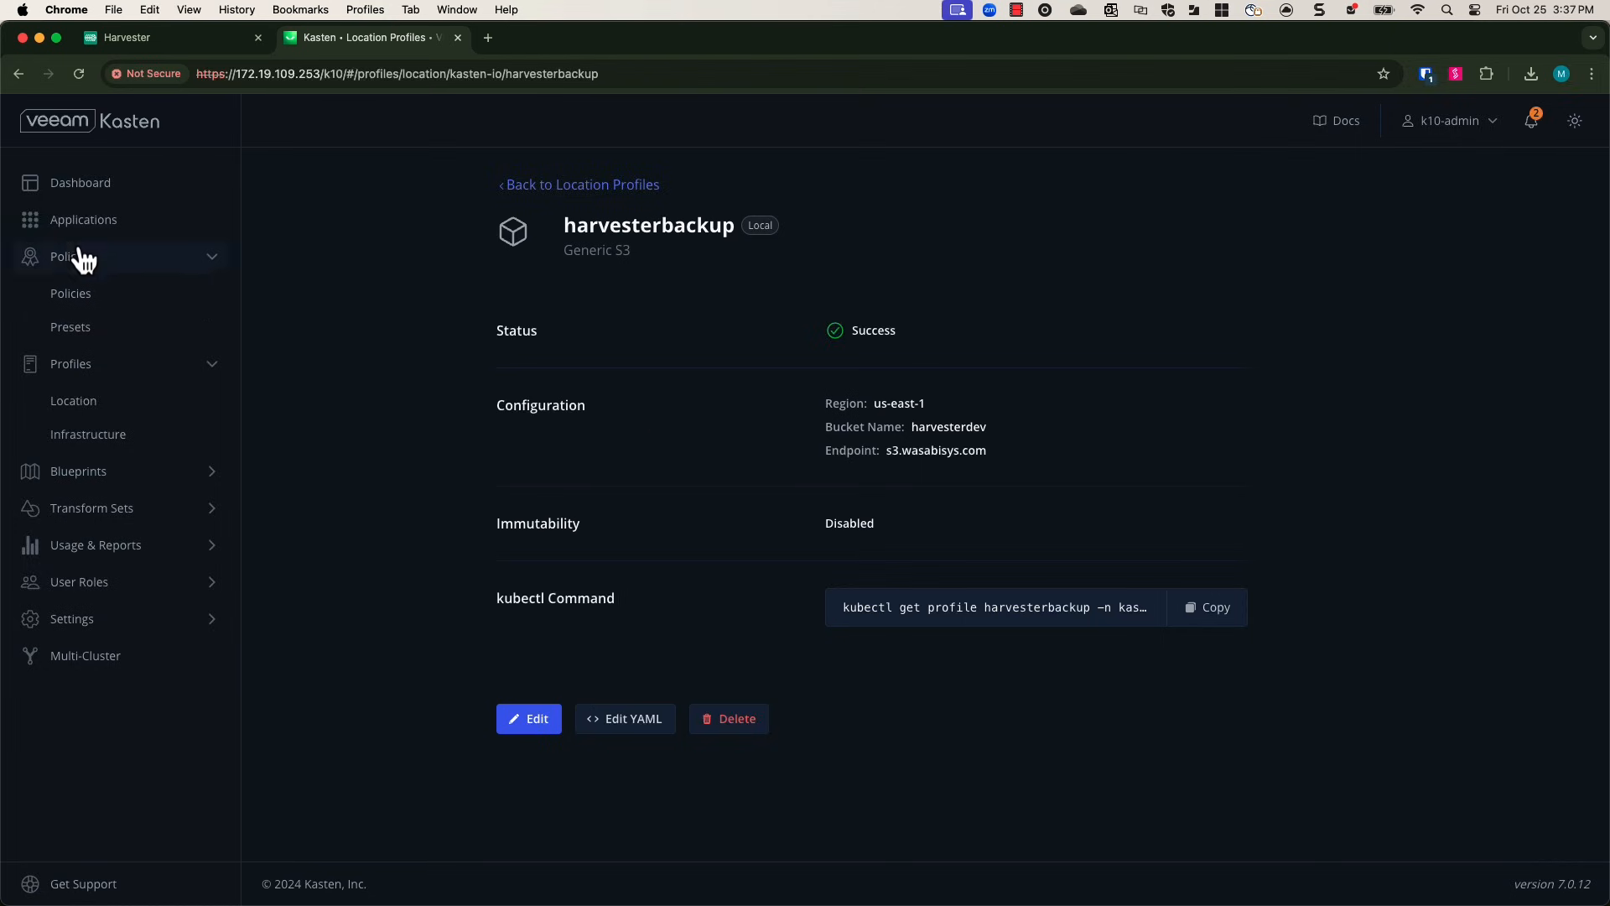
# Start a new policy named source01-backup.
pyautogui.click(78, 289)
pyautogui.click(591, 347)
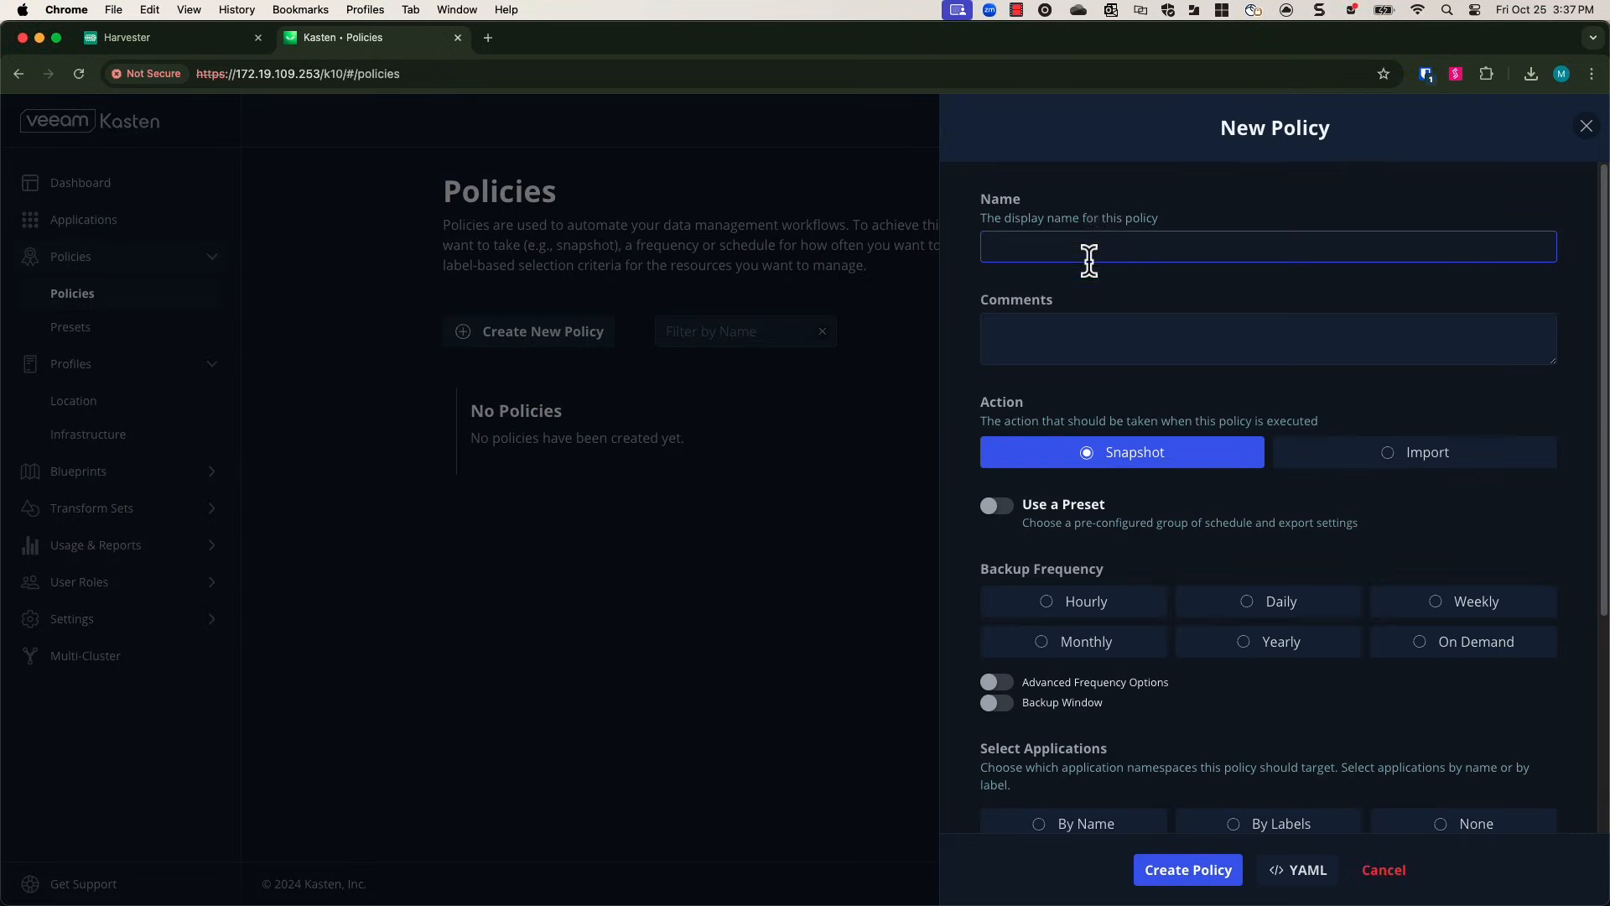
pyautogui.write('source01-backup')
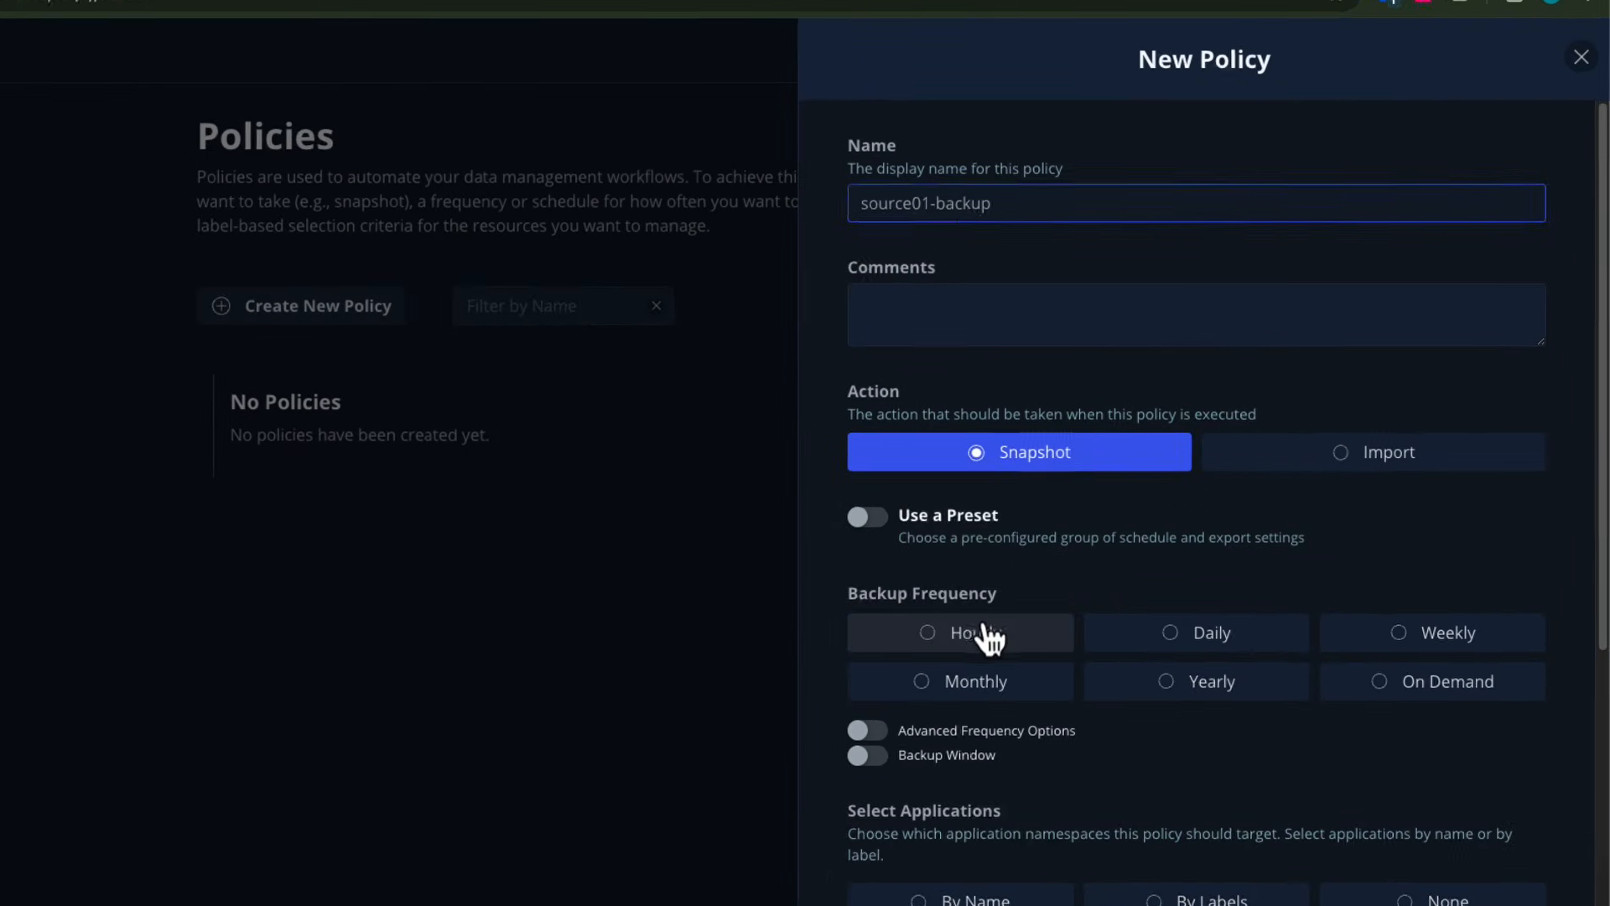
# Set hourly backup frequency and retain 2 hourly and 1 daily, weekly, monthly and yearly snapshots.
pyautogui.click(990, 638)
pyautogui.scroll(-5, 1036, 659)
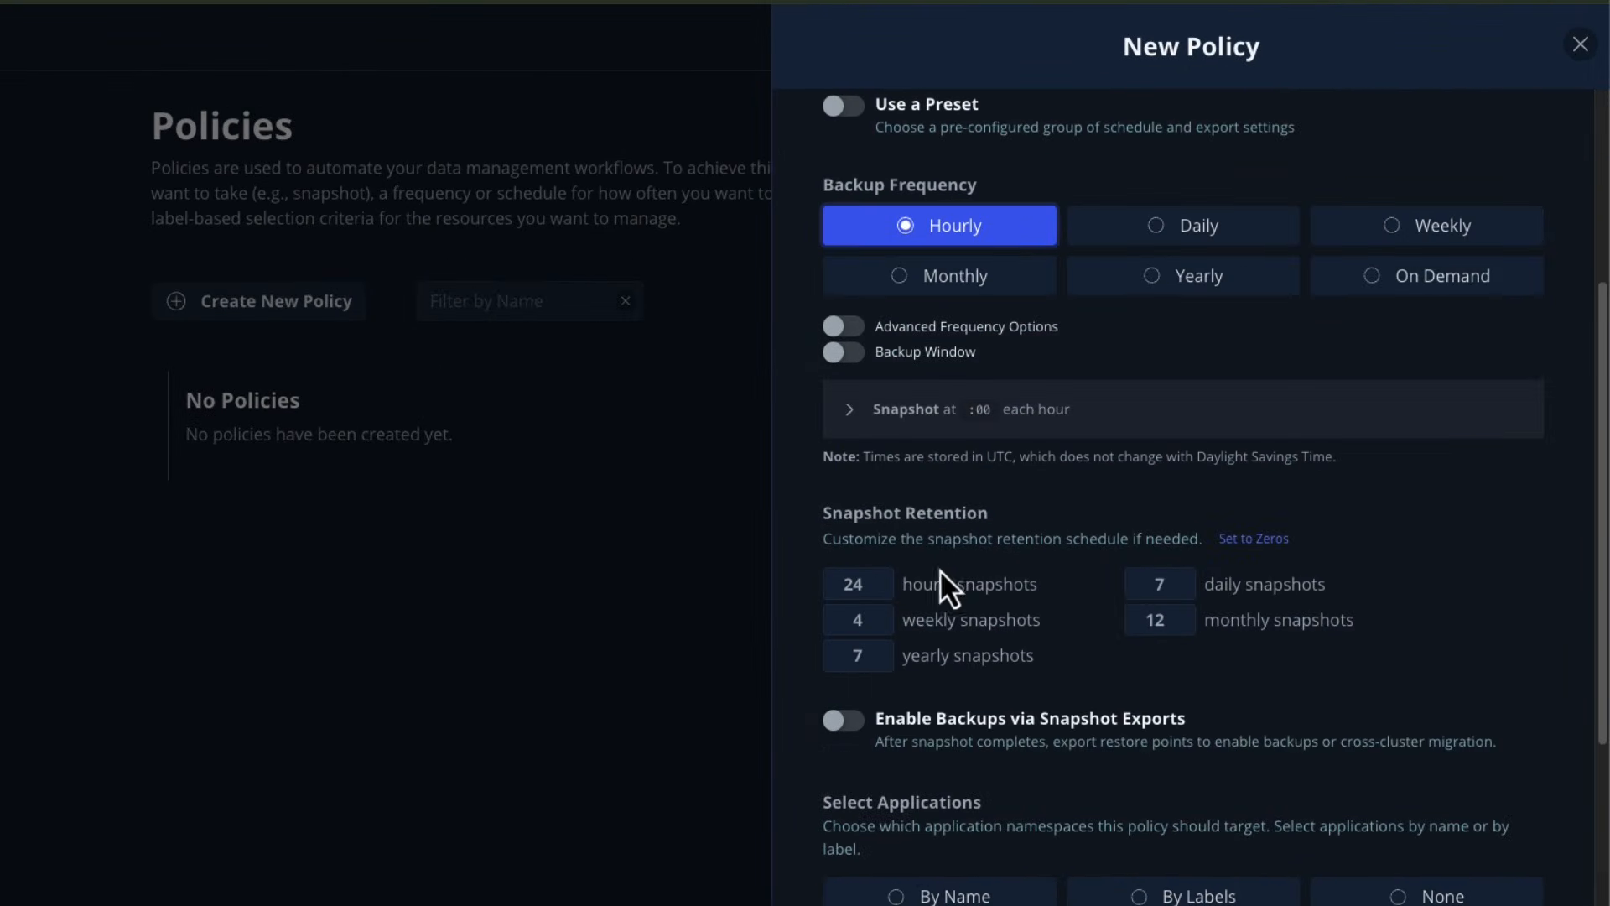
pyautogui.click(1254, 539)
pyautogui.click(877, 579)
pyautogui.click(876, 578)
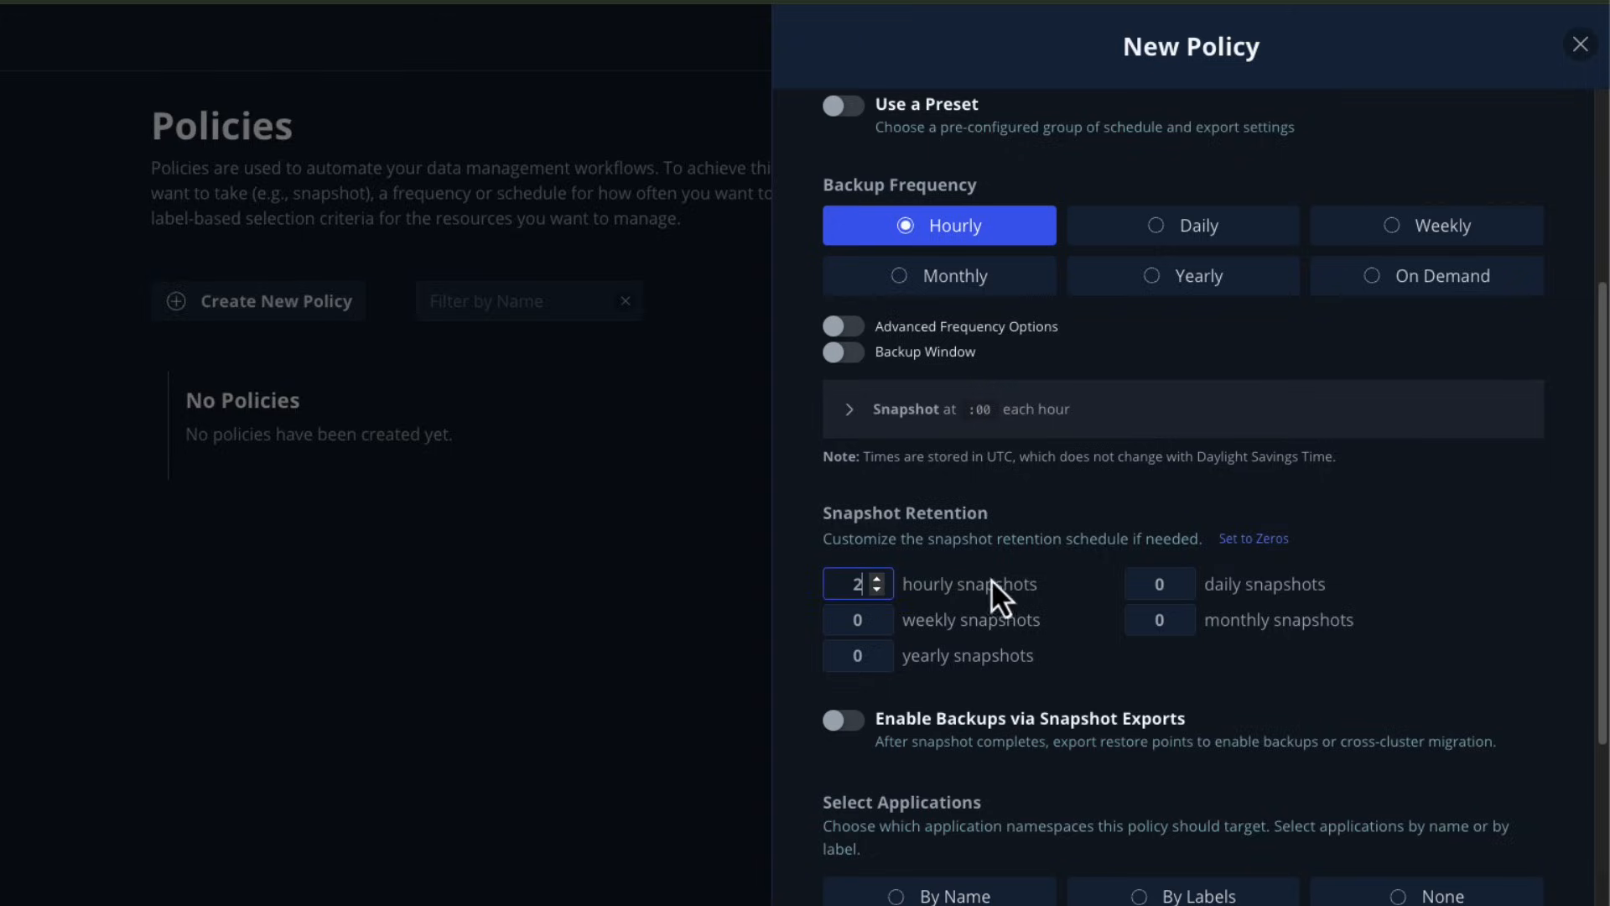
pyautogui.click(1179, 579)
pyautogui.click(1179, 613)
pyautogui.click(878, 614)
pyautogui.click(878, 649)
# Enable backups via snapshot exports to the harvesterbackup location profile.
pyautogui.scroll(-1, 931, 675)
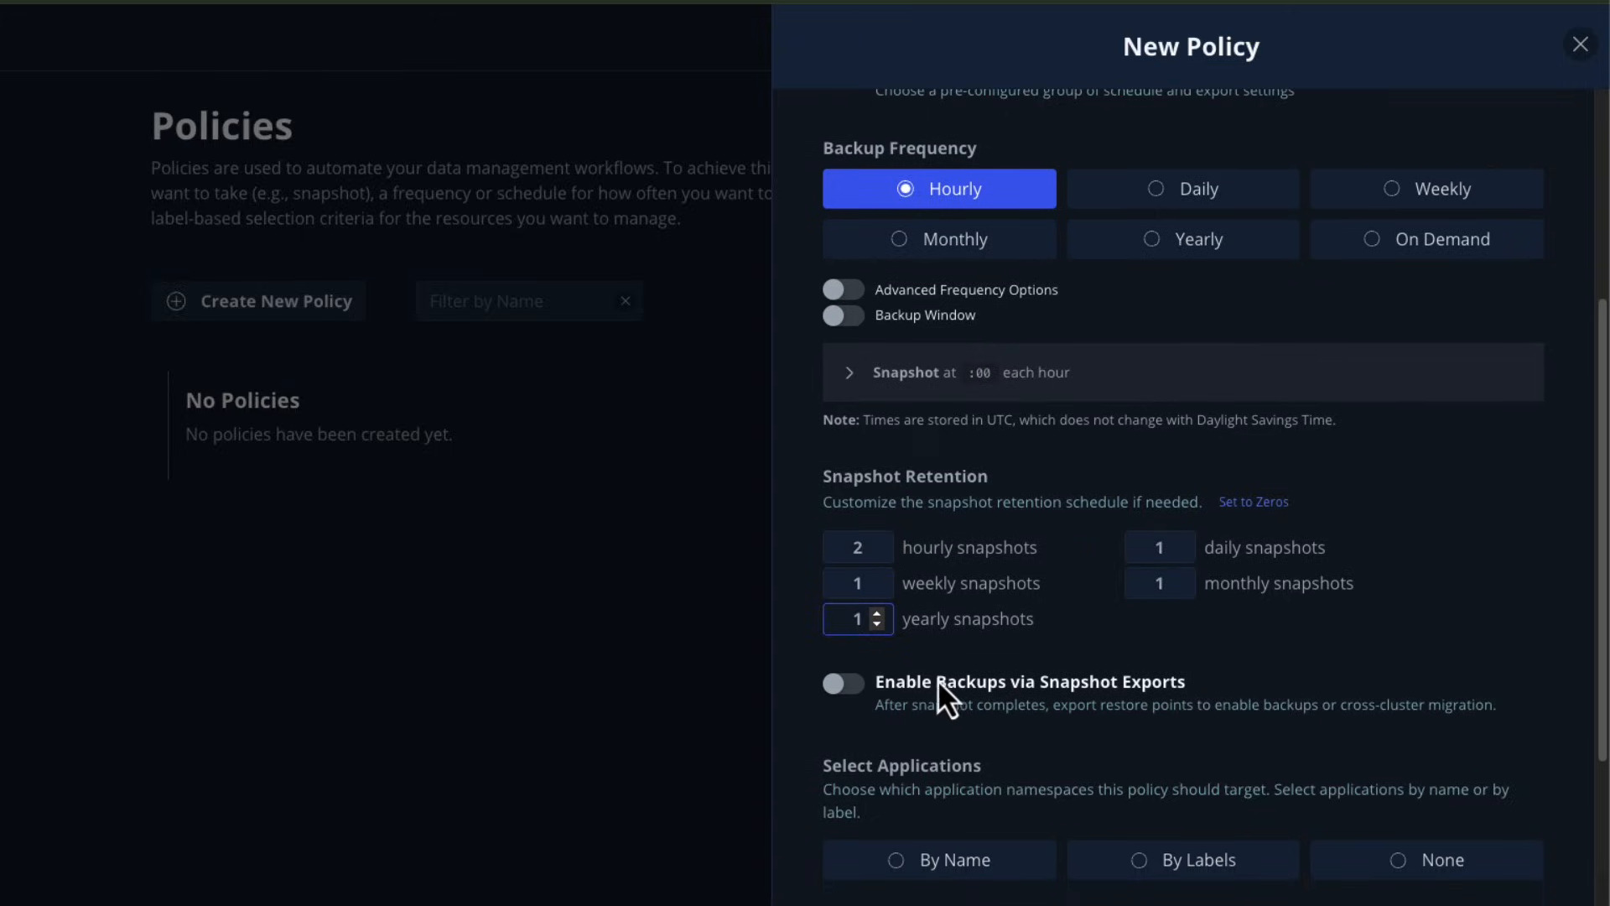
pyautogui.click(855, 694)
pyautogui.scroll(-5, 922, 671)
pyautogui.click(939, 549)
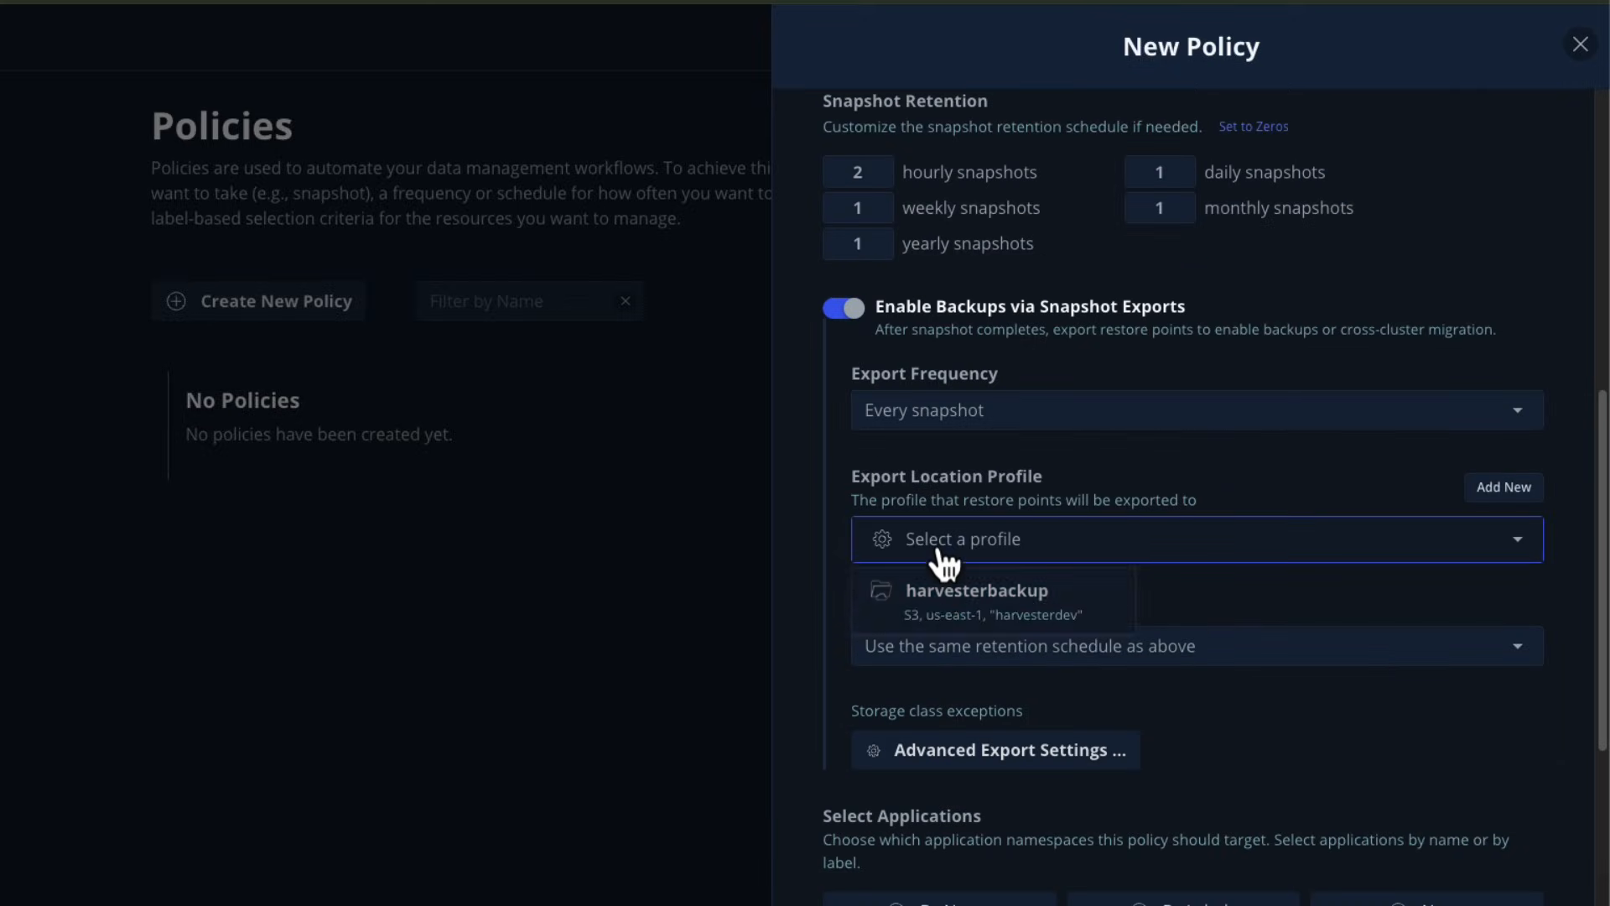
pyautogui.click(966, 619)
# Target the source01 application by name and create the policy.
pyautogui.scroll(-3, 1275, 747)
pyautogui.click(1001, 654)
pyautogui.click(931, 738)
pyautogui.click(909, 834)
pyautogui.scroll(-5, 1143, 721)
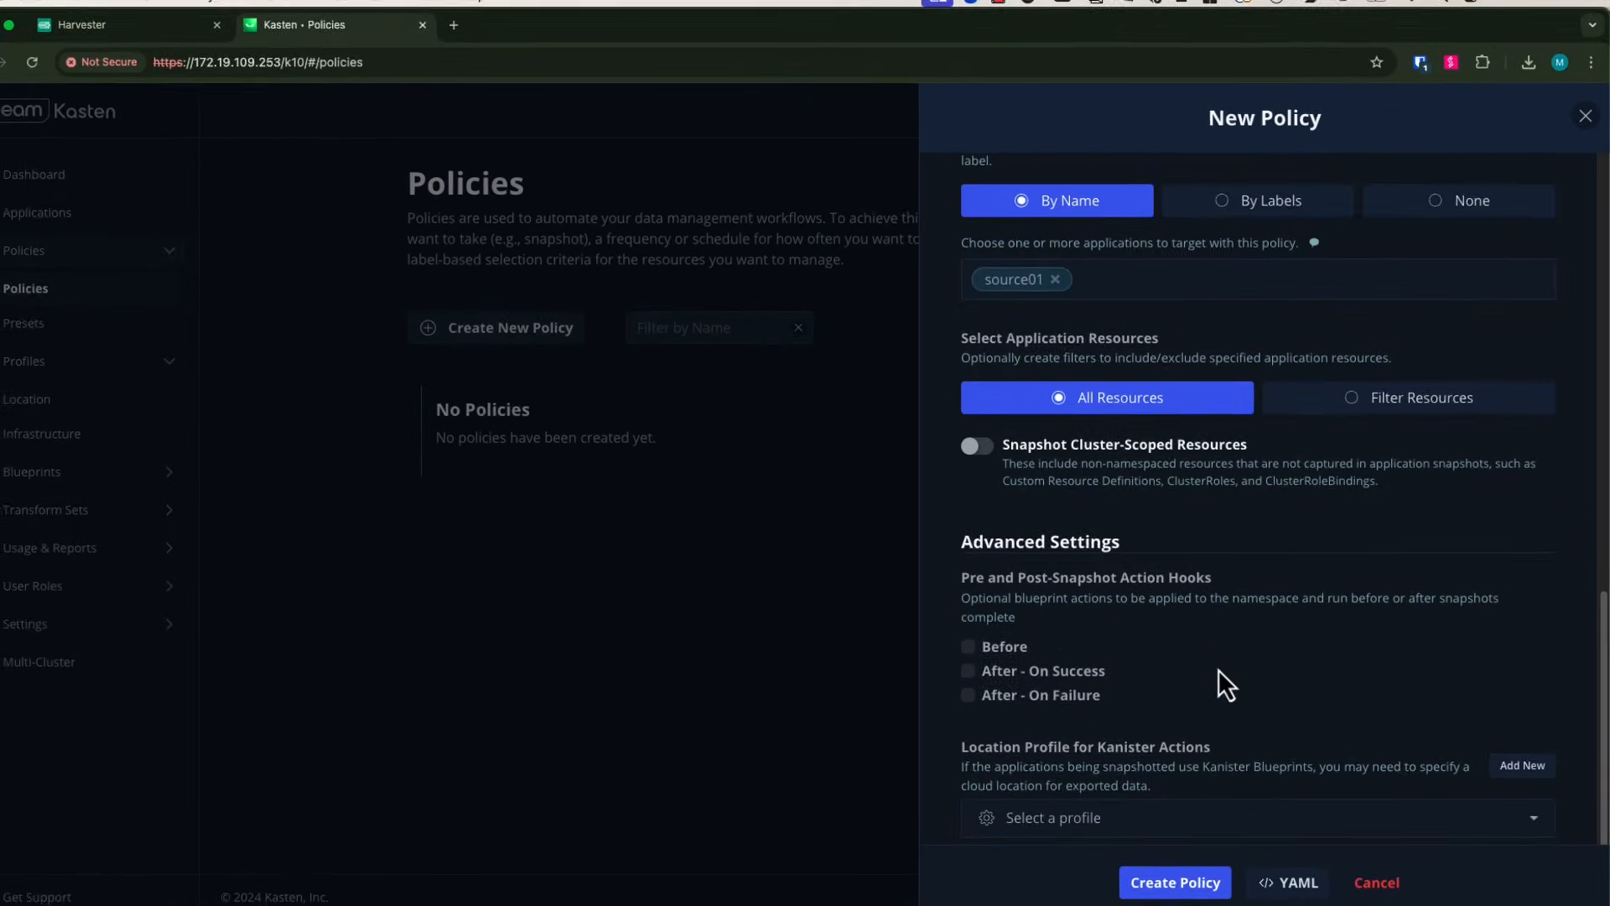
pyautogui.scroll(-5, 1215, 673)
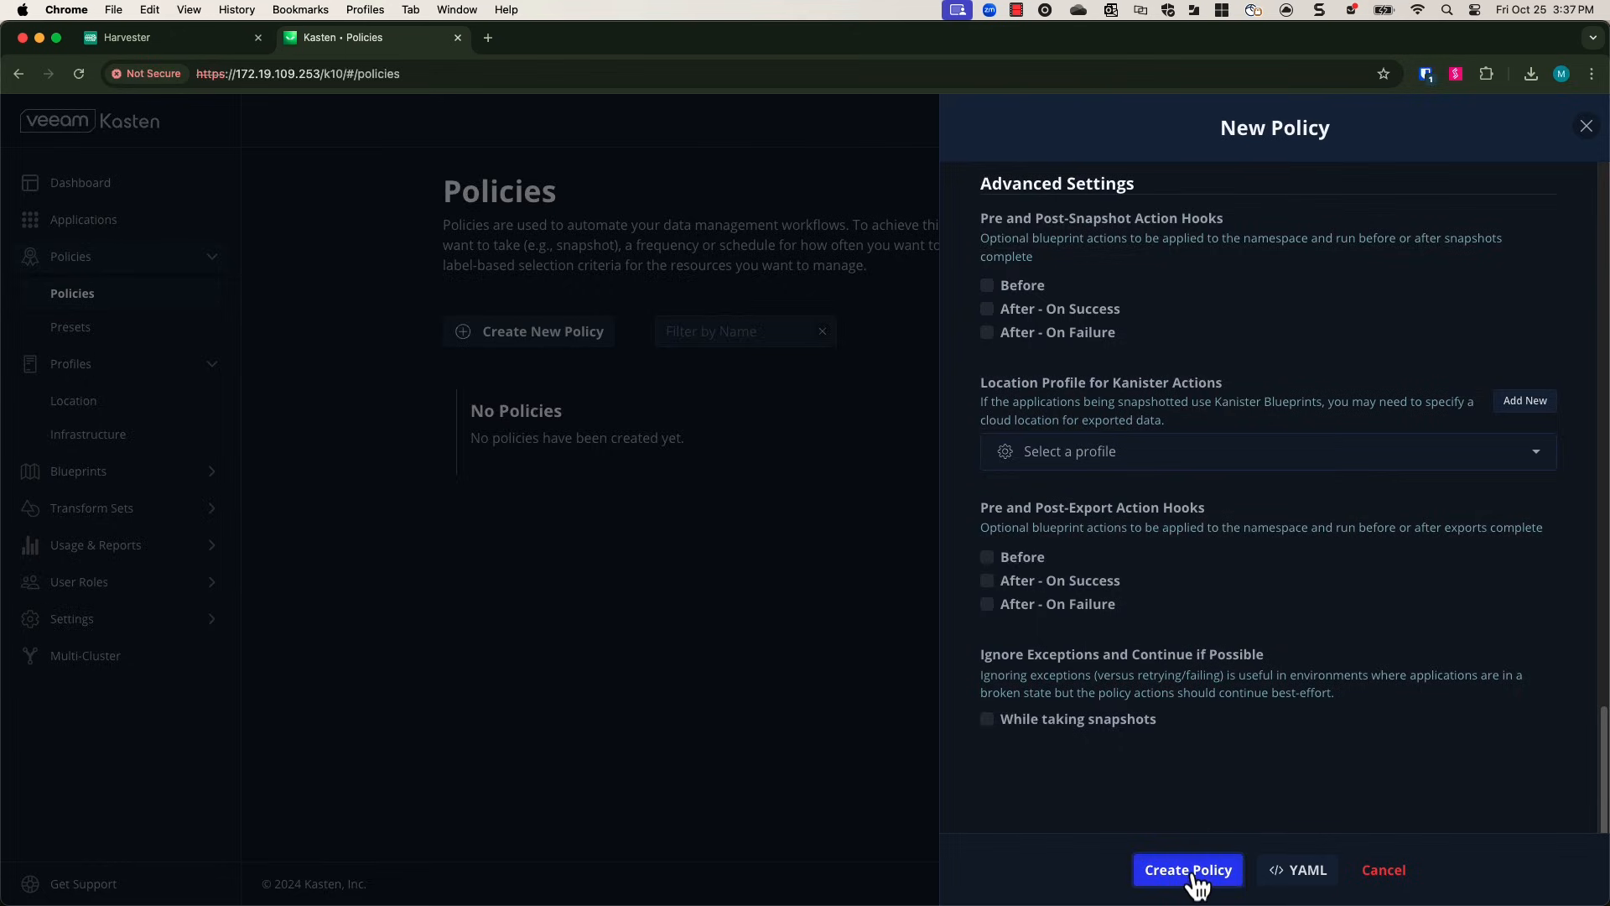
pyautogui.click(1189, 870)
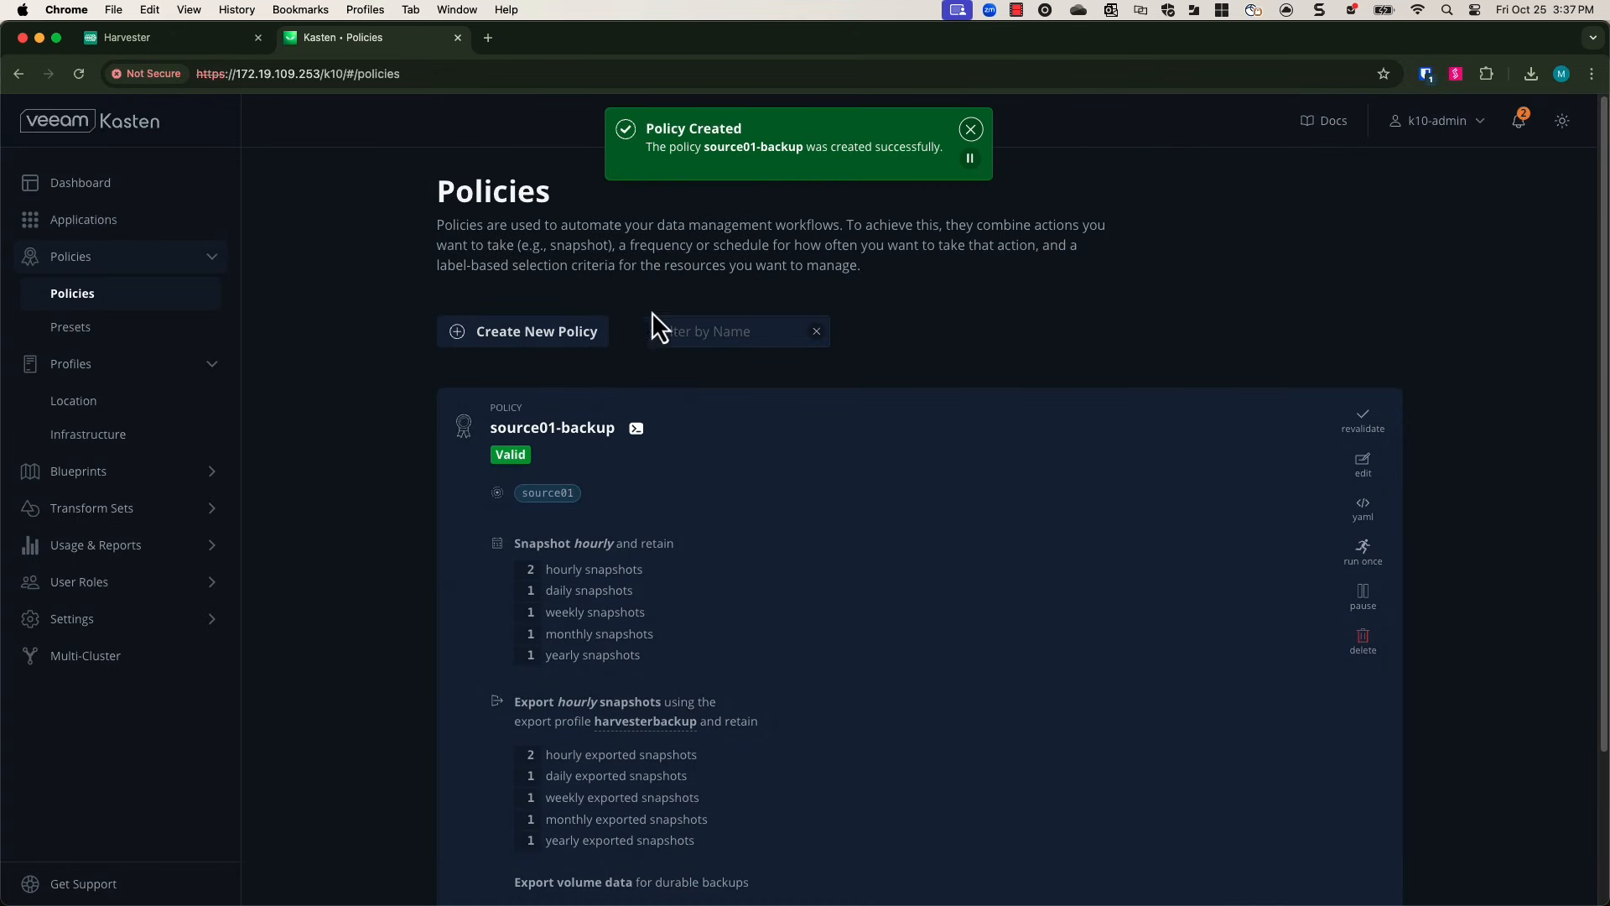
pyautogui.scroll(-3, 1364, 530)
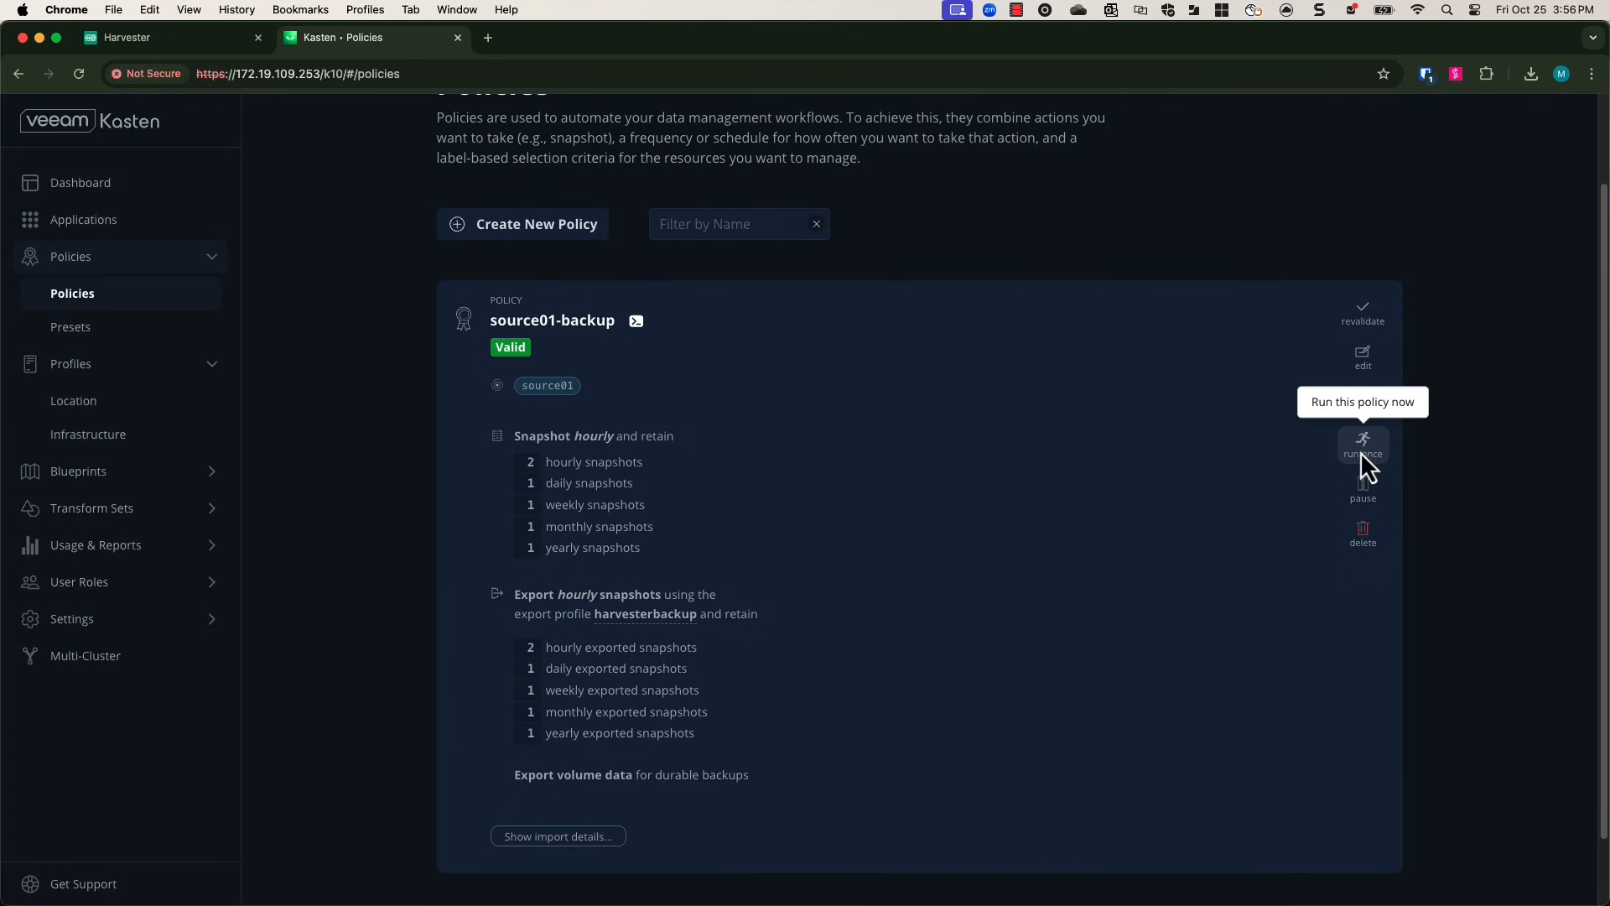
pyautogui.click(1361, 451)
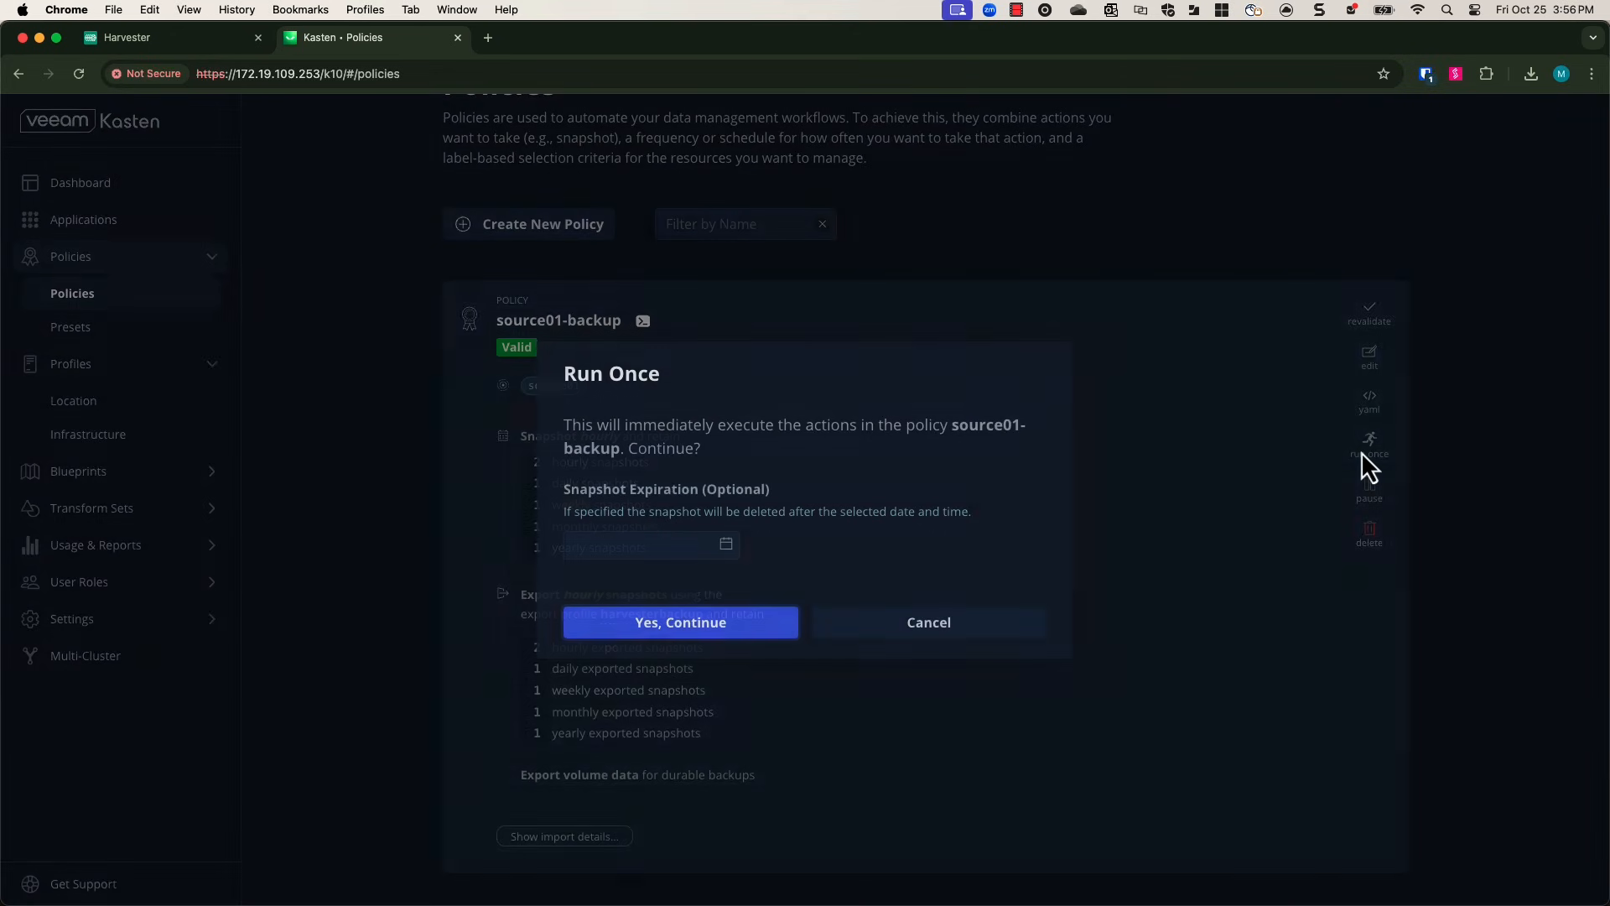
pyautogui.click(733, 543)
pyautogui.click(686, 495)
pyautogui.click(631, 503)
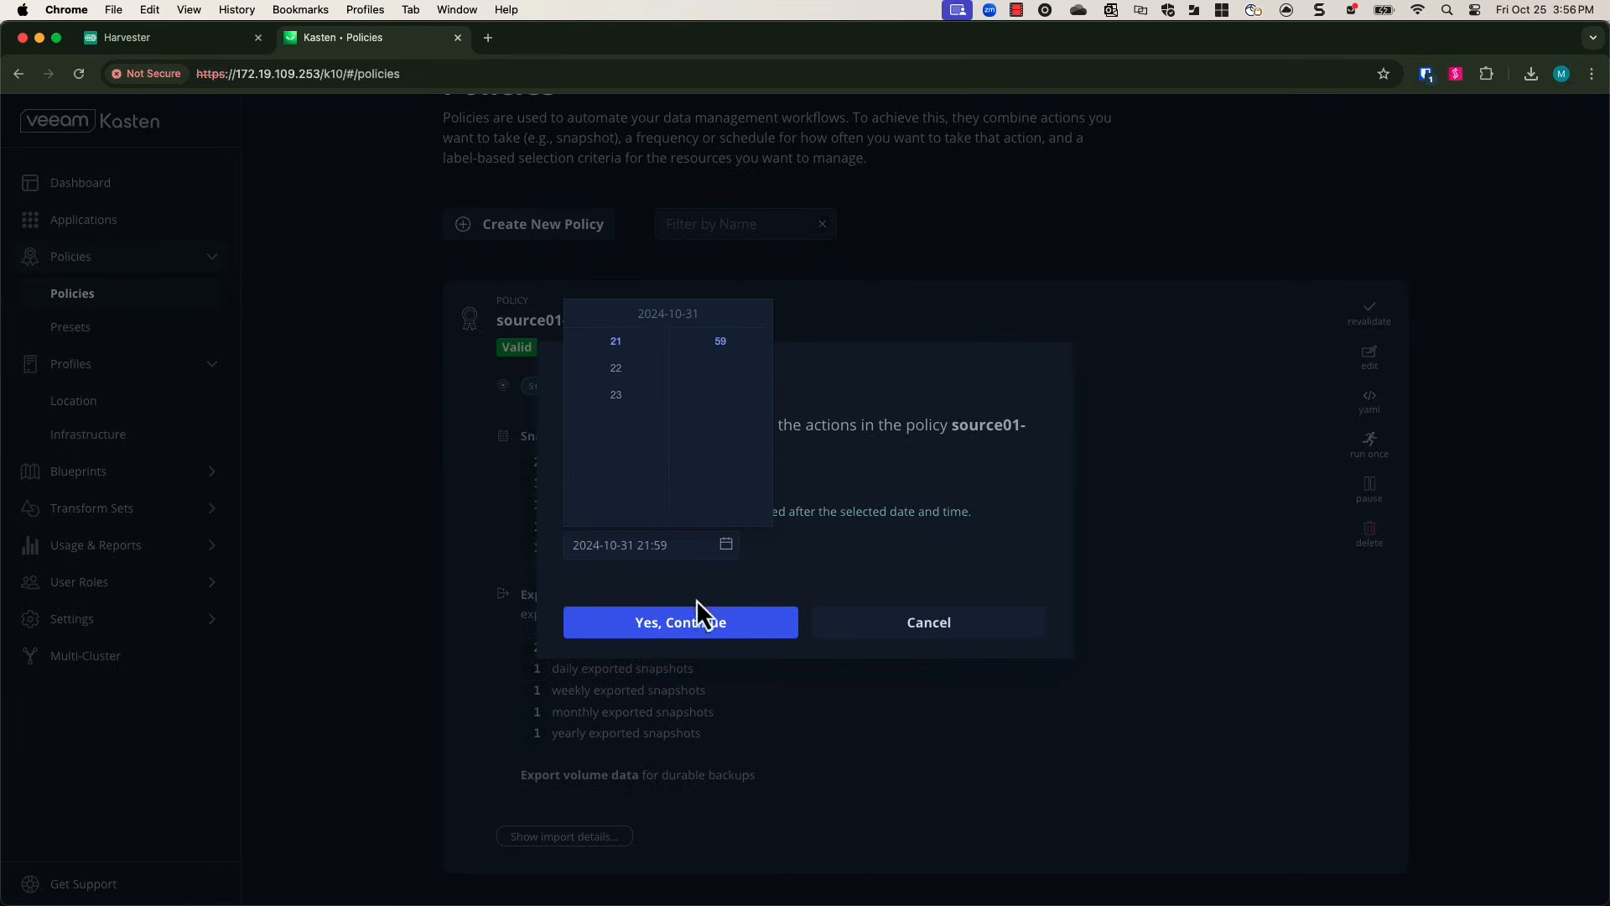
pyautogui.click(783, 618)
pyautogui.click(763, 626)
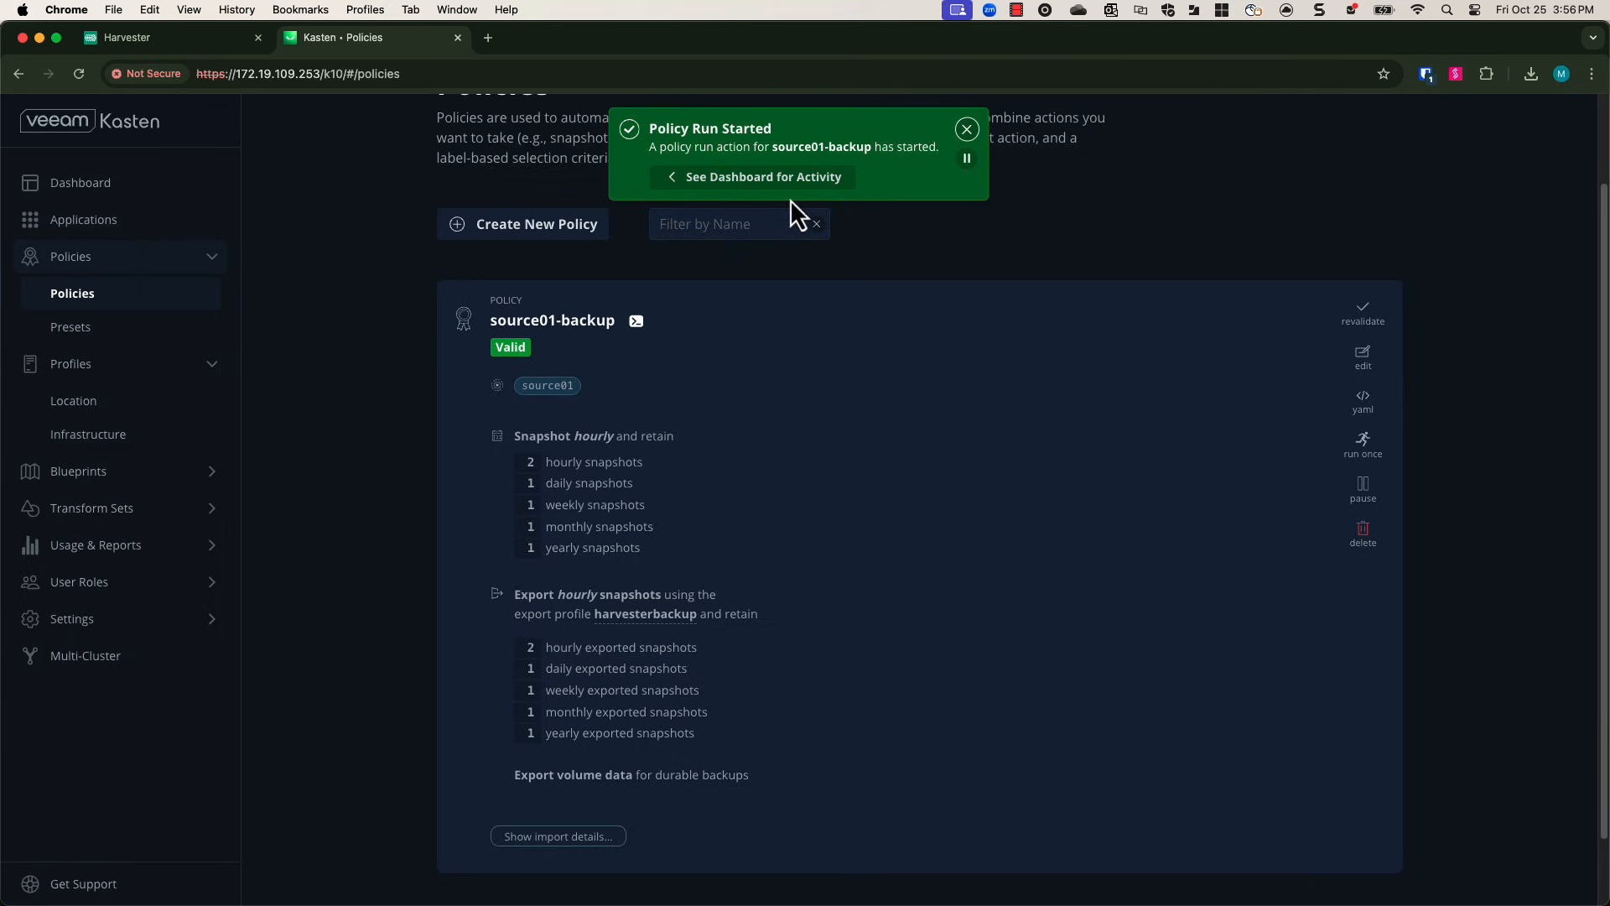
# Open the running policy run's details from the dashboard activity.
pyautogui.click(793, 180)
pyautogui.scroll(-5, 636, 654)
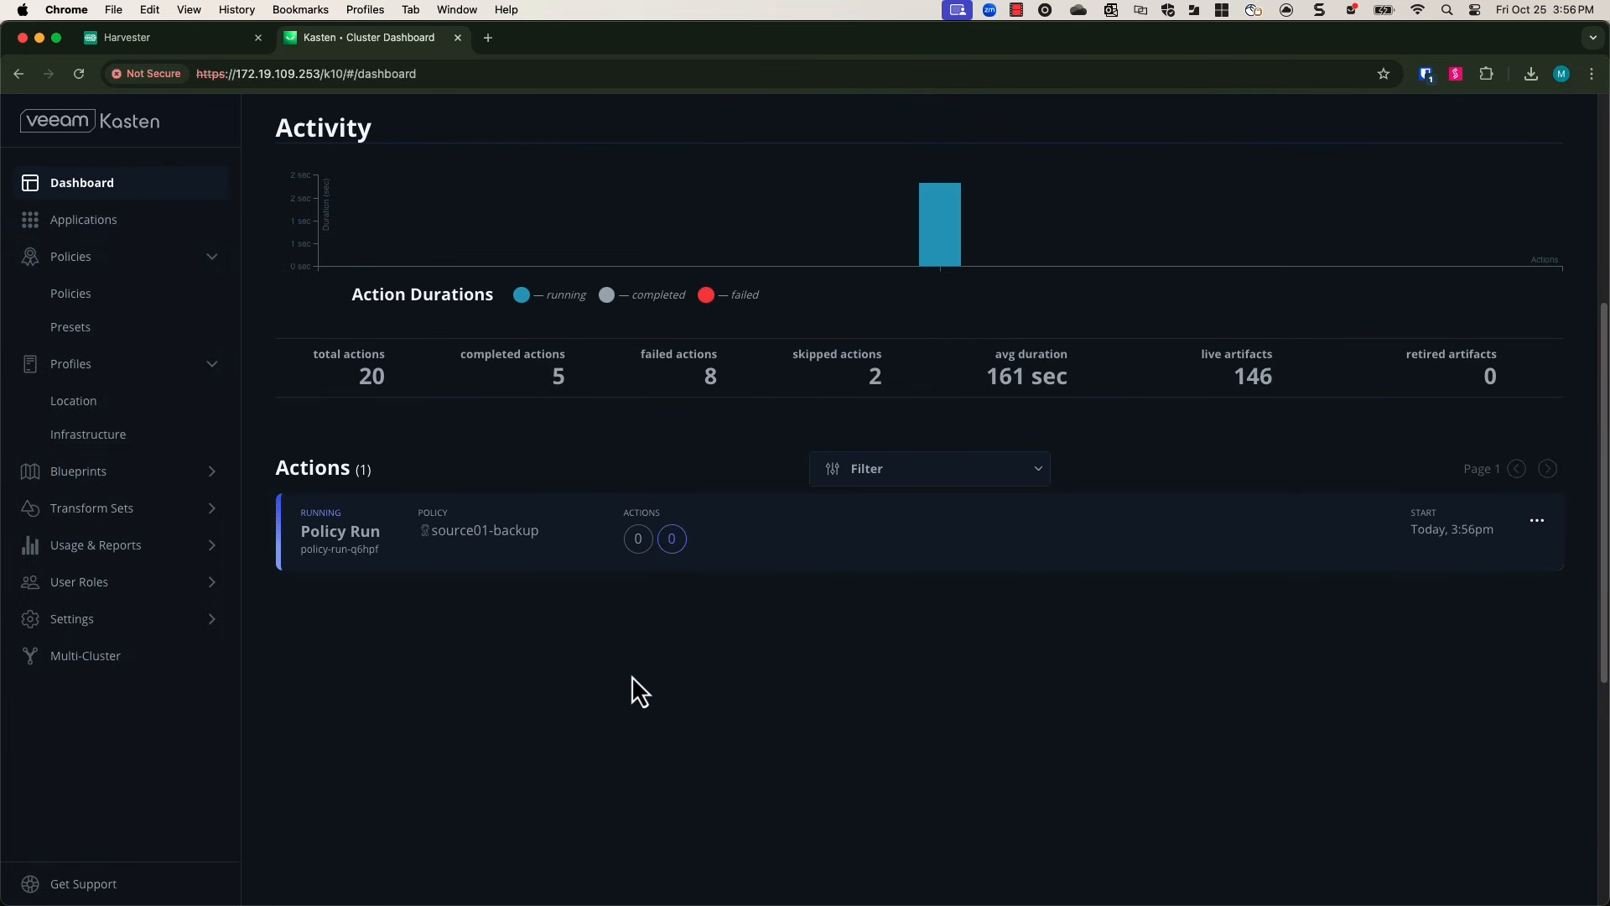
pyautogui.click(516, 547)
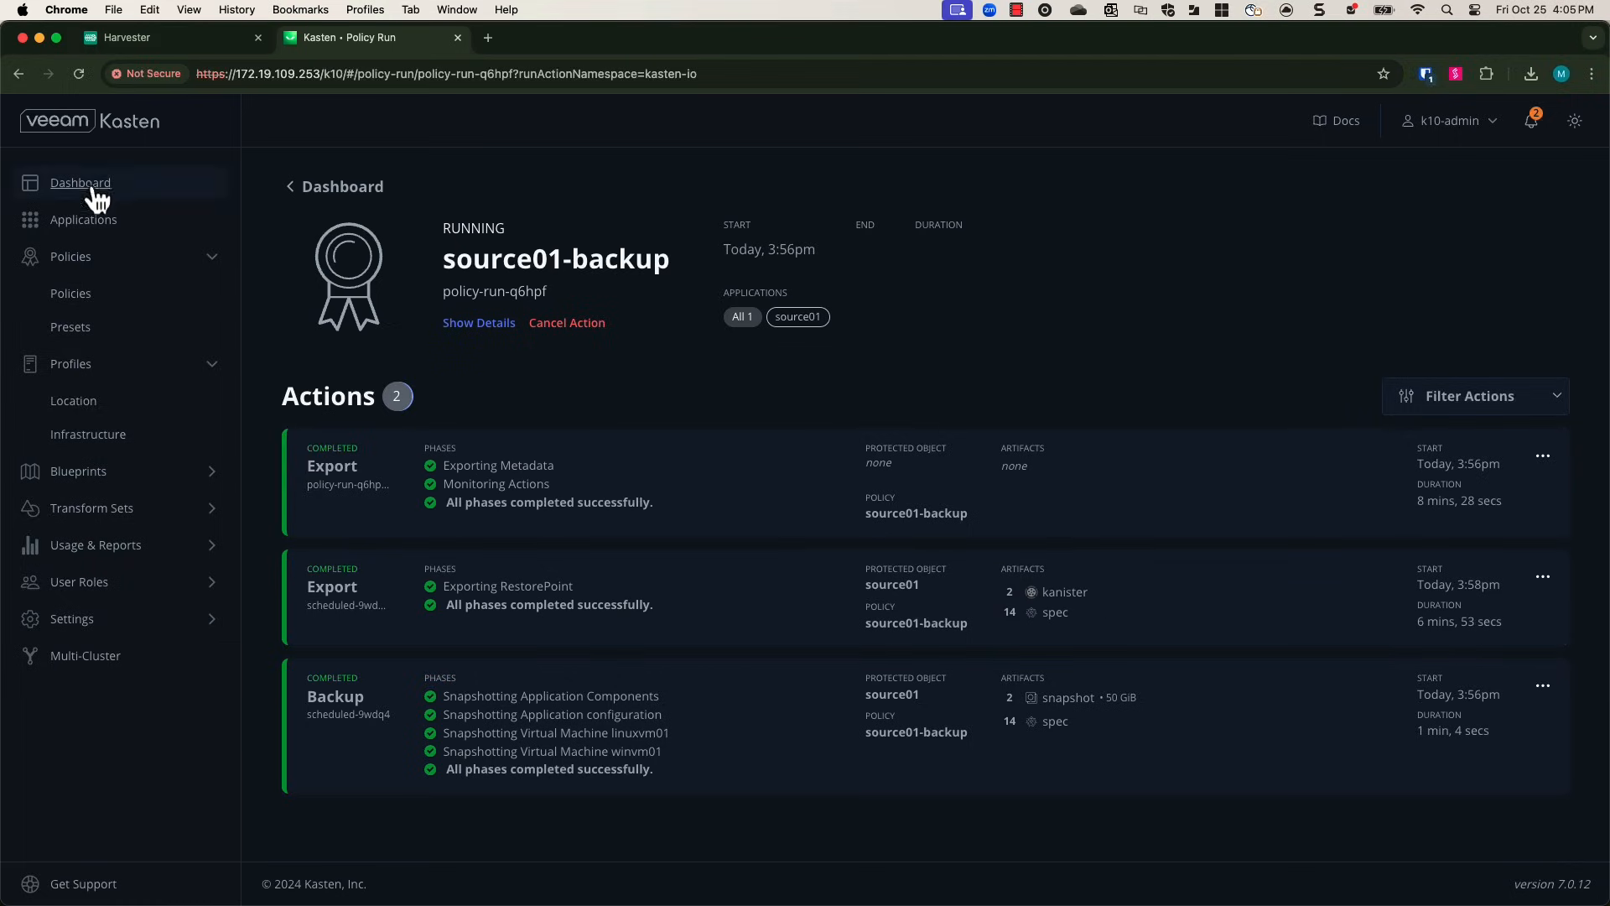
# Delete the linuxvm01 virtual machine together with its disk-1 volume.
pyautogui.click(151, 37)
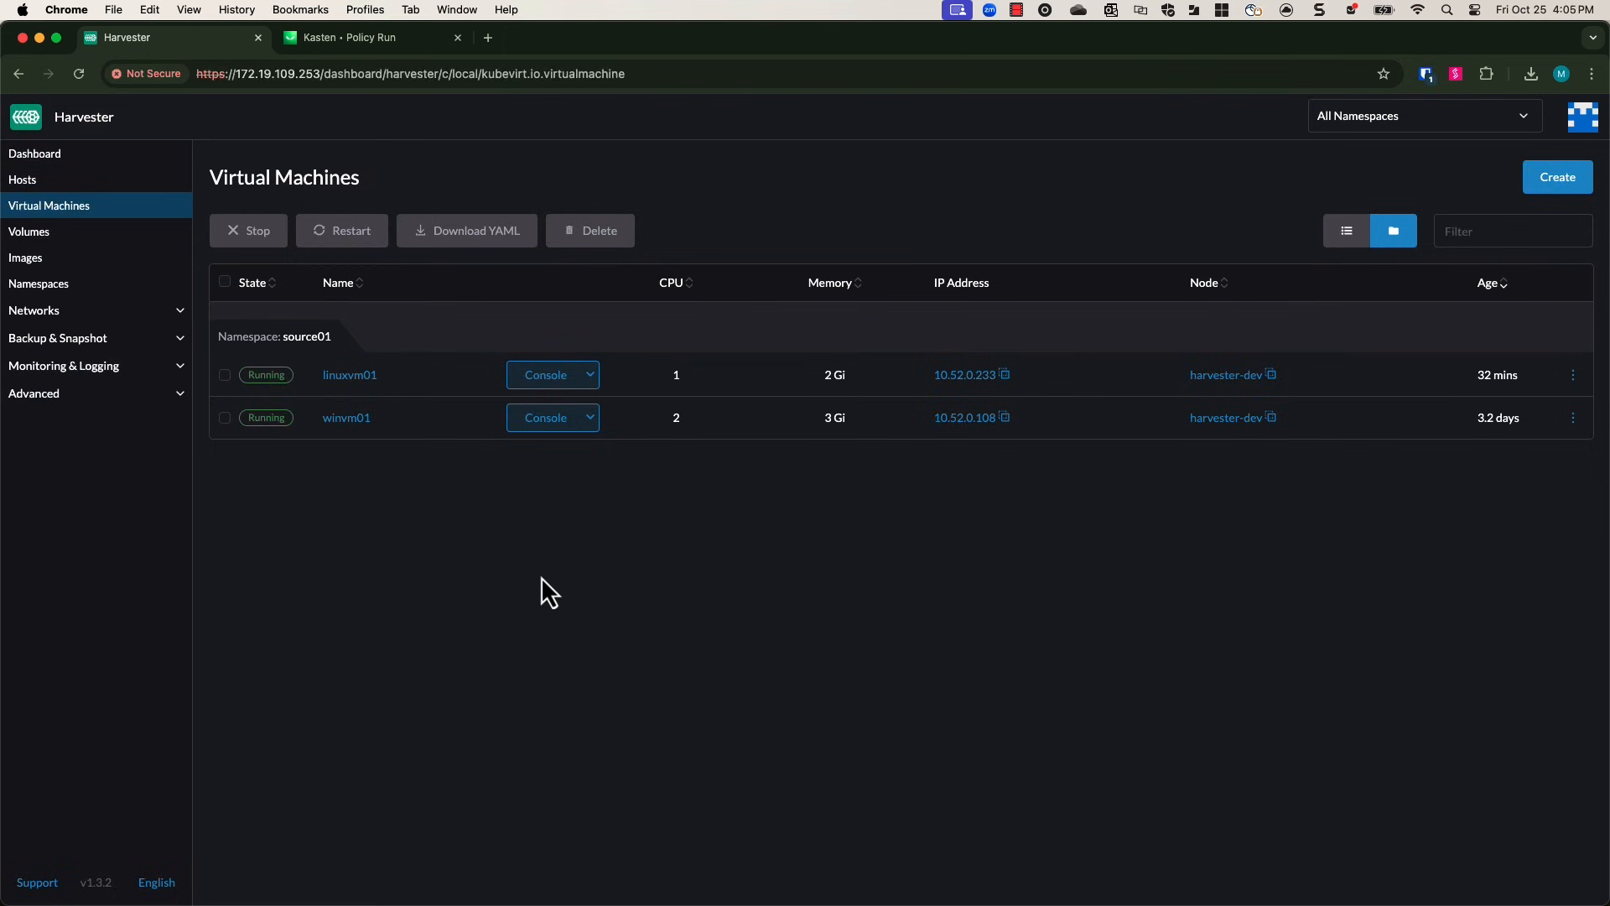
pyautogui.click(1575, 375)
pyautogui.click(1519, 764)
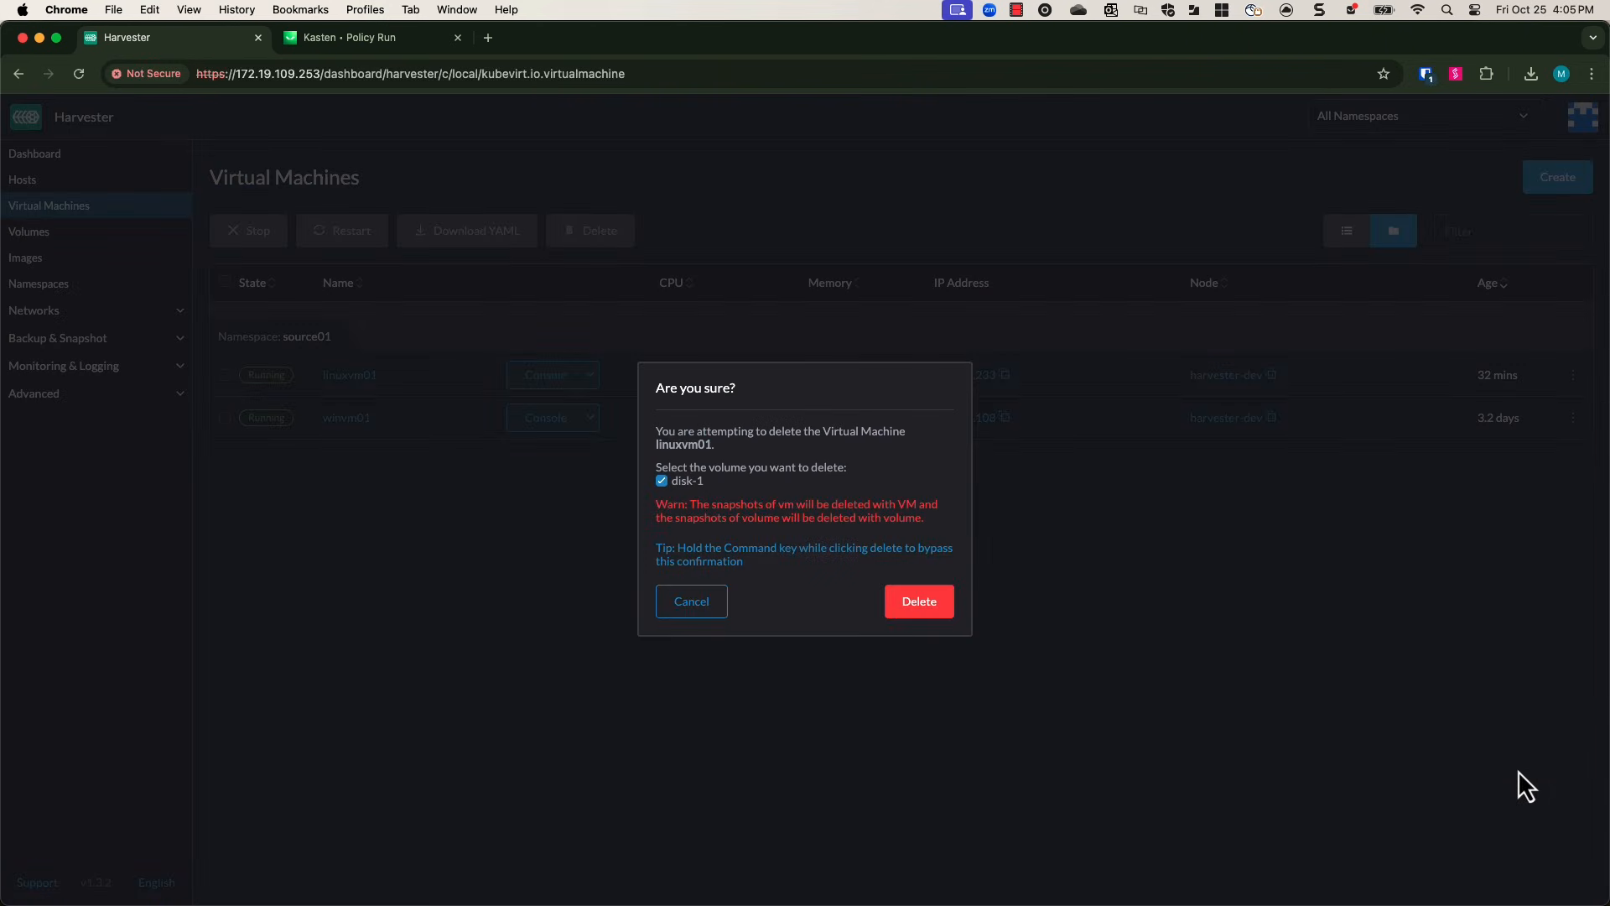
pyautogui.moveTo(935, 521); pyautogui.dragTo(656, 503)
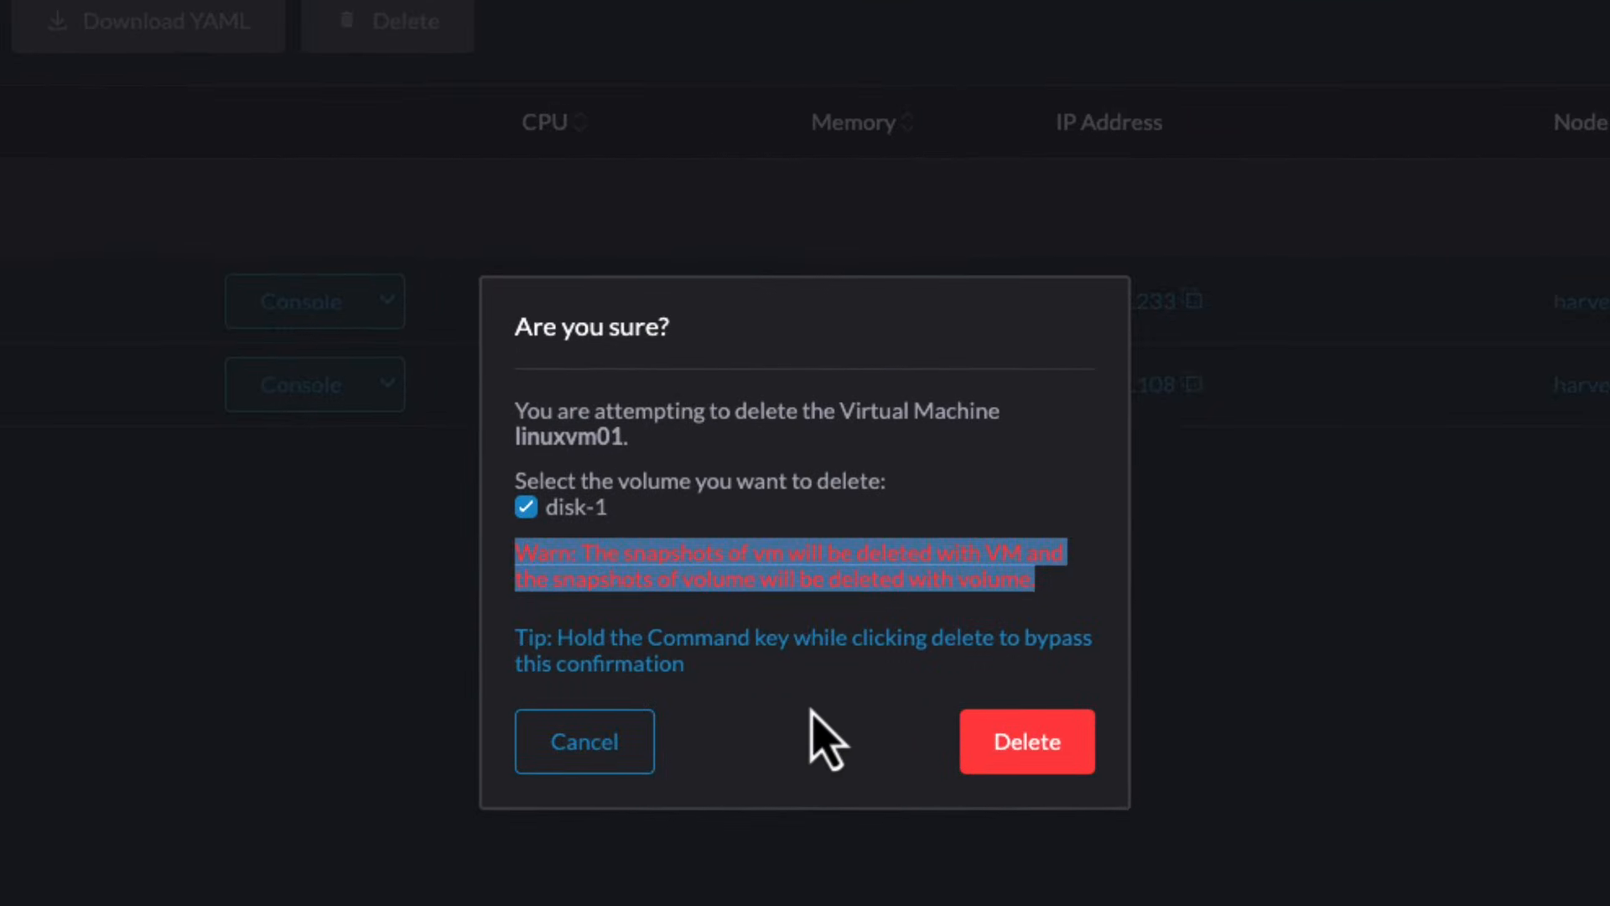
pyautogui.click(809, 591)
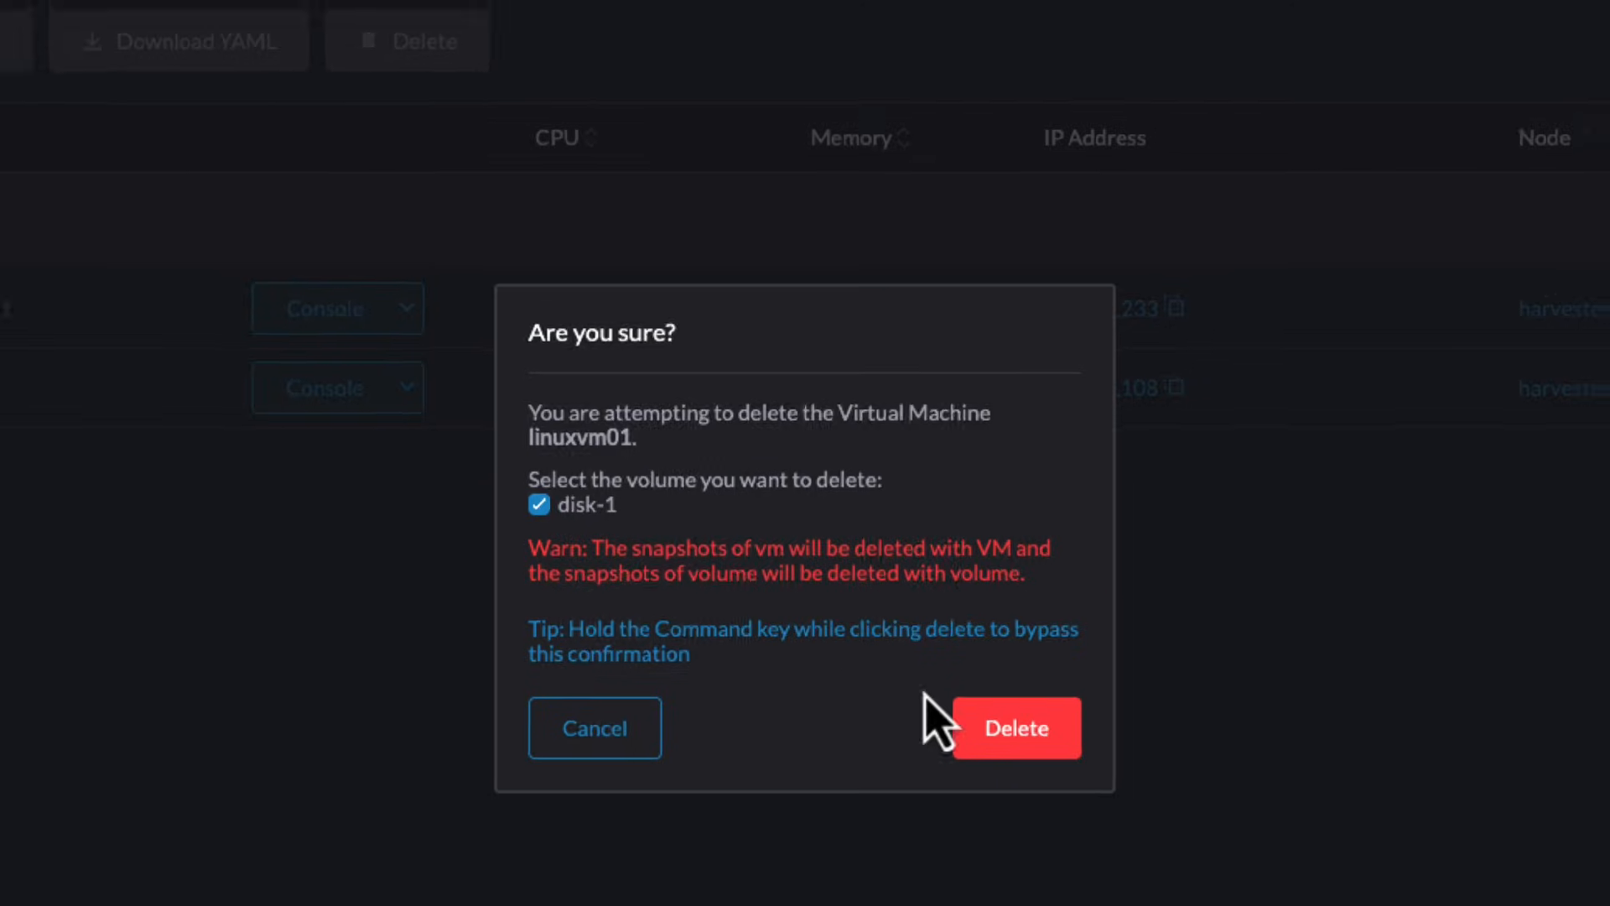
pyautogui.click(1027, 746)
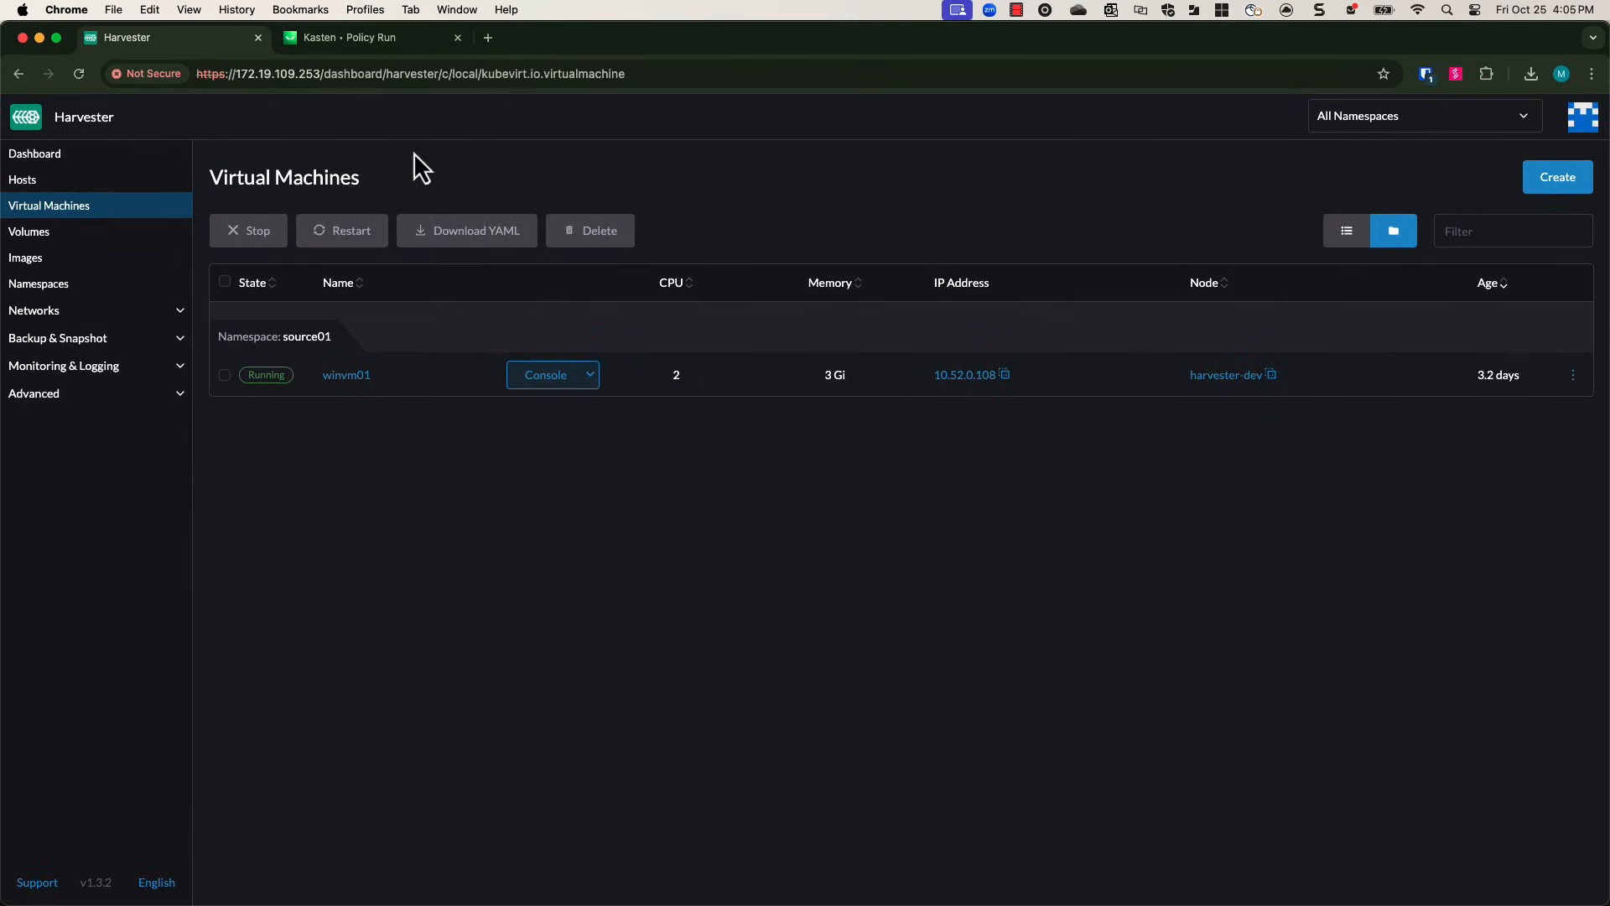
# Begin restoring the source01 application from the exported 3:58pm restore point.
pyautogui.click(401, 44)
pyautogui.click(84, 222)
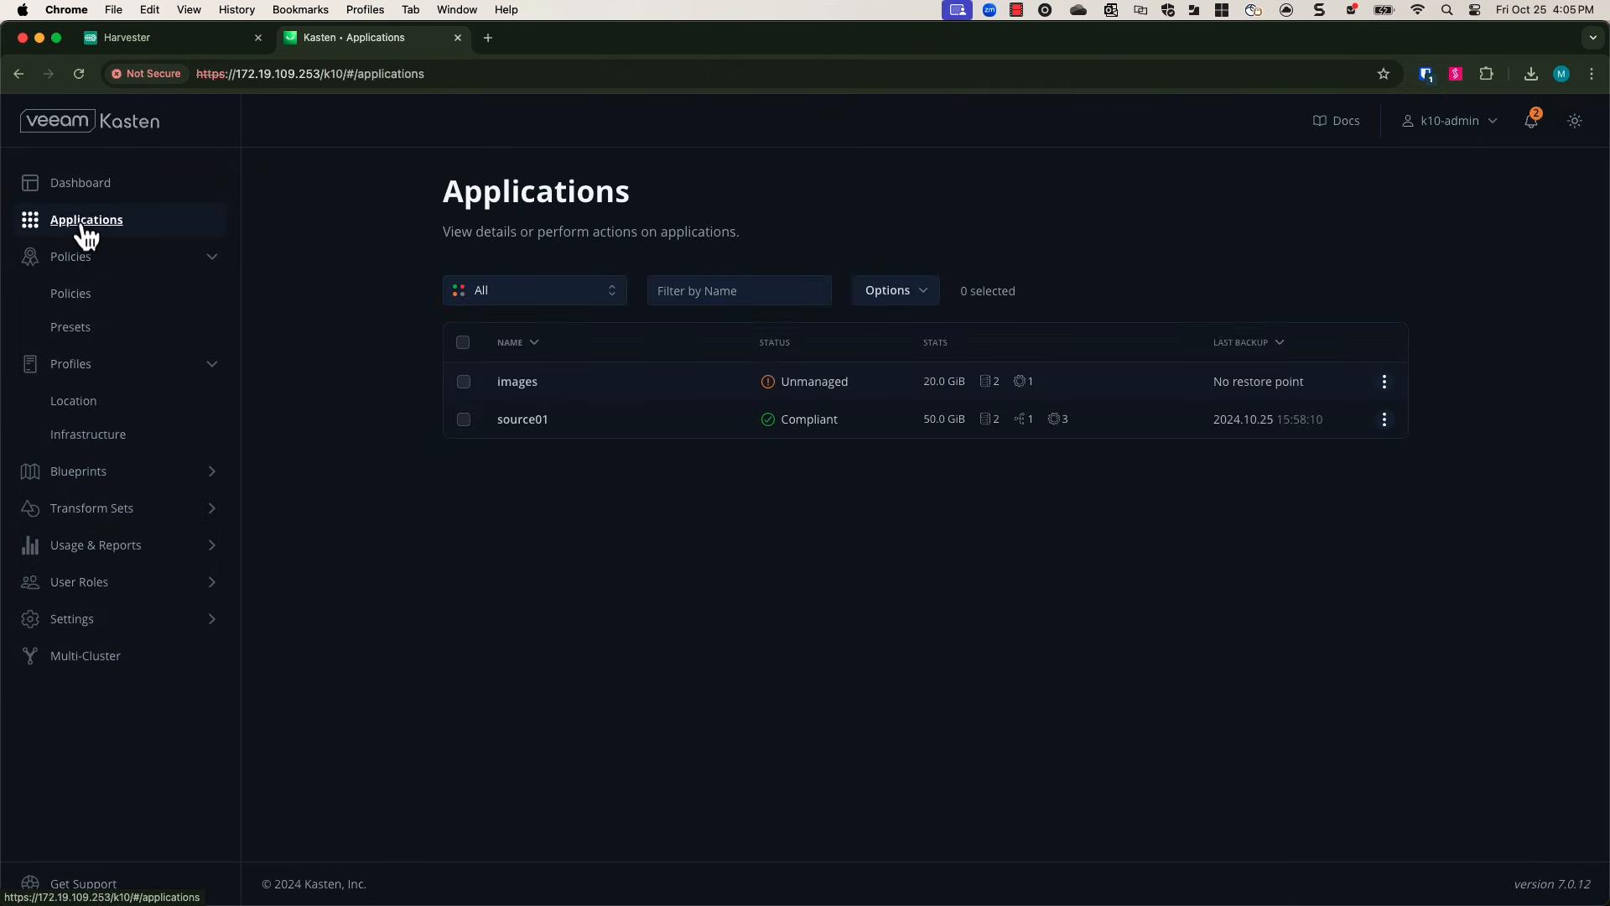
pyautogui.click(1384, 419)
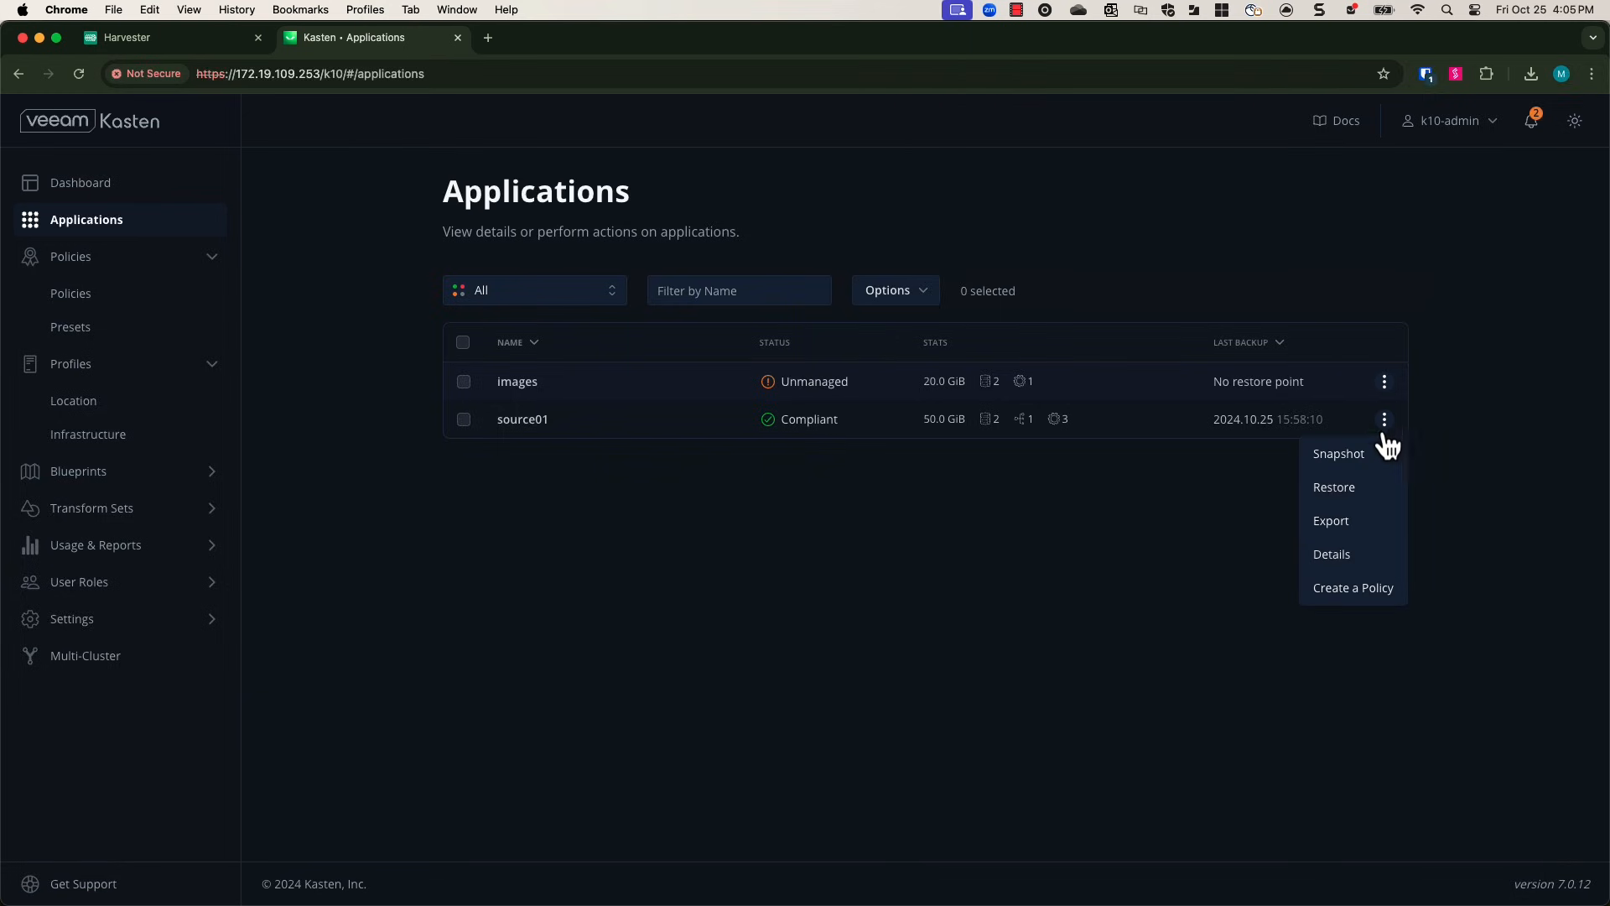
pyautogui.click(1329, 487)
pyautogui.click(402, 512)
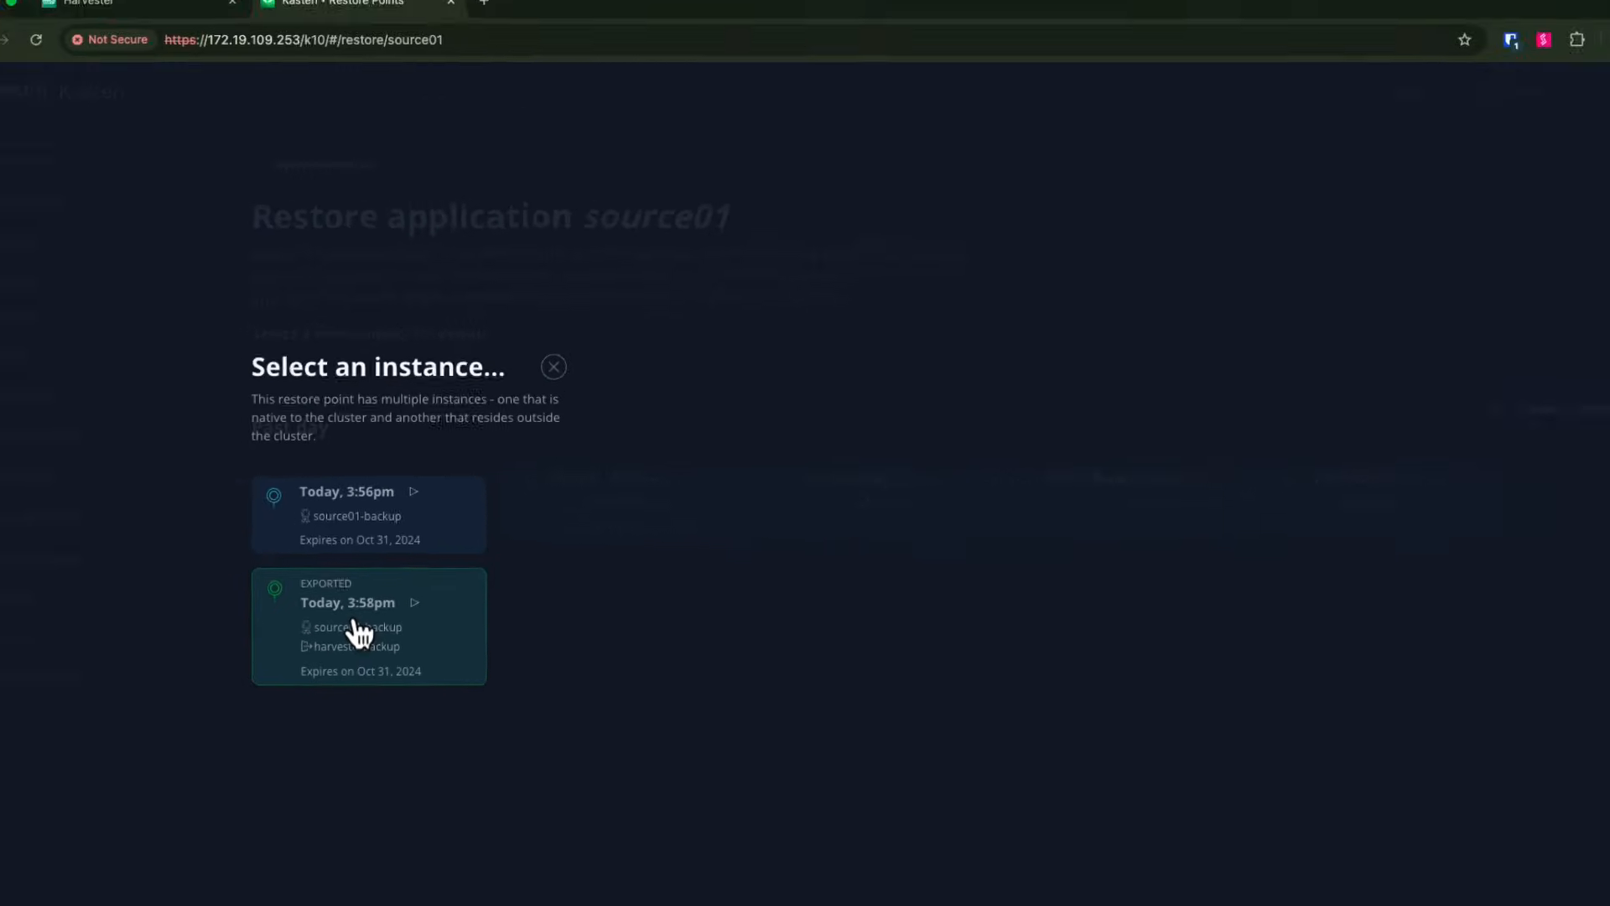
pyautogui.click(282, 707)
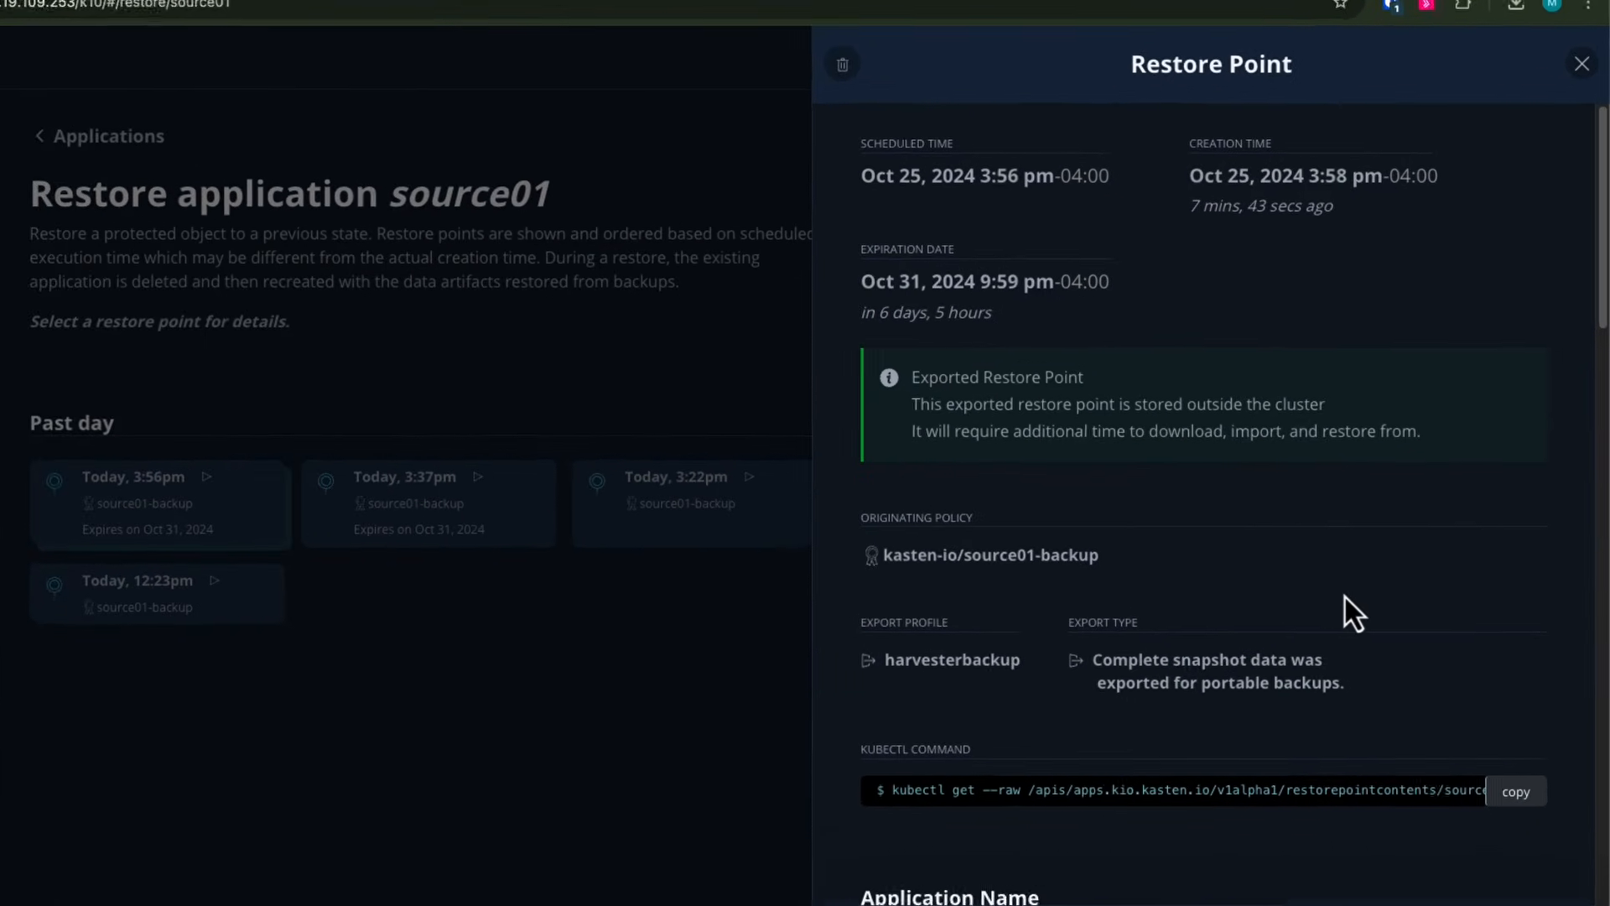
# Exclude the winvm01 volume snapshot from the restore artifacts.
pyautogui.scroll(-5, 1345, 597)
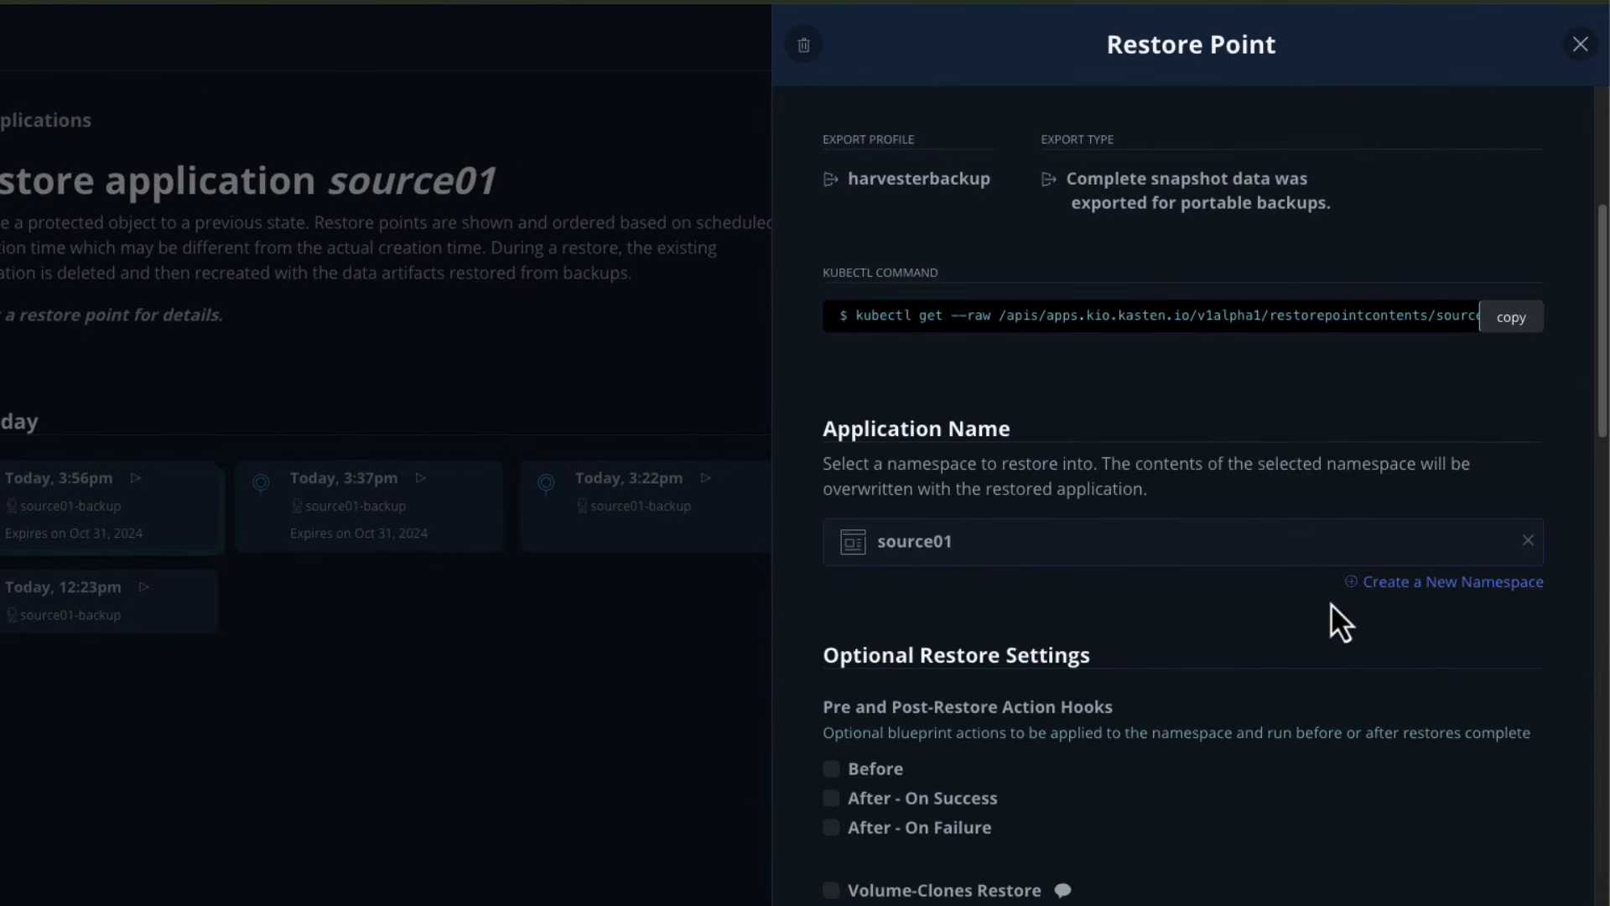
pyautogui.scroll(-5, 1334, 604)
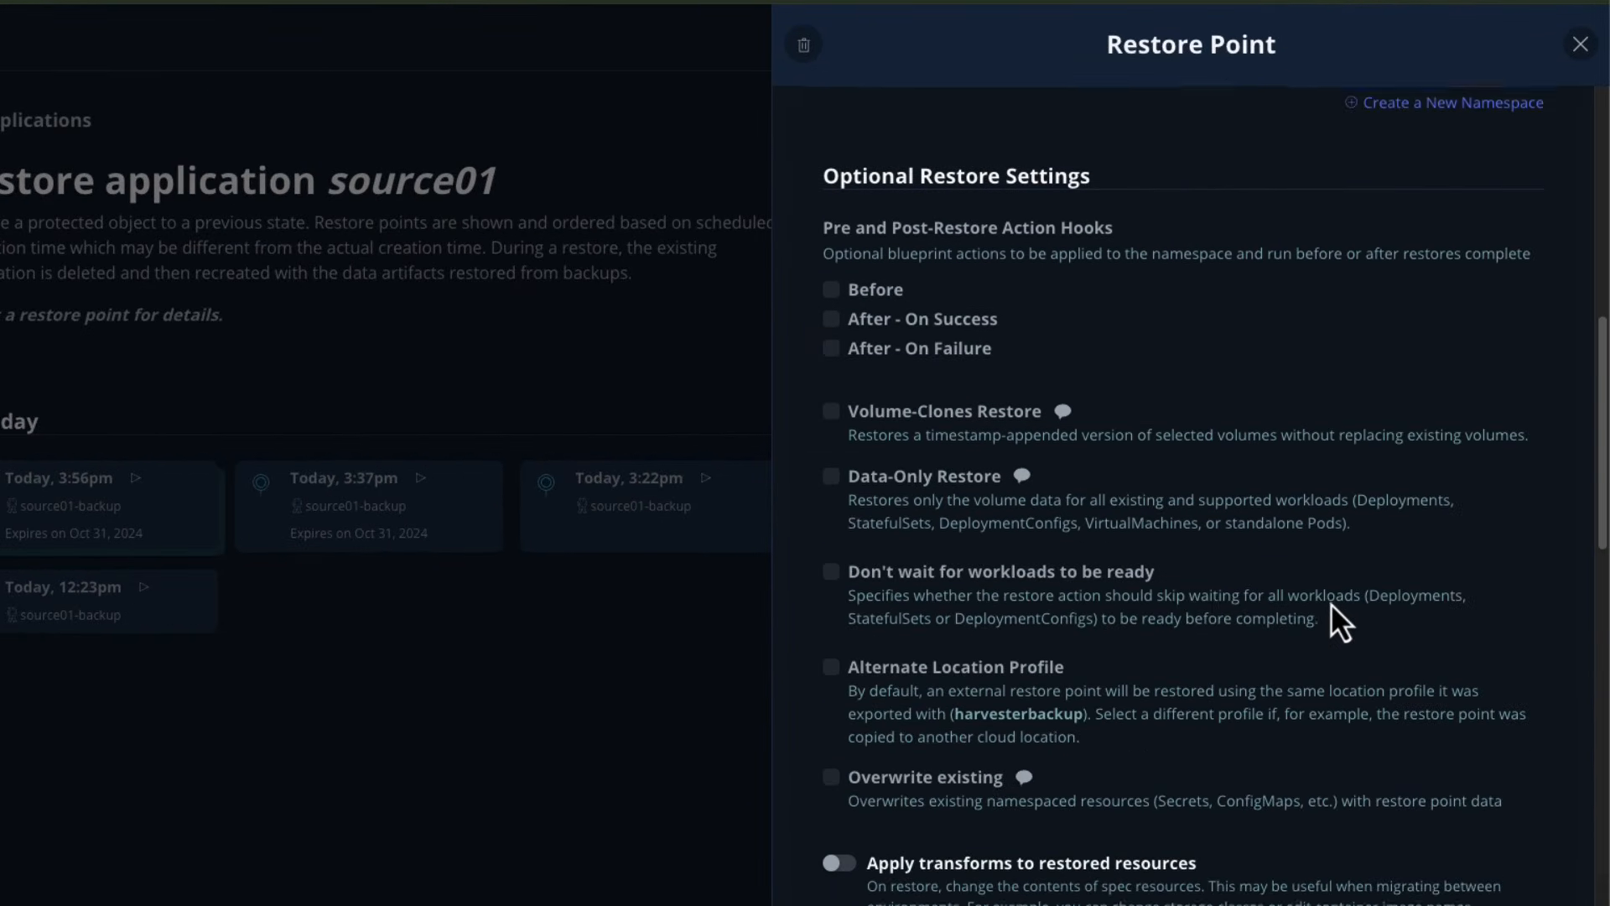
pyautogui.scroll(-10, 1331, 602)
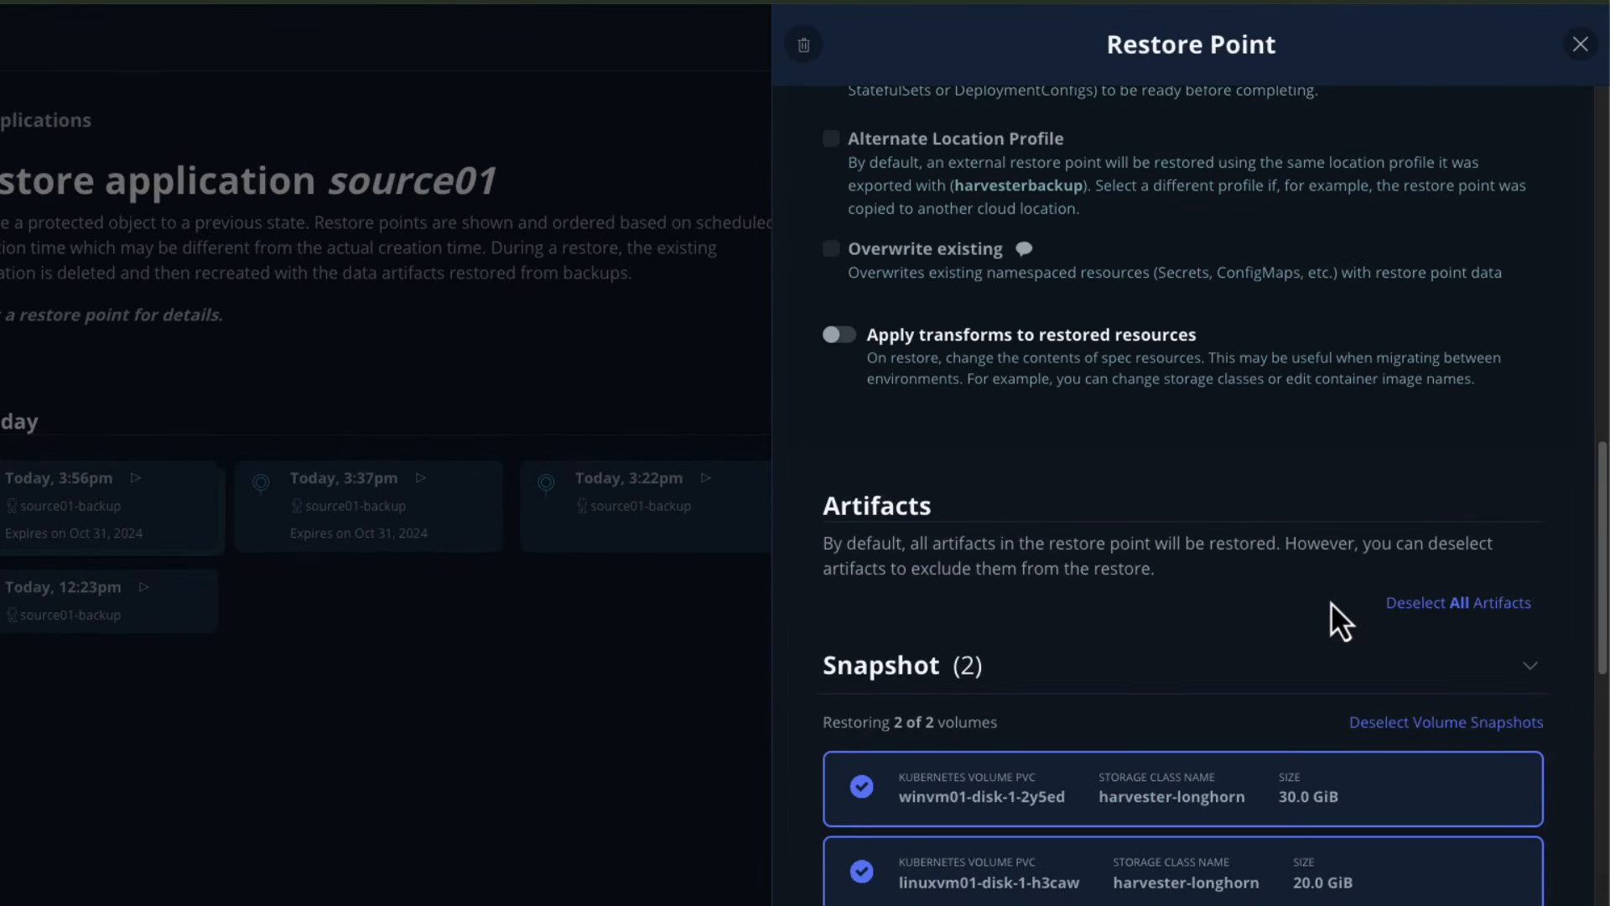
pyautogui.click(861, 269)
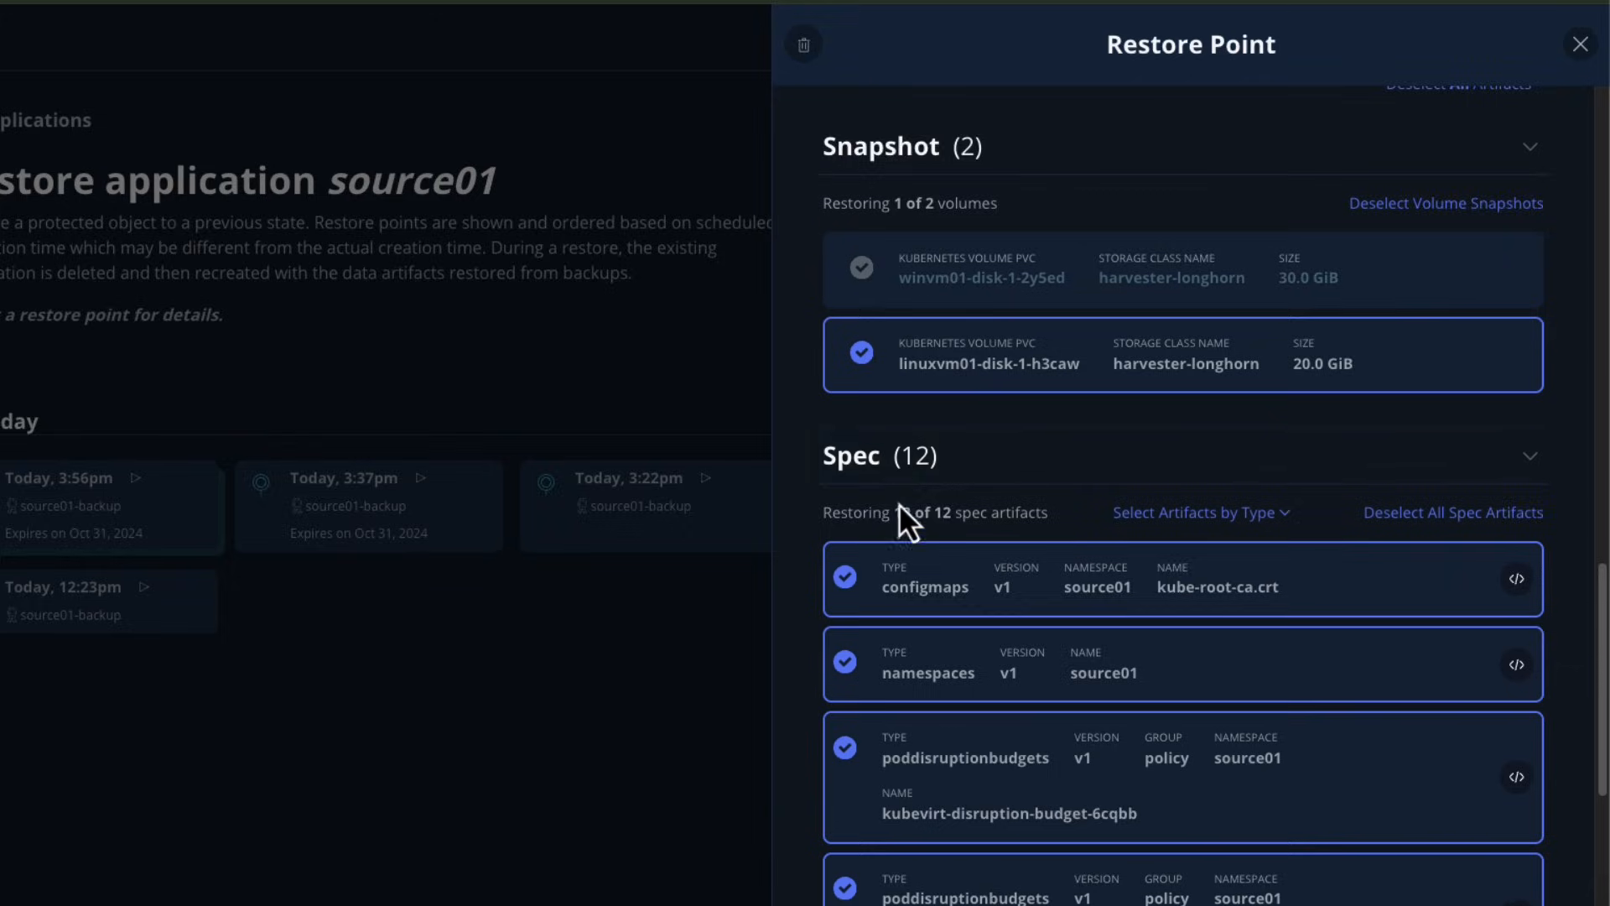
# Deselect the winvm01 secret and winvm01 virtual machine spec artifacts.
pyautogui.scroll(-4, 900, 514)
pyautogui.scroll(-5, 904, 518)
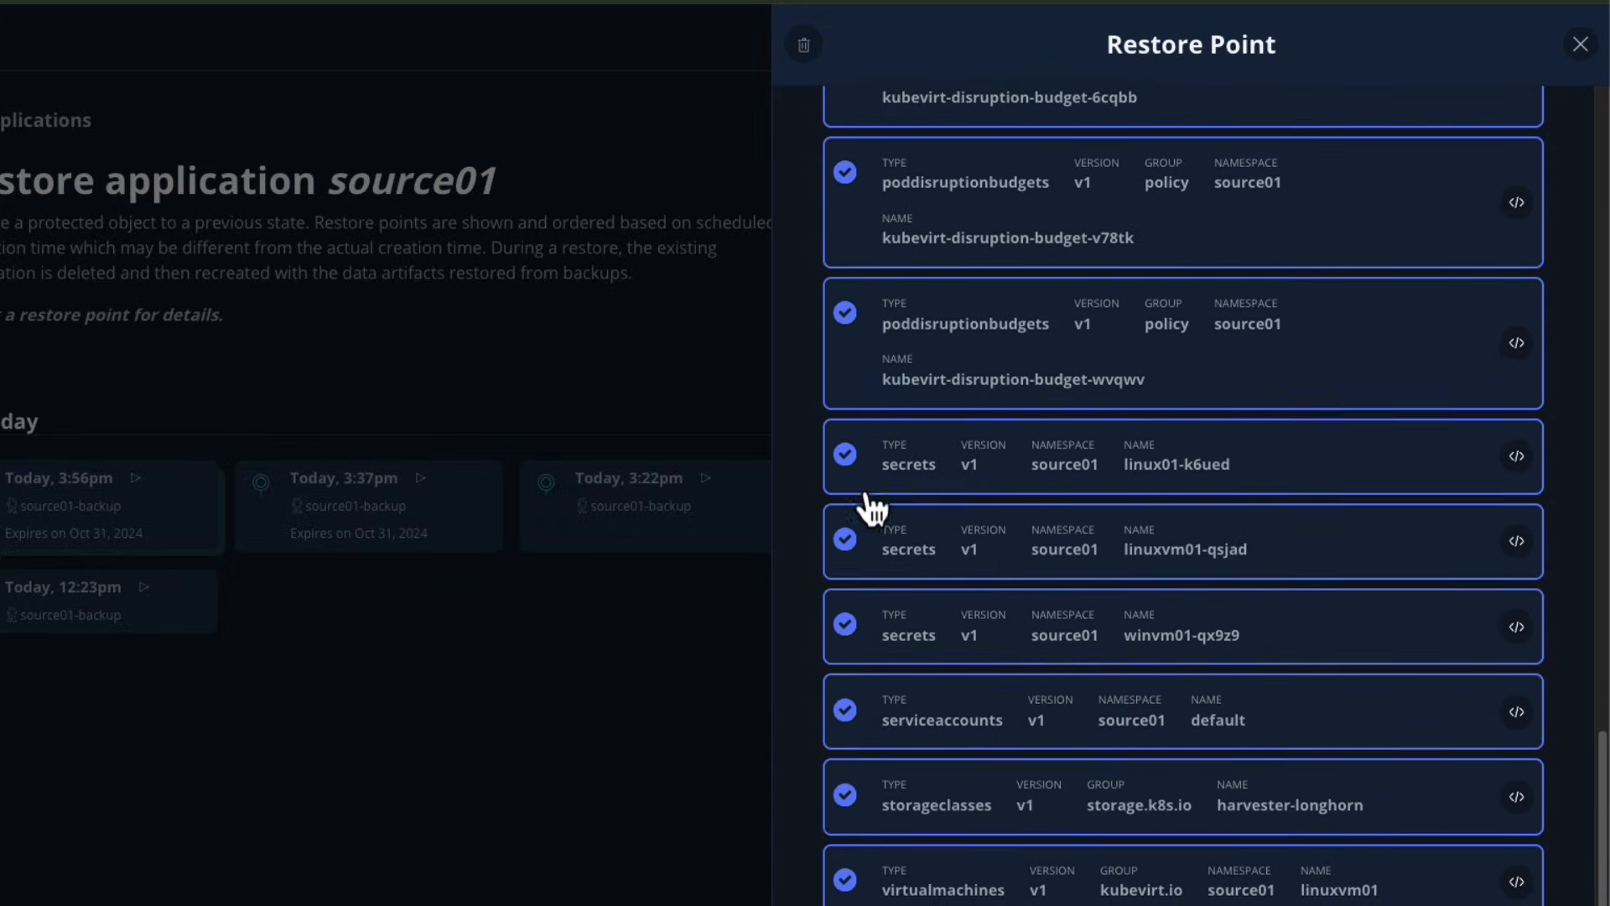
pyautogui.scroll(-1, 868, 508)
pyautogui.click(846, 520)
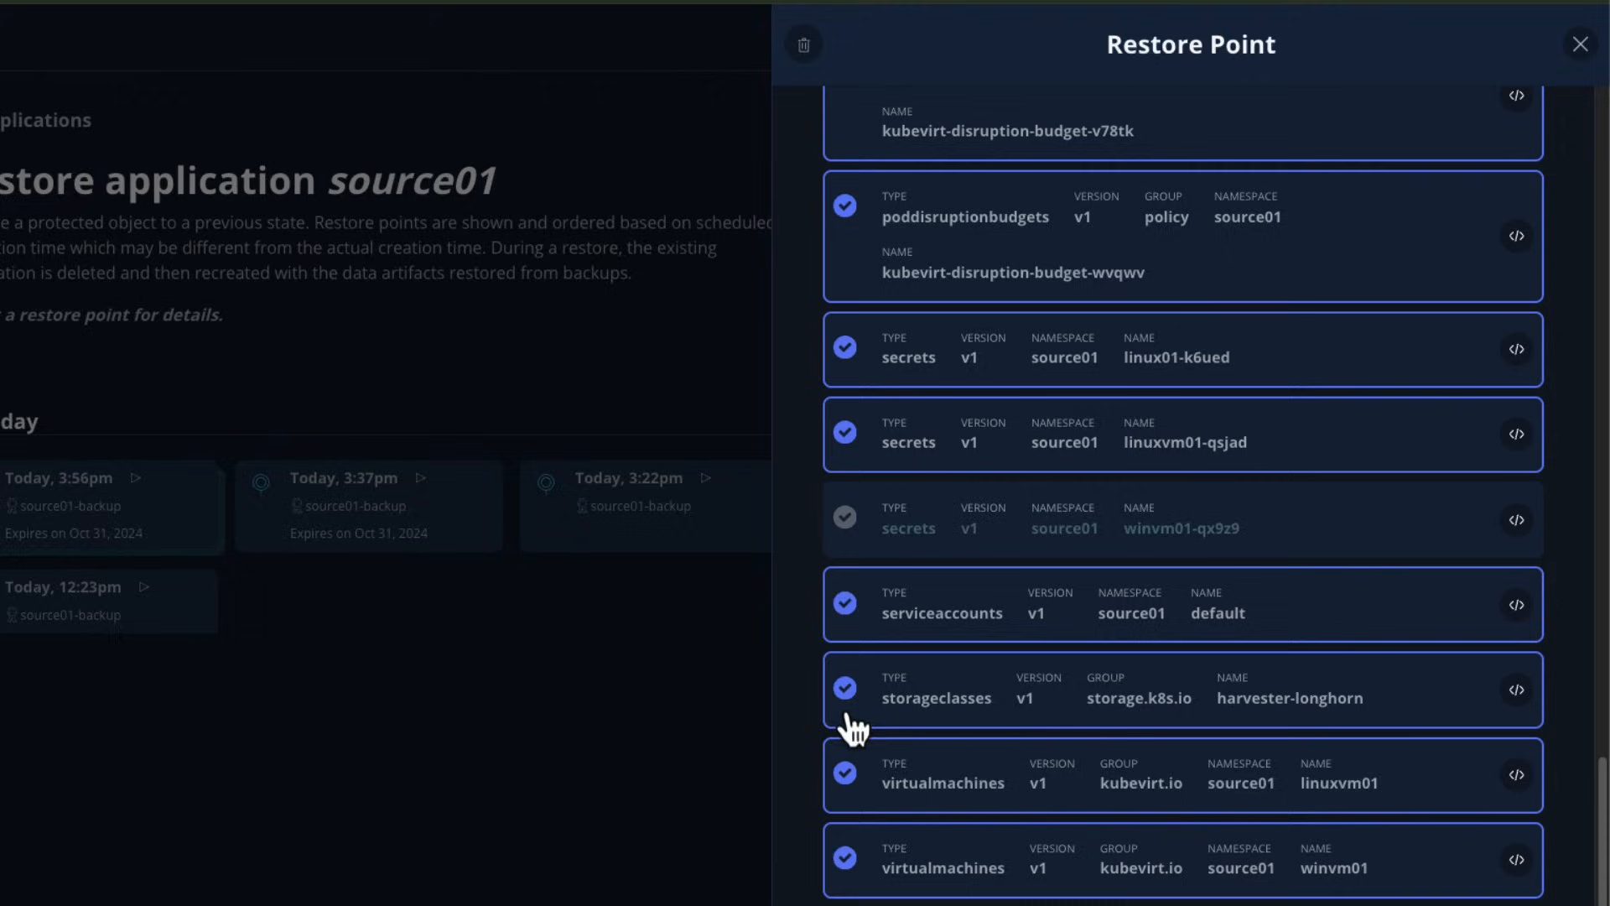
pyautogui.click(846, 857)
# Start the partial restore of source01 and confirm it.
pyautogui.scroll(-4, 942, 790)
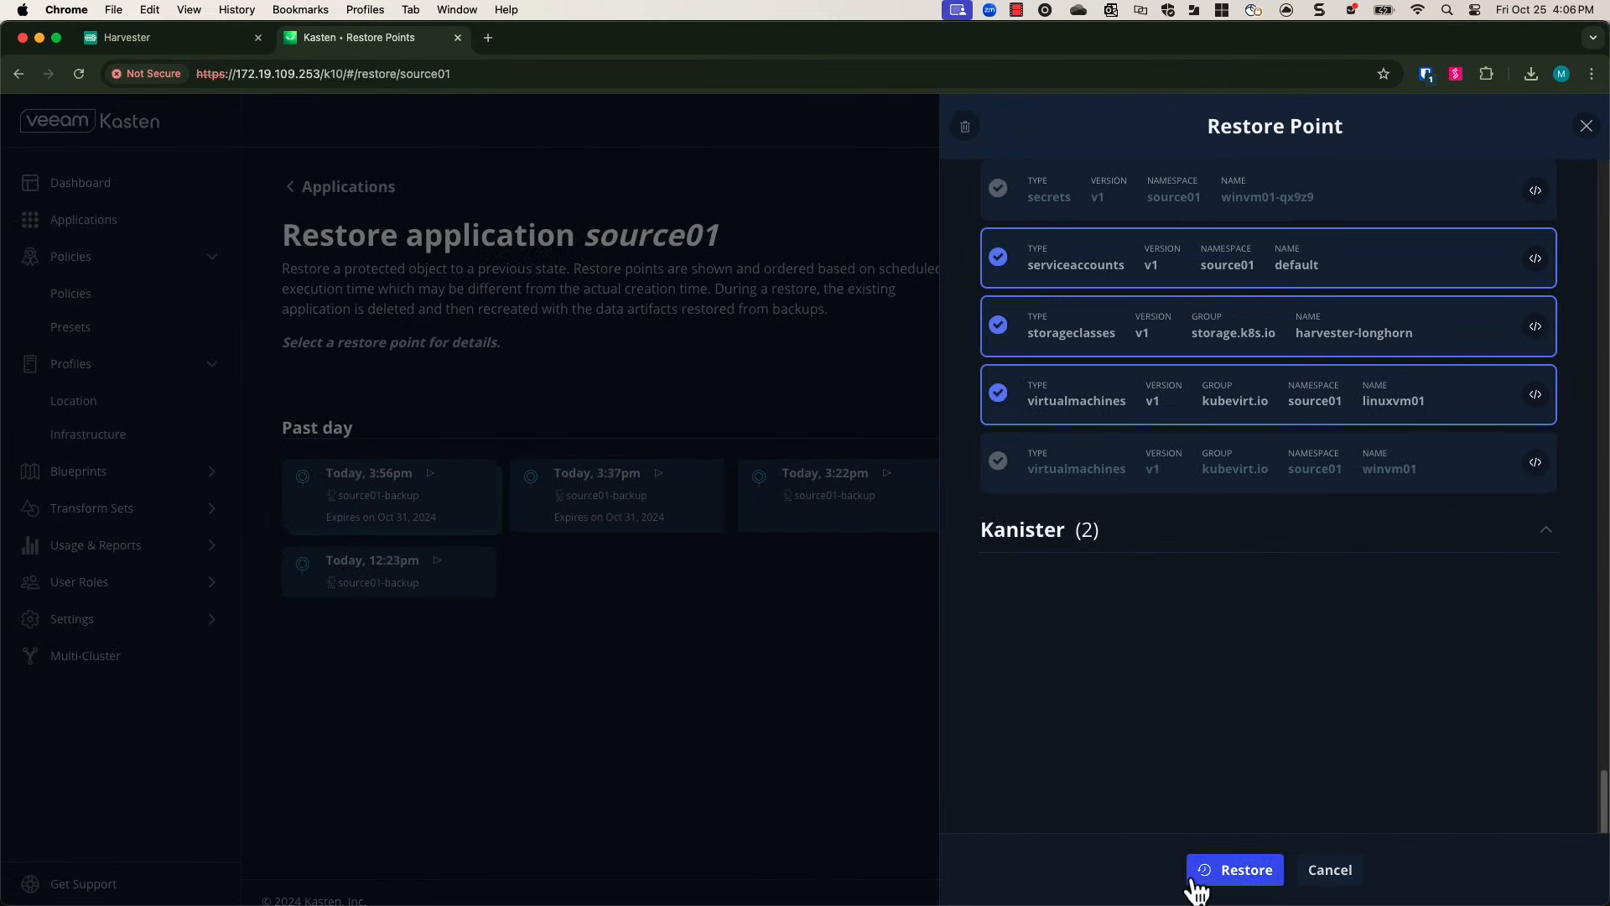
pyautogui.click(1195, 880)
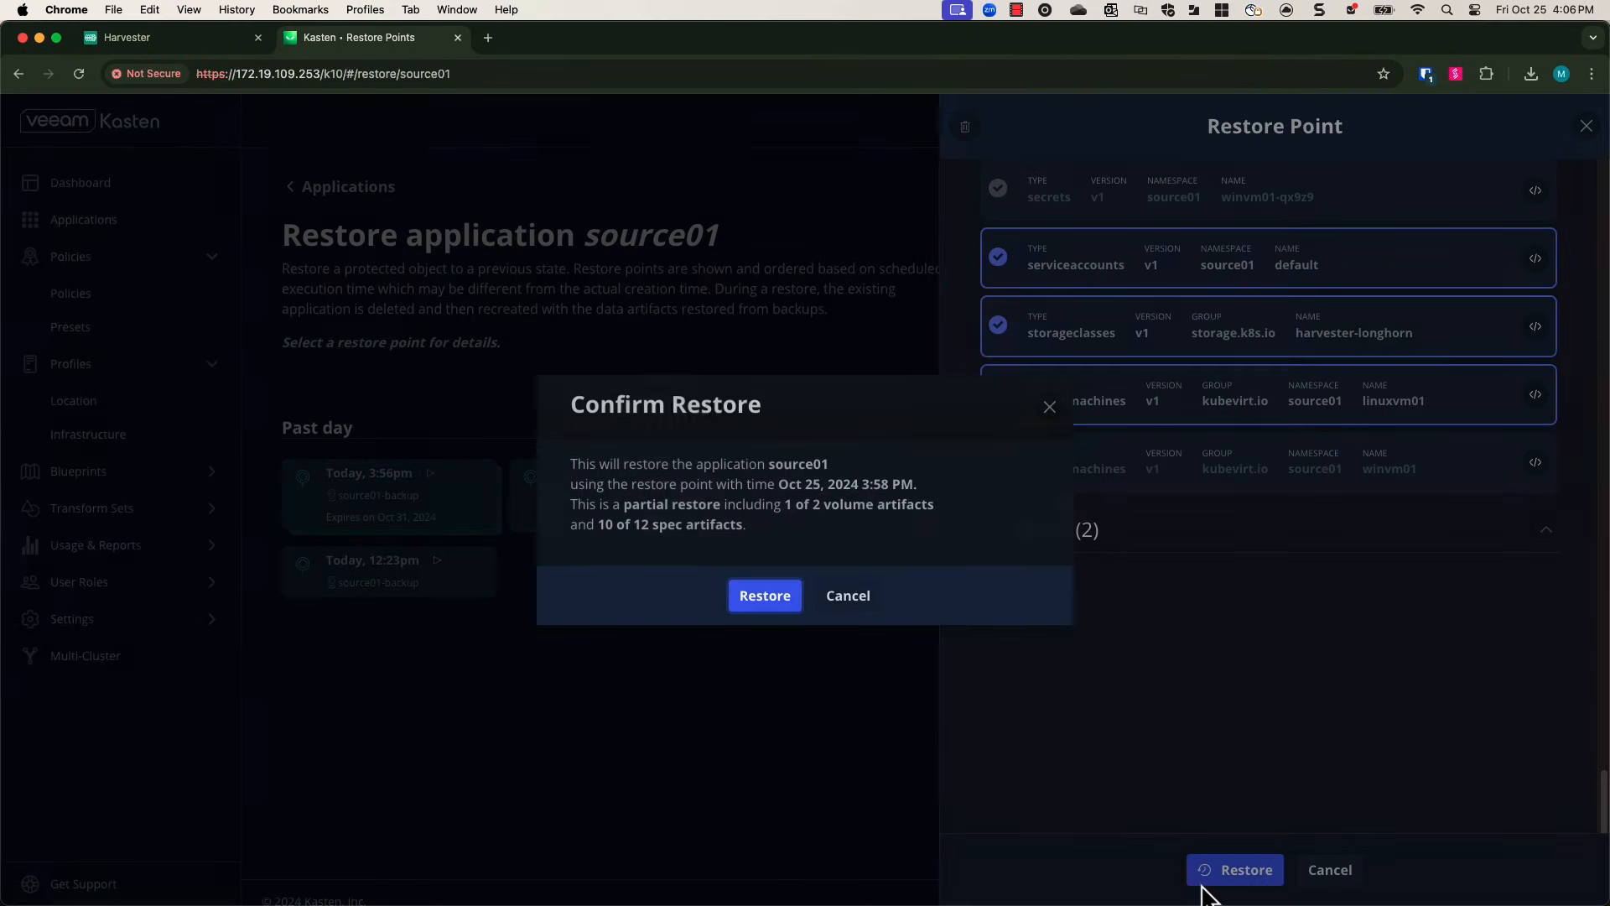
pyautogui.click(779, 601)
# Open the restore action's details from the dashboard.
pyautogui.click(838, 186)
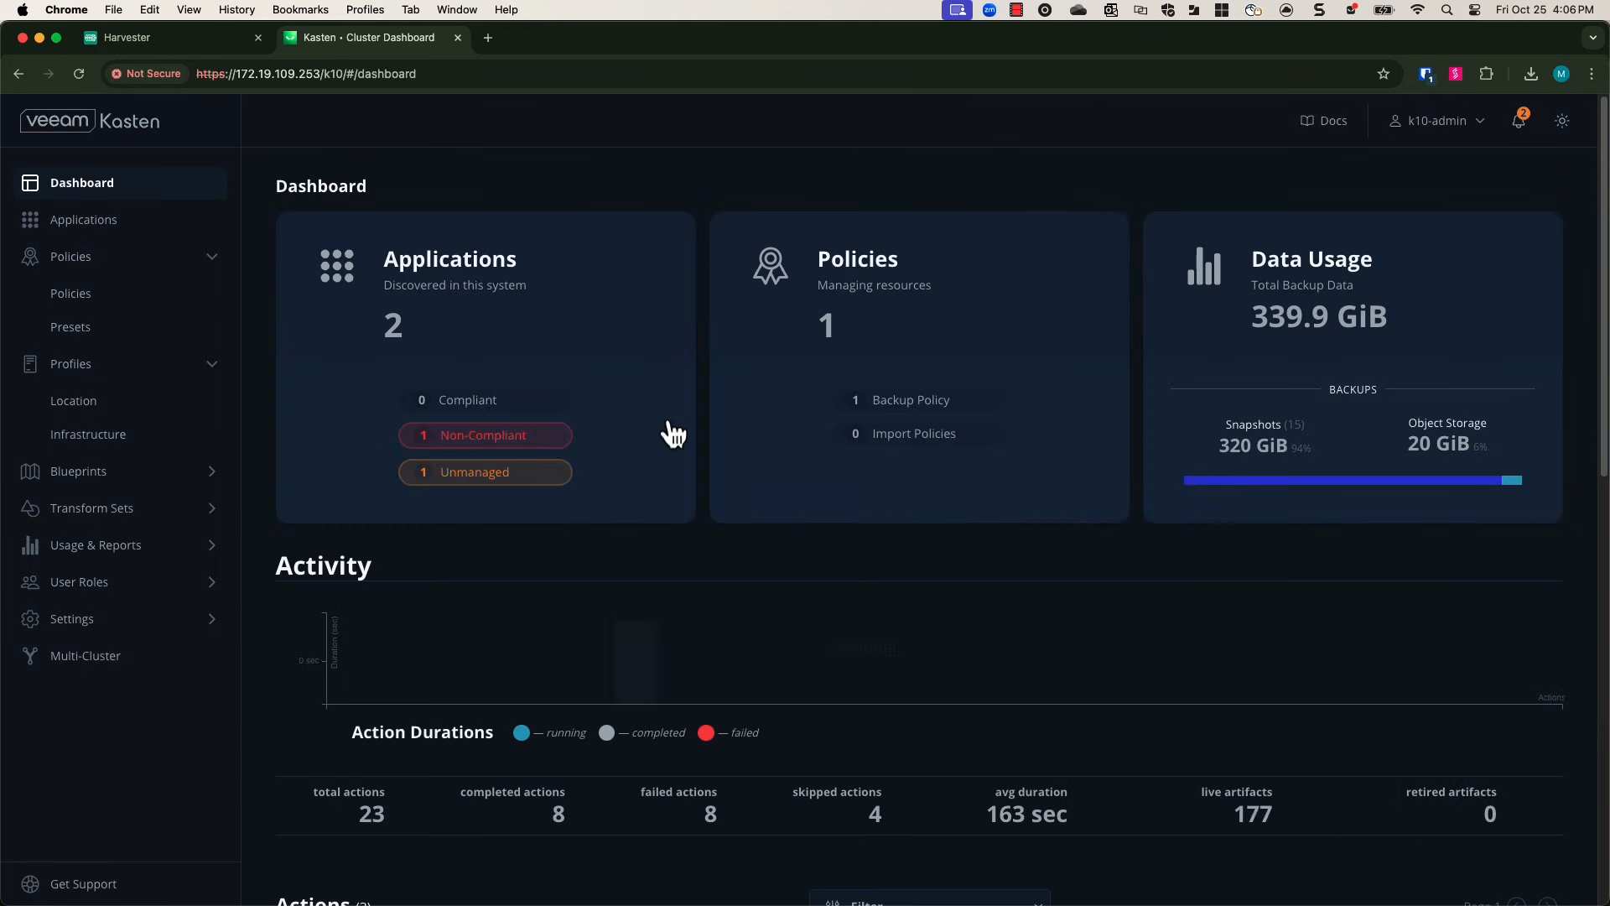
pyautogui.scroll(-5, 592, 536)
pyautogui.click(597, 545)
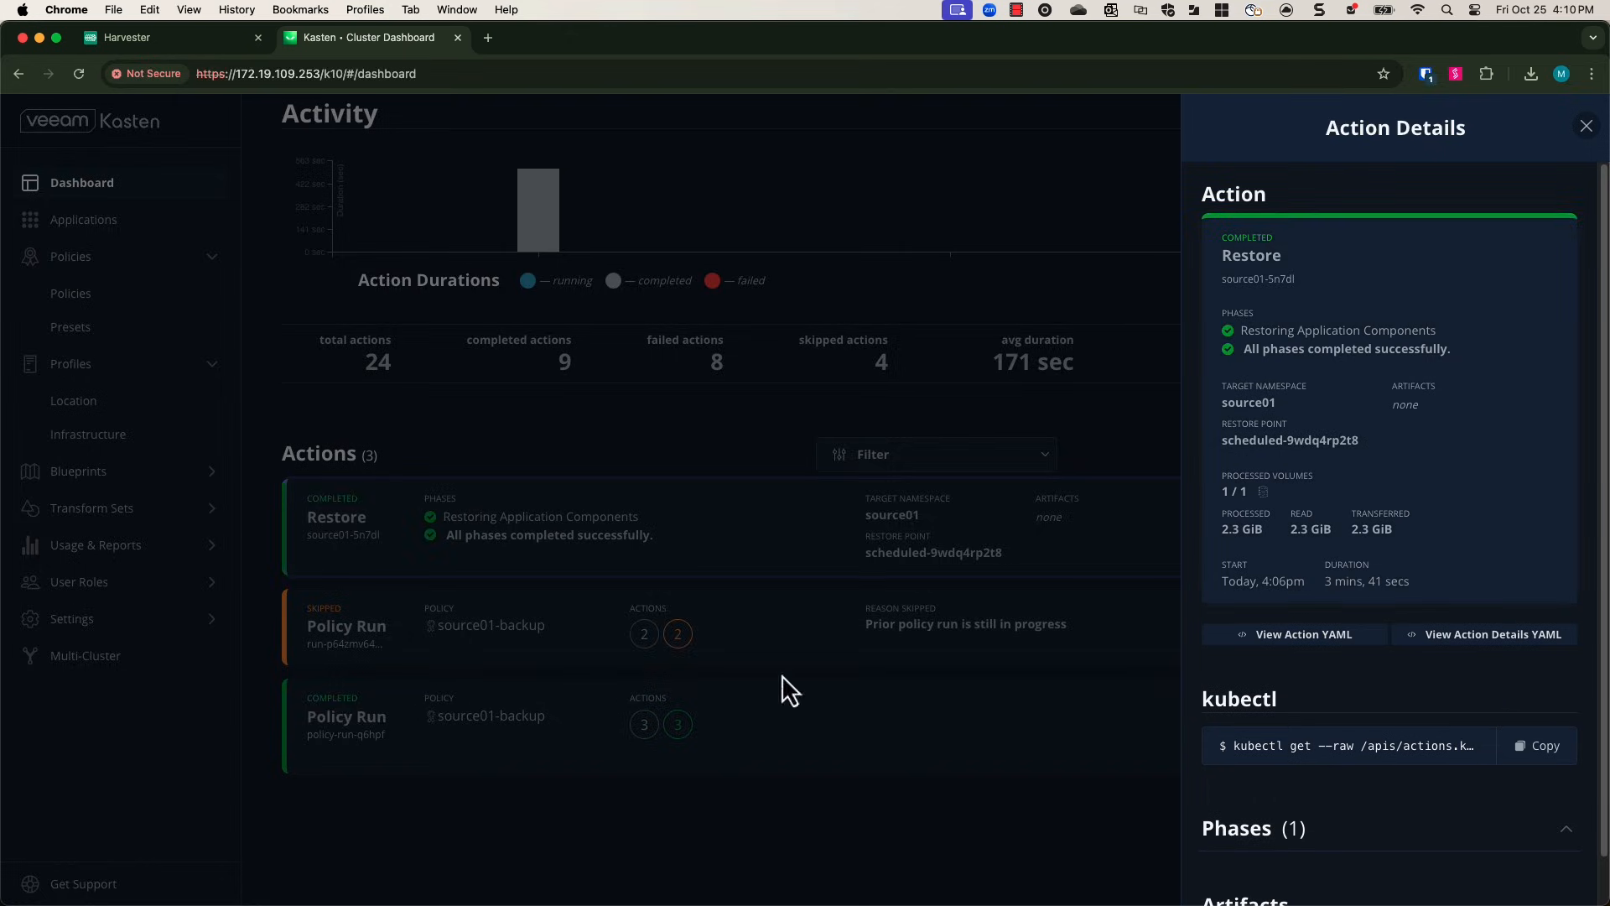
# Open the restored linuxvm01's console to check it, then close the console window.
pyautogui.click(94, 40)
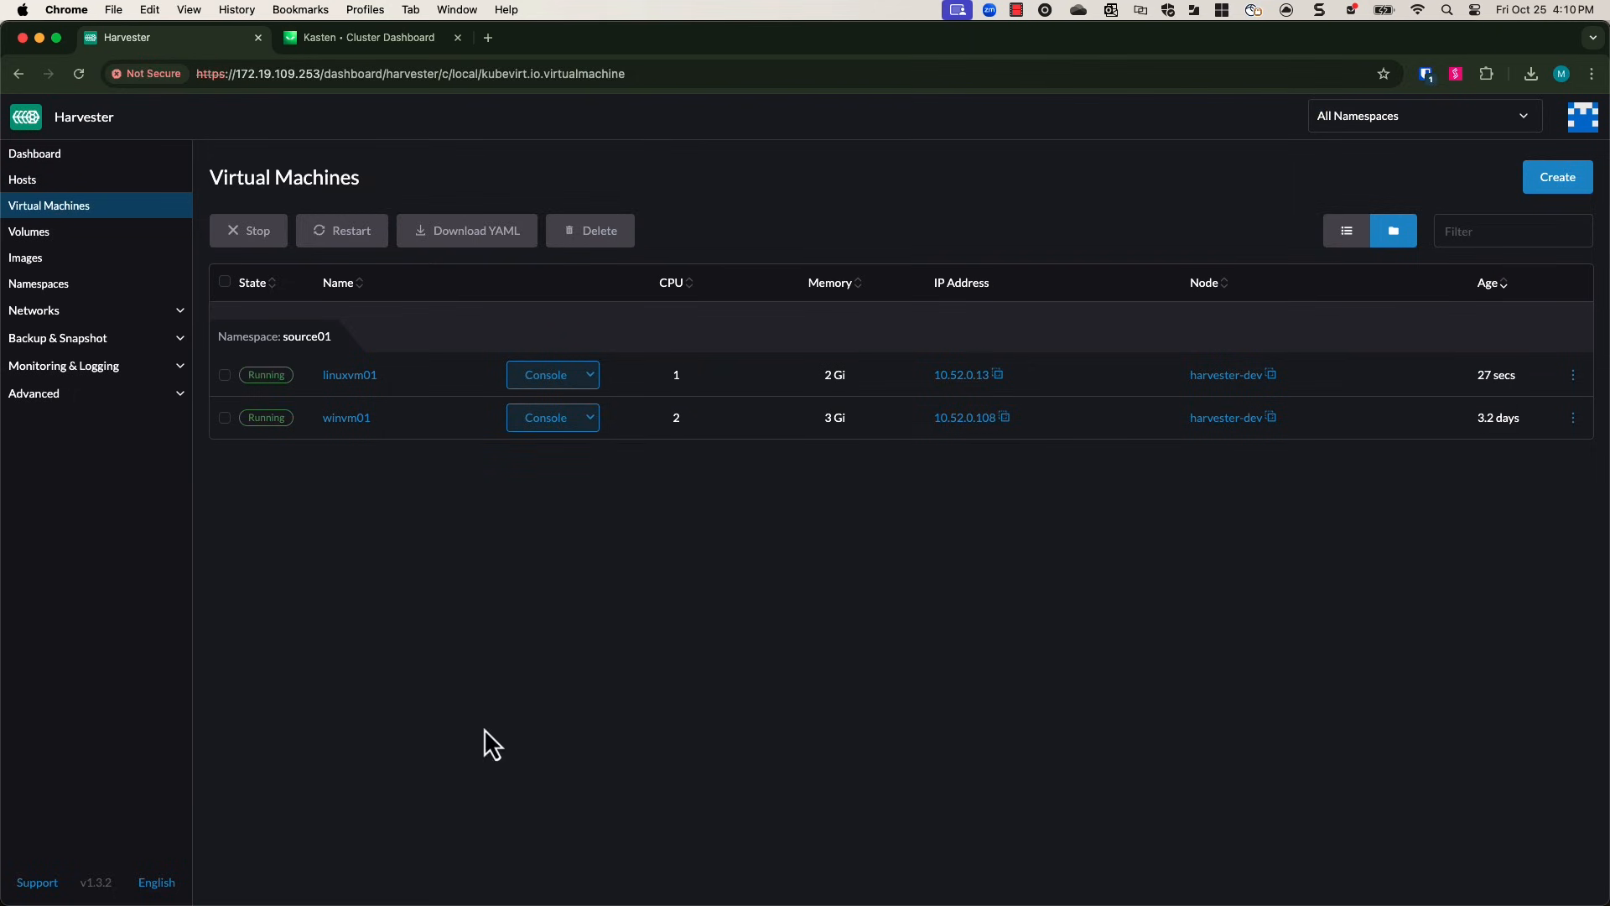
pyautogui.click(577, 381)
pyautogui.click(576, 402)
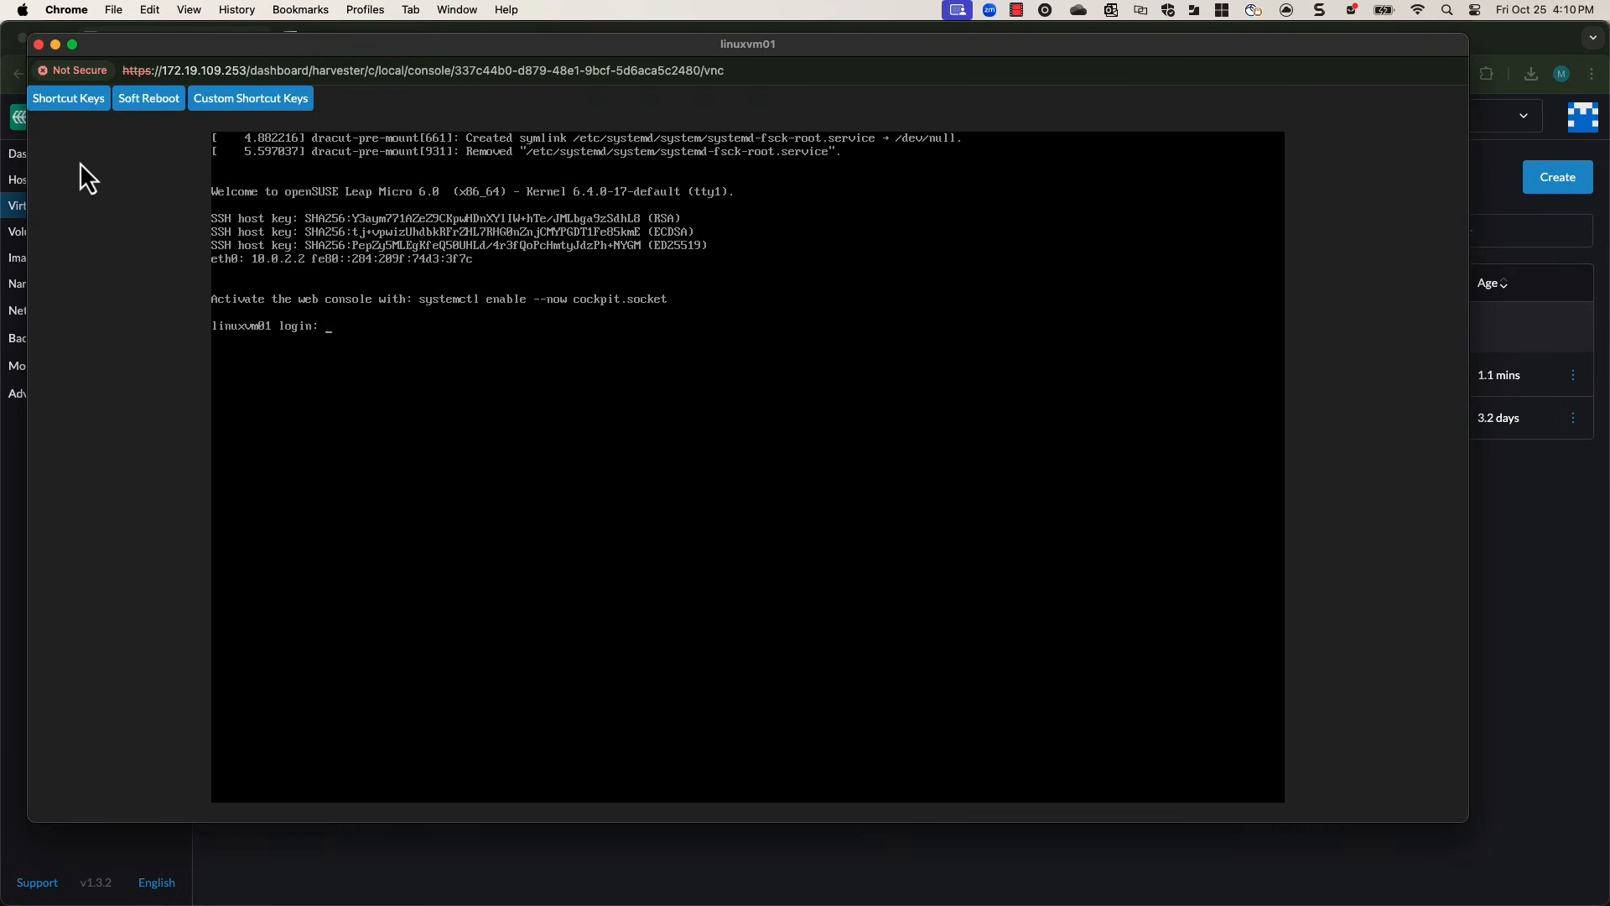
pyautogui.click(38, 44)
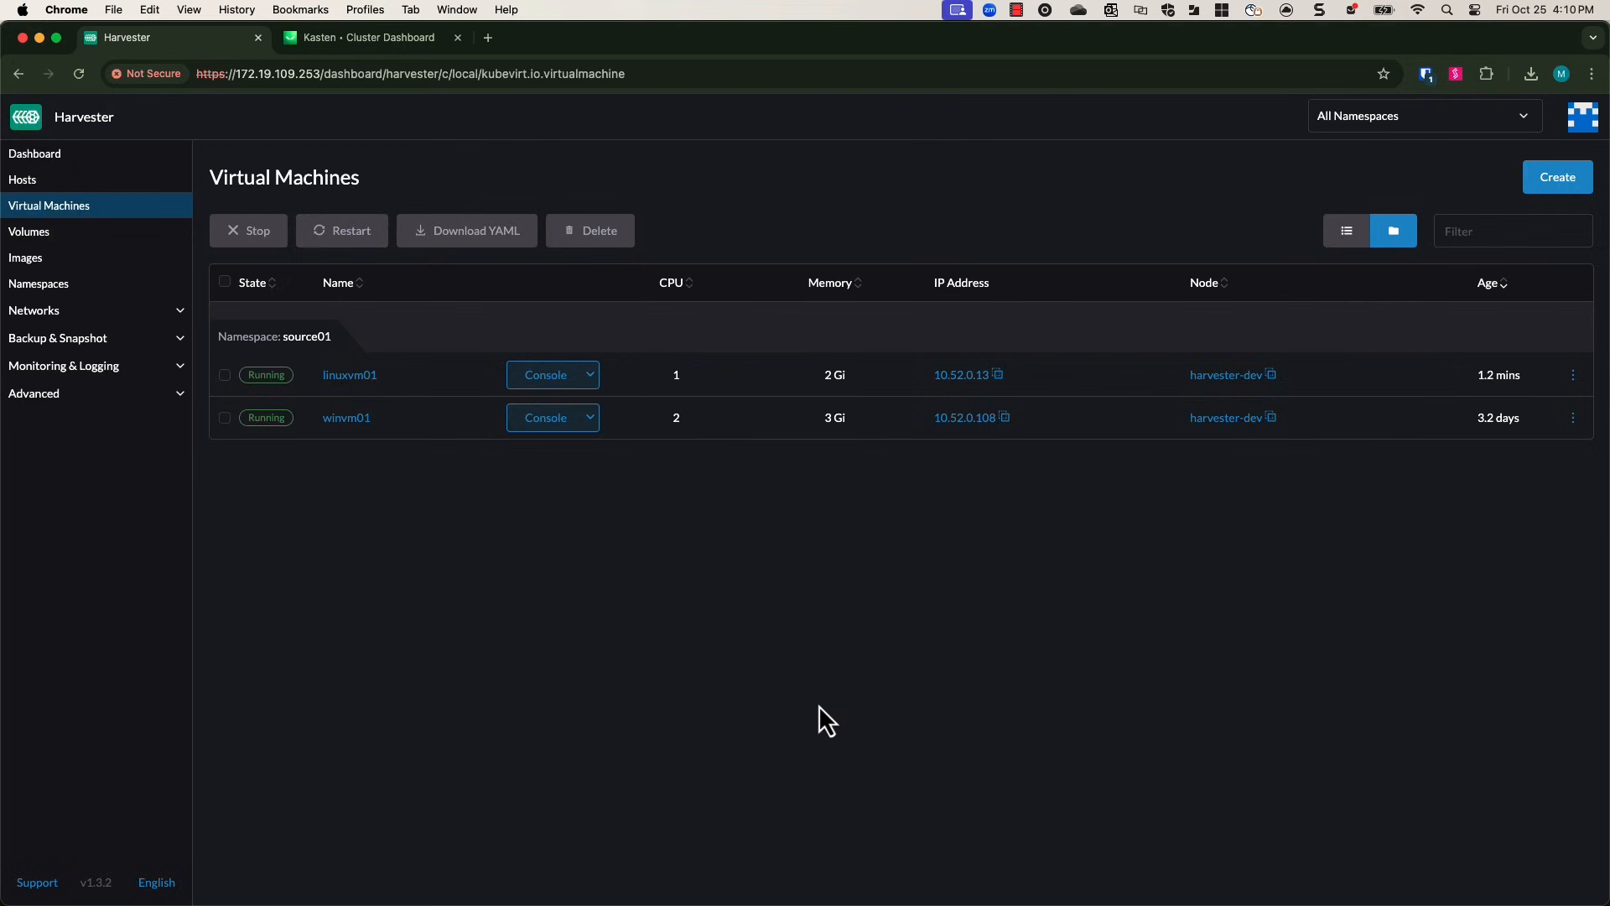